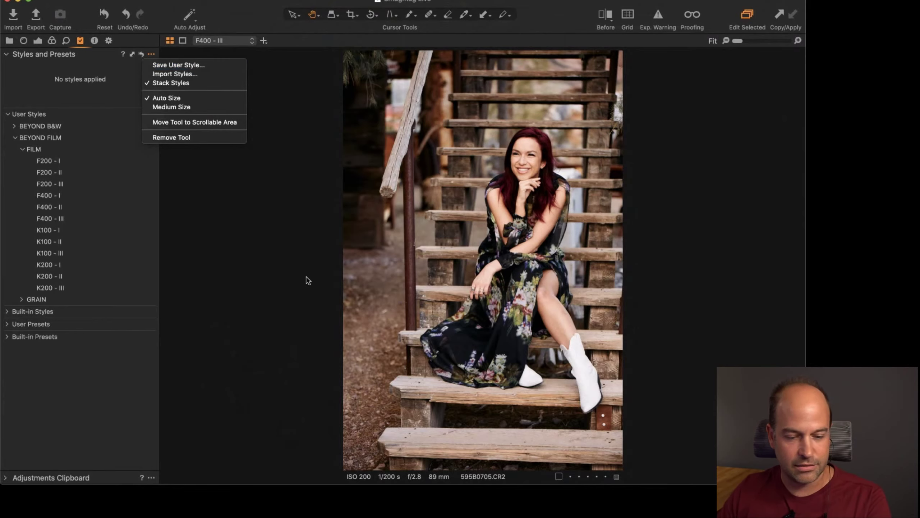
Dismiss the style options and view the portrait at 50%, framing the seated woman's face and upper body.
click(293, 289)
key(super+plus)
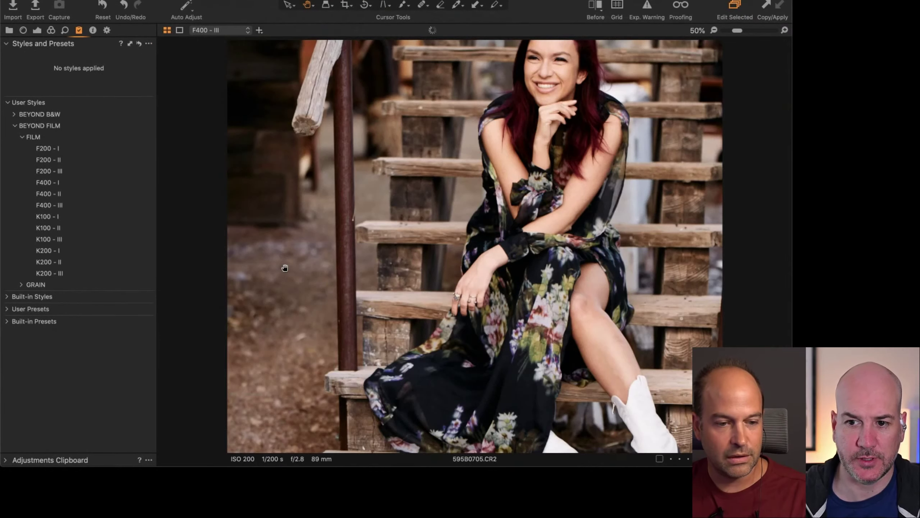
drag(602, 145, 602, 250)
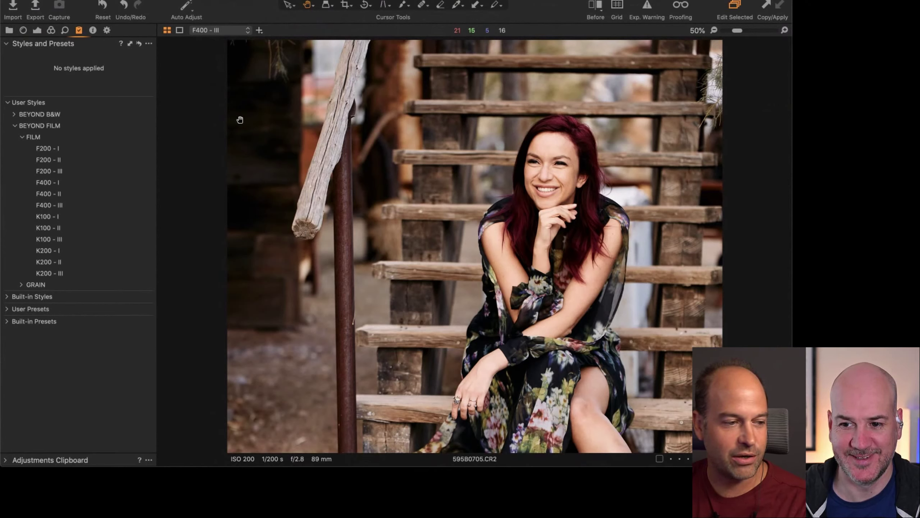
Examine the F400 - III layer's exposure, high dynamic range, clarity, levels and curve adjustments.
click(37, 31)
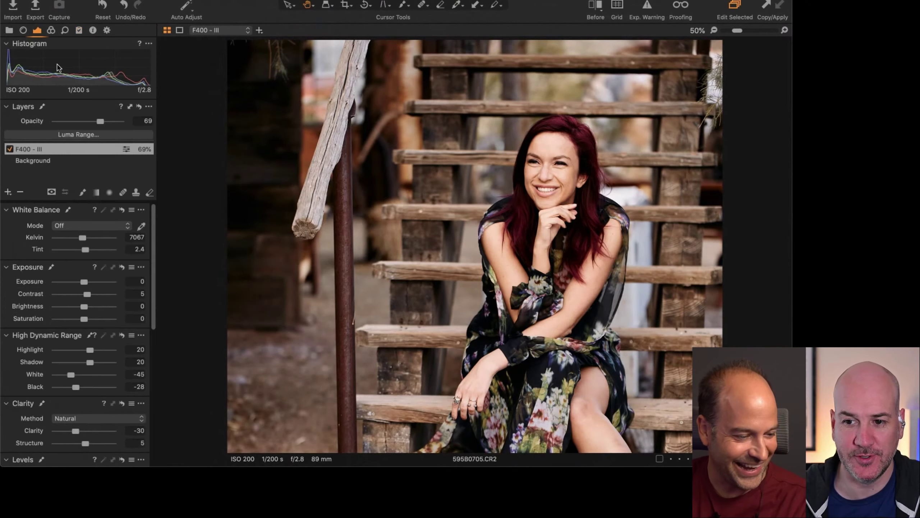
scroll(162, 275, down, 3)
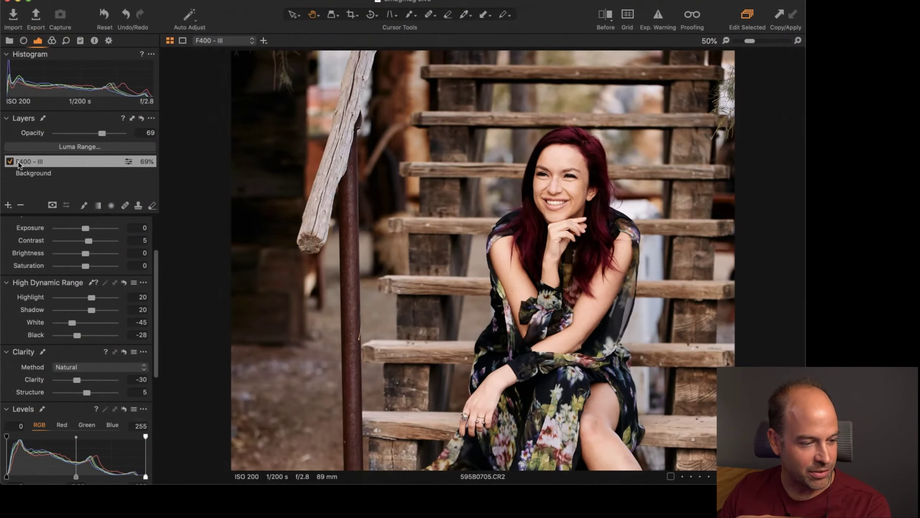
scroll(84, 261, down, 3)
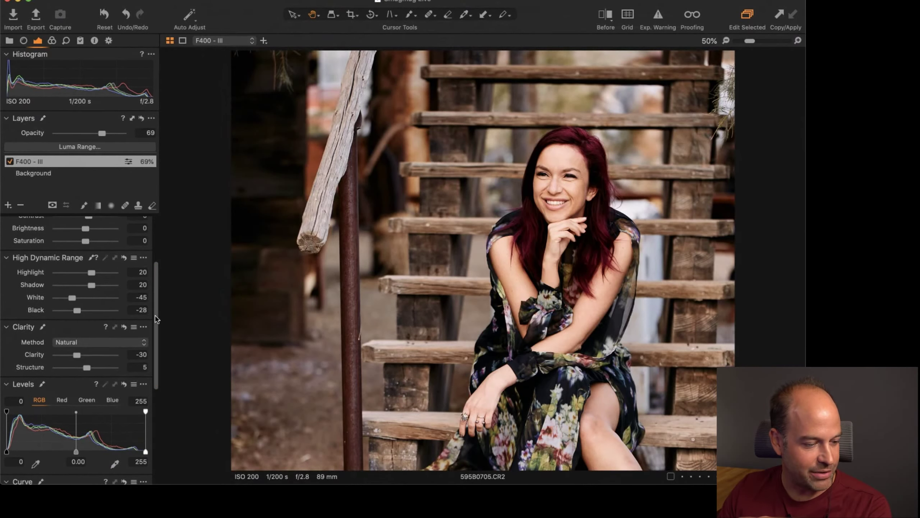
drag(156, 323, 159, 423)
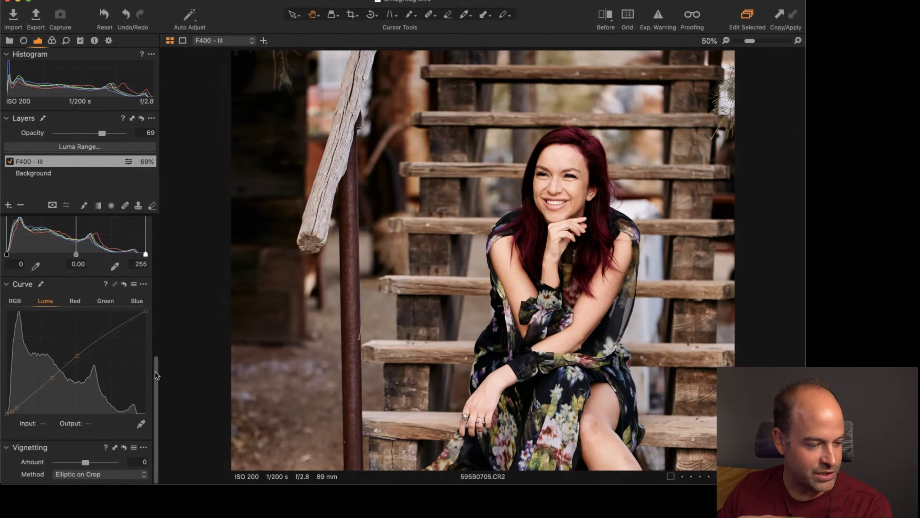
drag(156, 375, 172, 269)
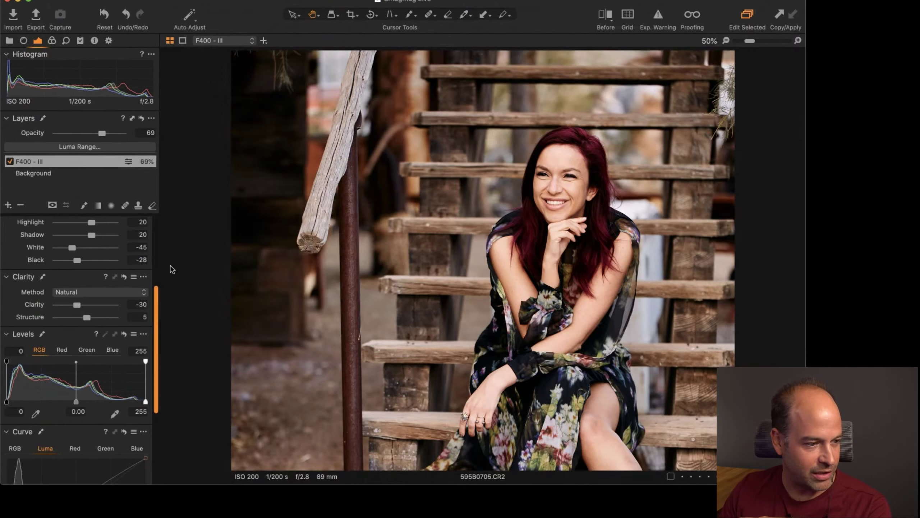
Inspect the F400 - III layer's color adjustments, including the Advanced section of the Color Editor.
click(53, 40)
drag(158, 285, 160, 289)
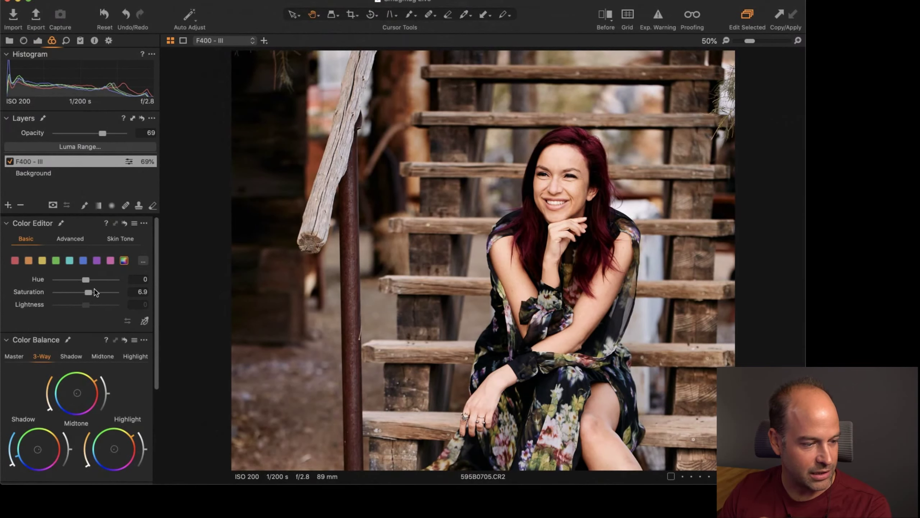
click(71, 238)
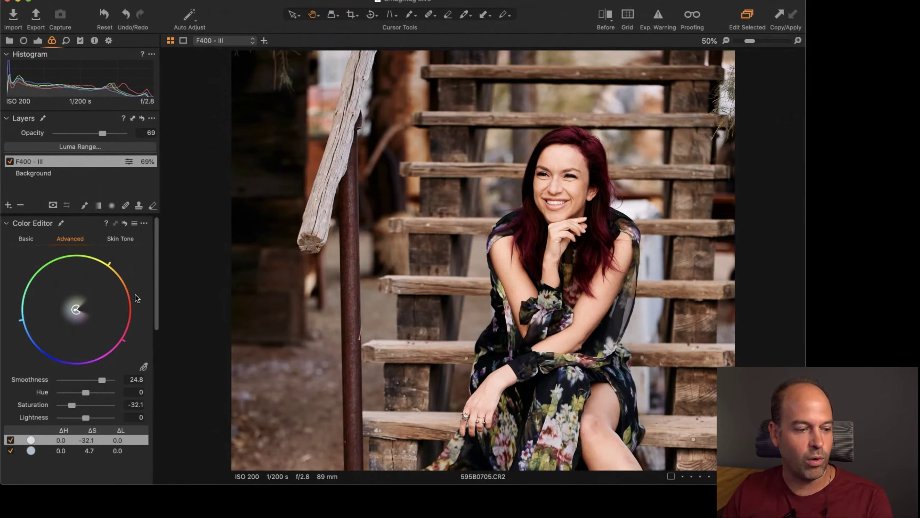
Check which Clarity presets are available for the F400 - III layer.
click(38, 41)
scroll(103, 367, down, 5)
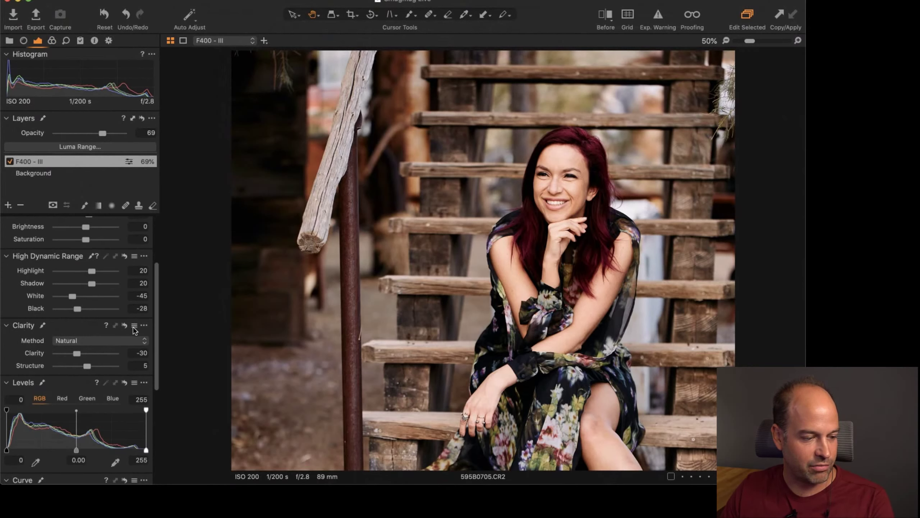
click(134, 326)
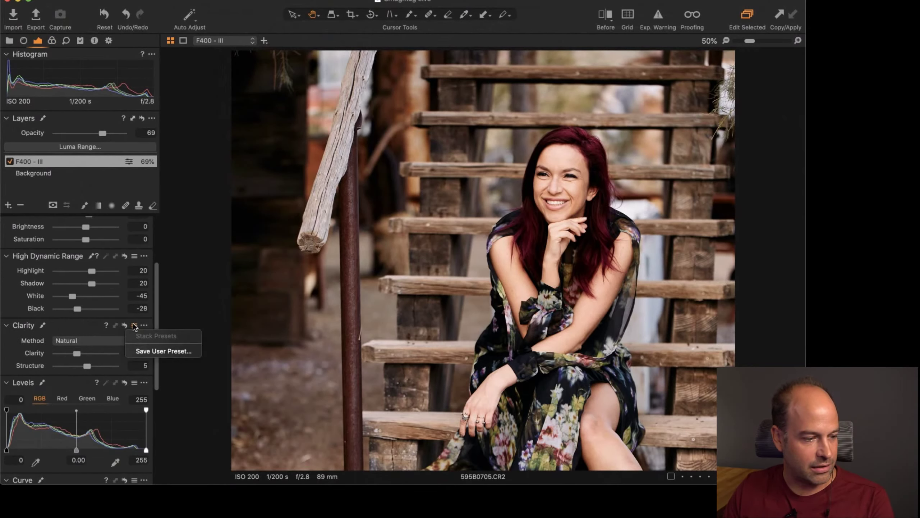
Select the Background layer and look through the presets available for its Exposure tool.
click(60, 176)
click(60, 177)
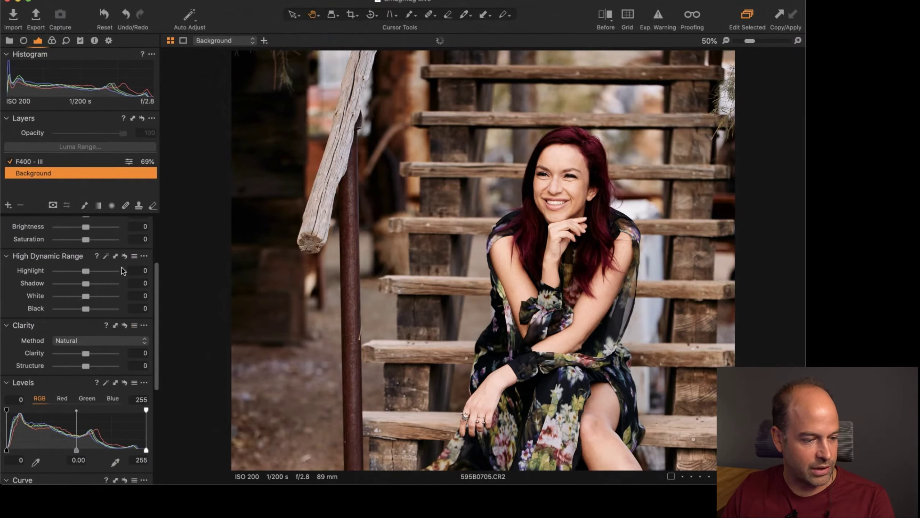
click(130, 326)
click(160, 229)
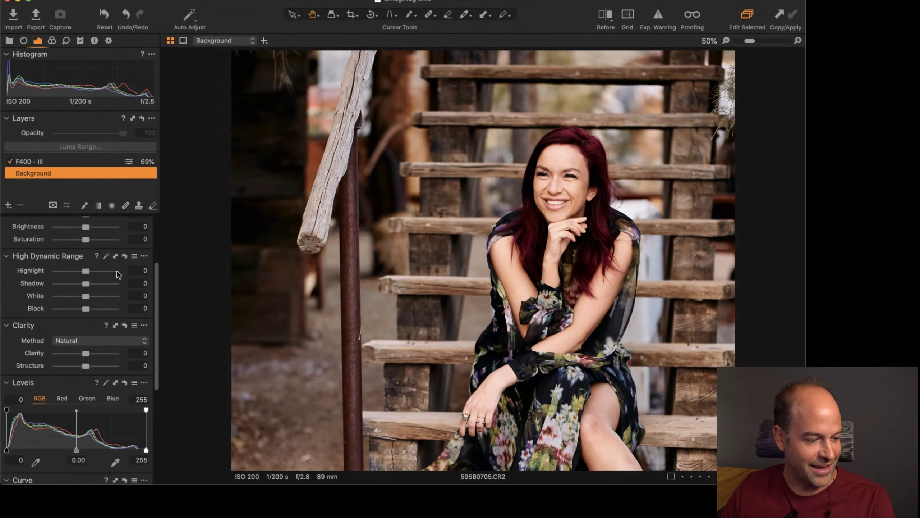
scroll(125, 282, up, 2)
scroll(125, 282, up, 5)
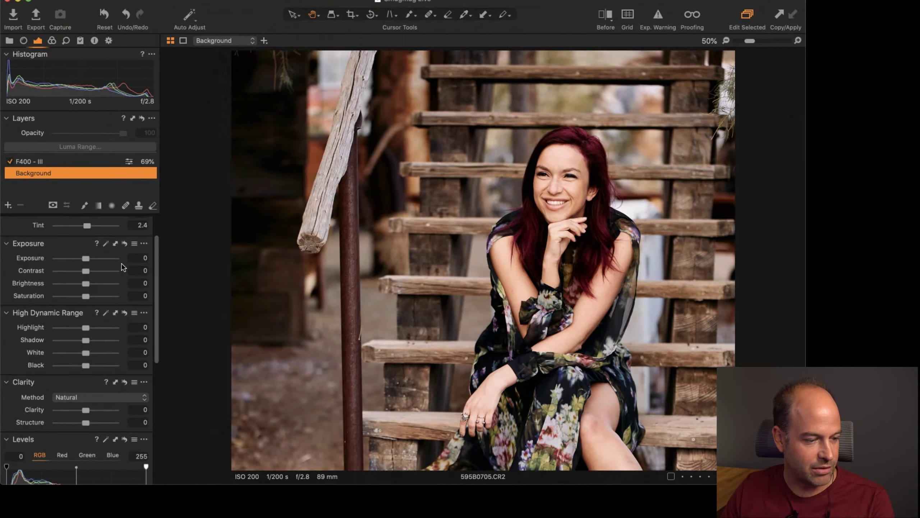
click(134, 282)
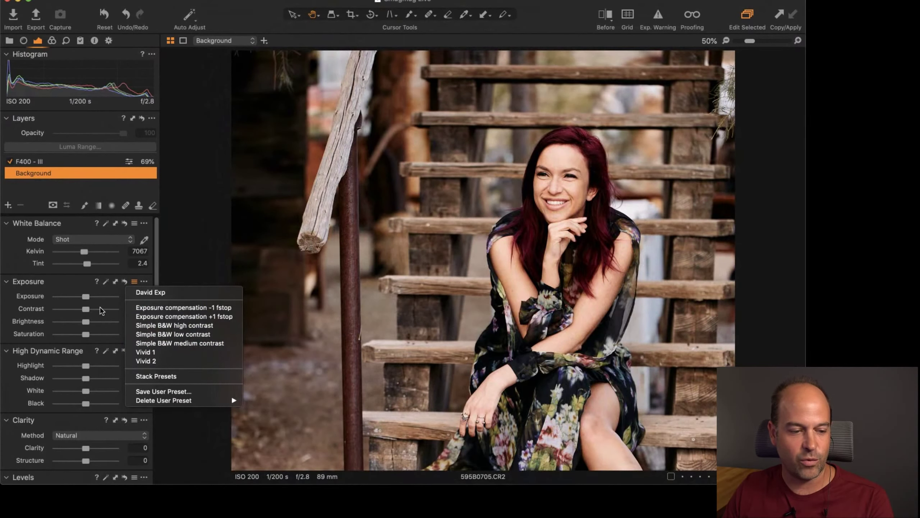
click(213, 231)
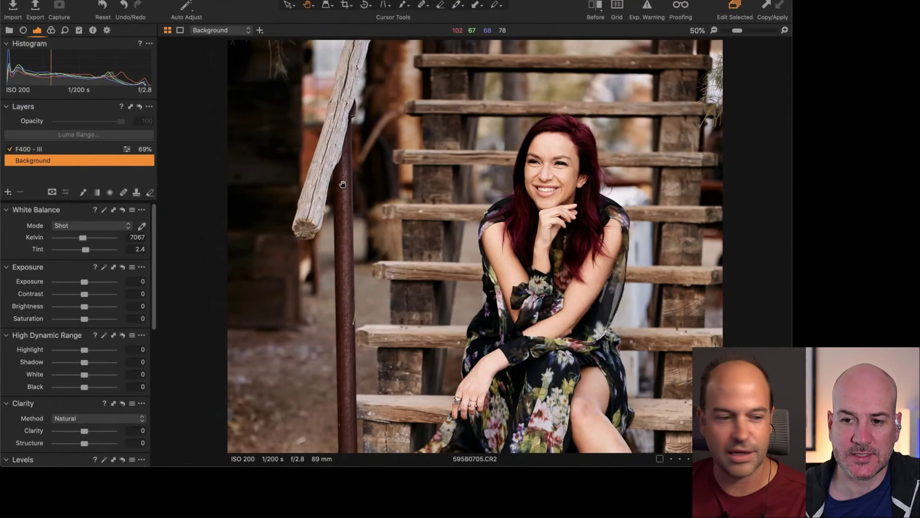
double_click(401, 199)
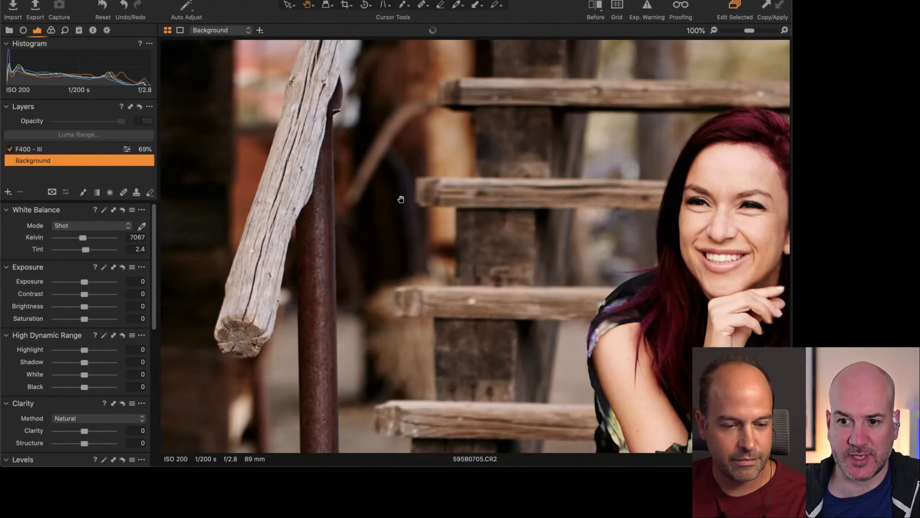
double_click(364, 195)
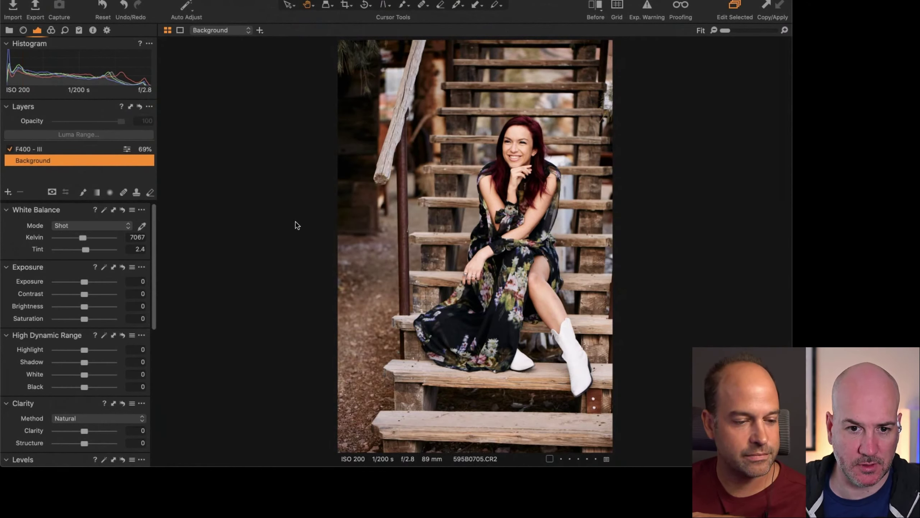
Select the F400 - III layer and preview Film Grain presets such as Distinct on the woman's face at 100%.
click(59, 152)
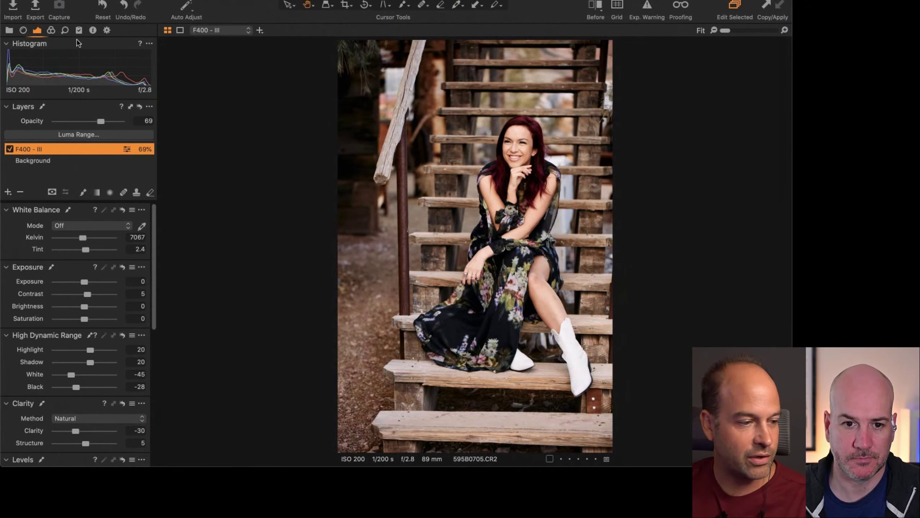
click(65, 30)
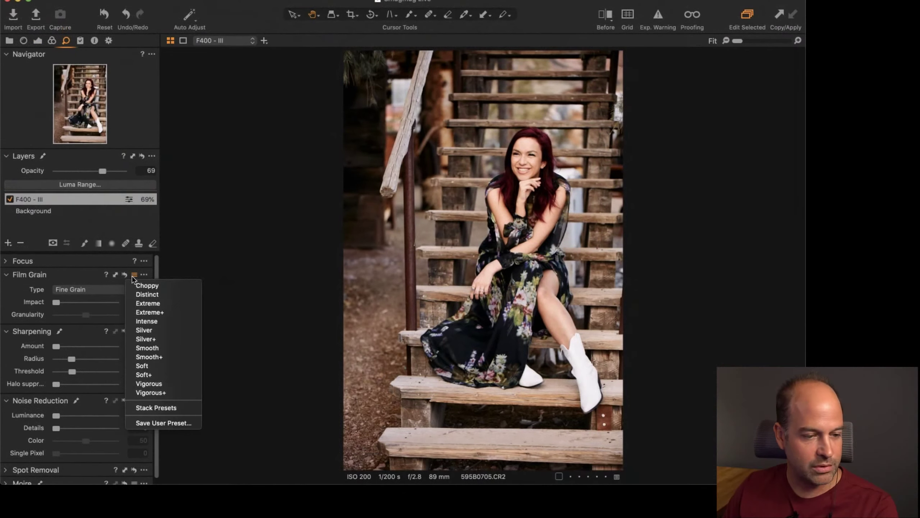
key(Escape)
click(520, 164)
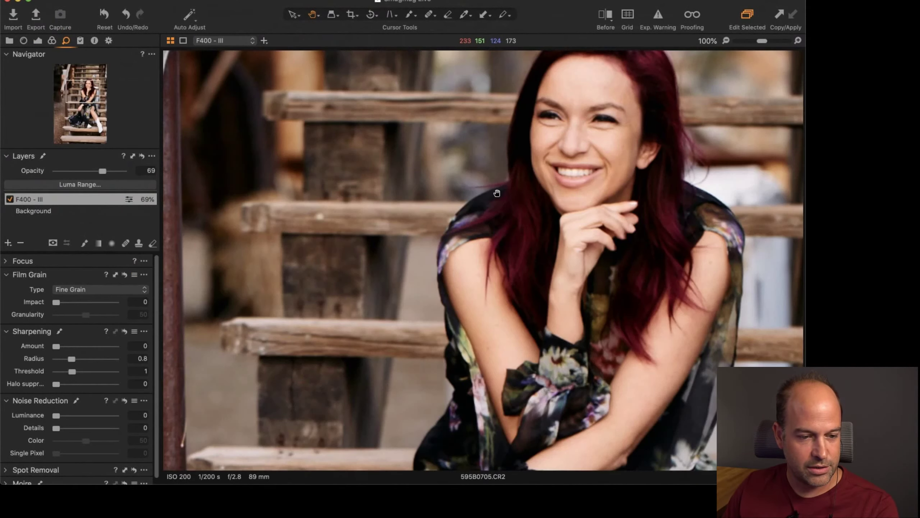
drag(442, 245, 391, 267)
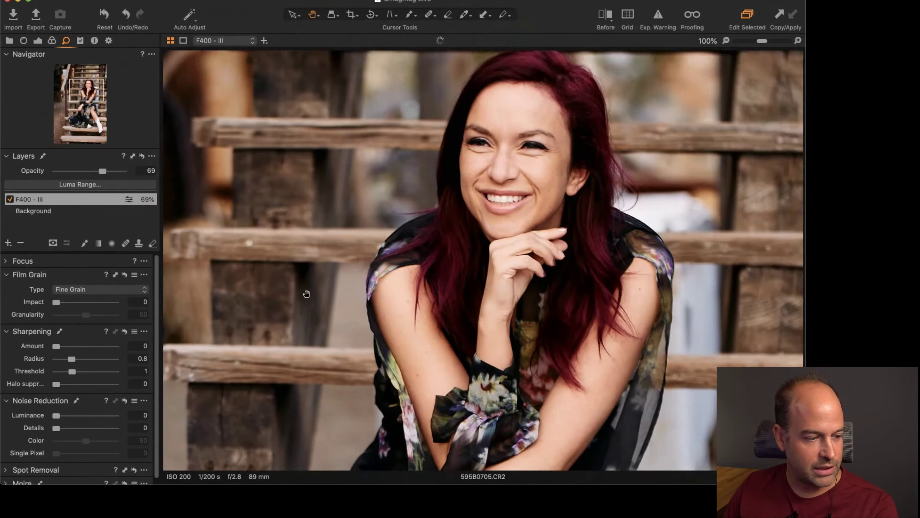
click(134, 275)
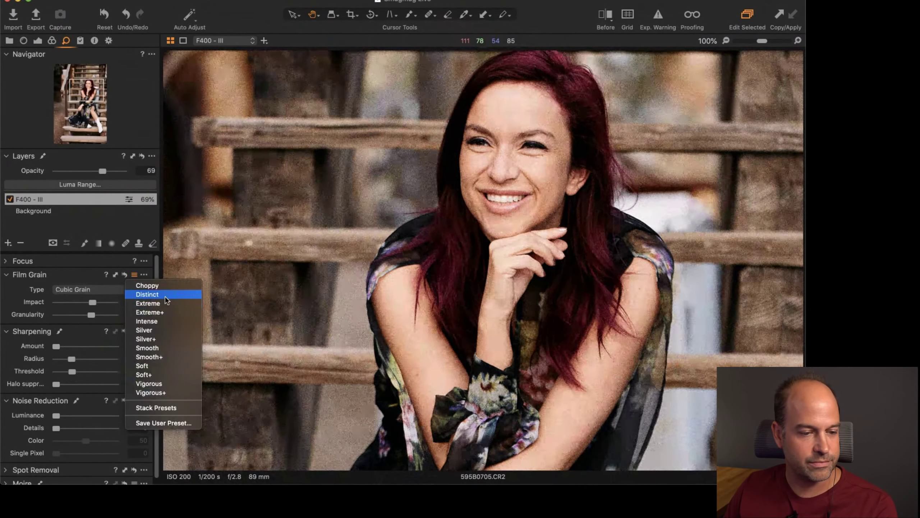
click(332, 235)
double_click(348, 275)
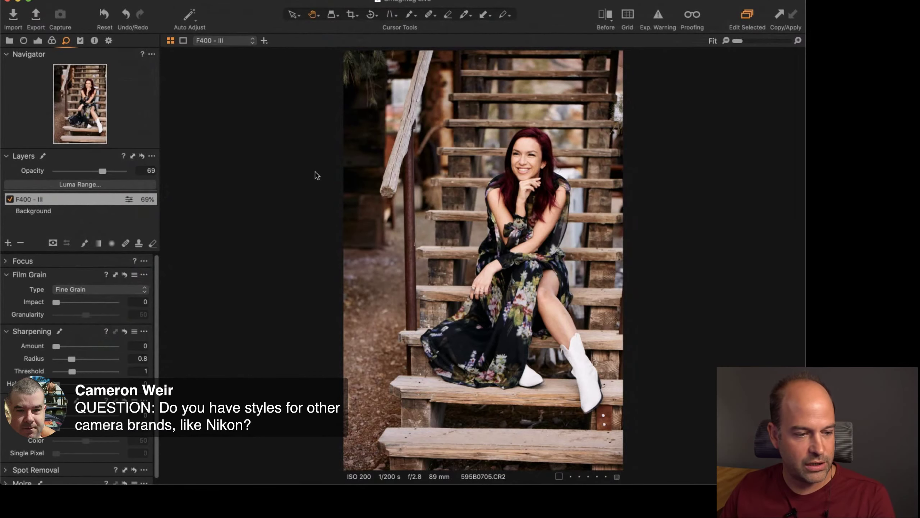
Show the thumbnail browser and open the recently used Capture One 20 catalog.
key(super+alt+v)
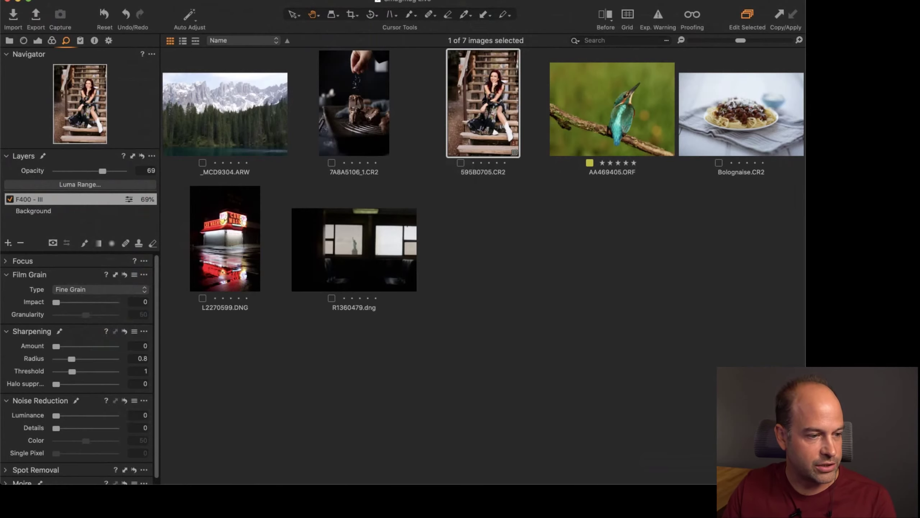
click(105, 1)
mouse_move(111, 31)
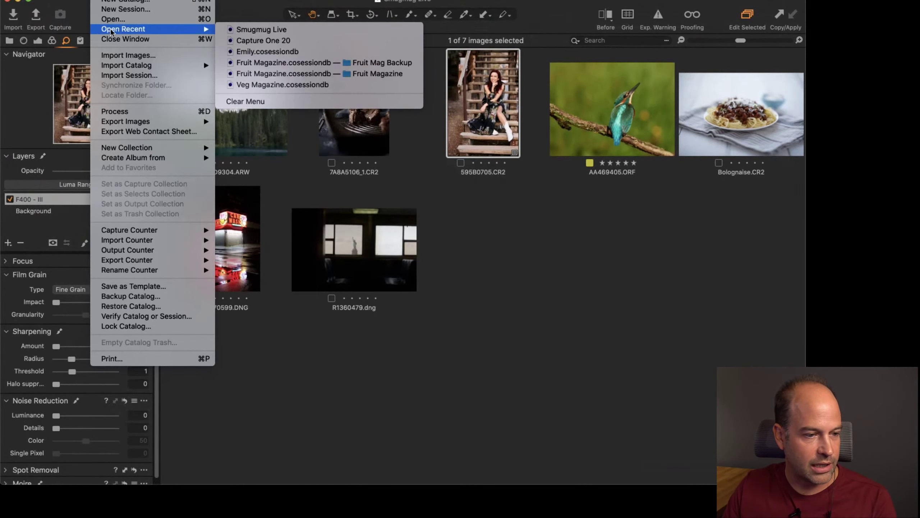
click(261, 40)
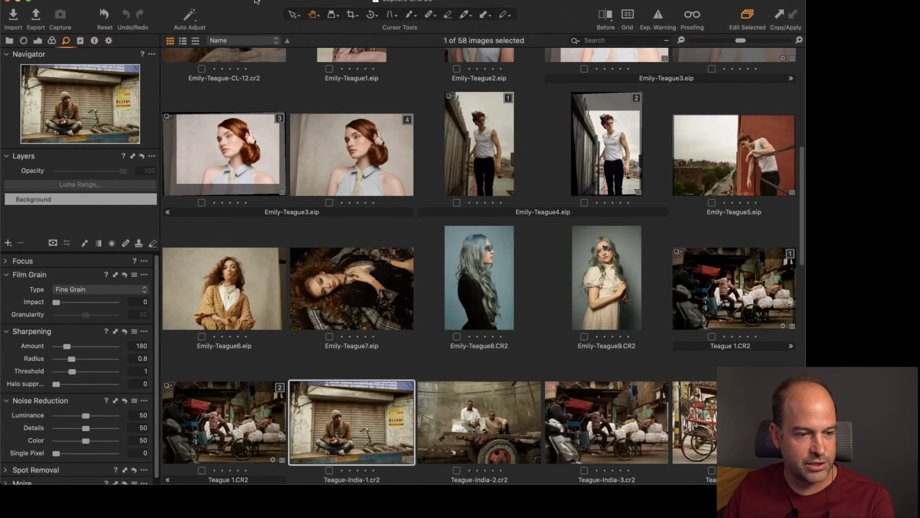
Browse the catalog's library folders and select the photographer's folder holding 36 images.
mouse_move(257, 2)
mouse_down()
mouse_move(280, 37)
mouse_move(249, 2)
mouse_up()
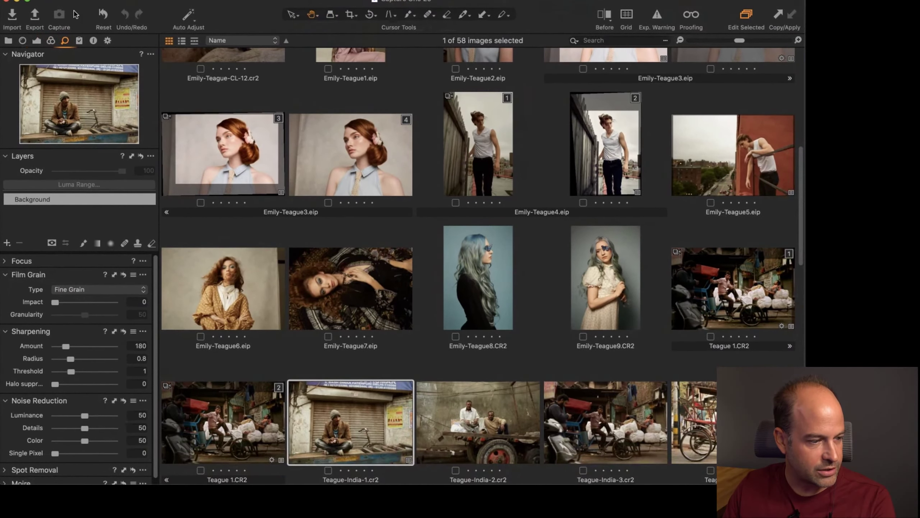
click(7, 41)
scroll(98, 218, up, 3)
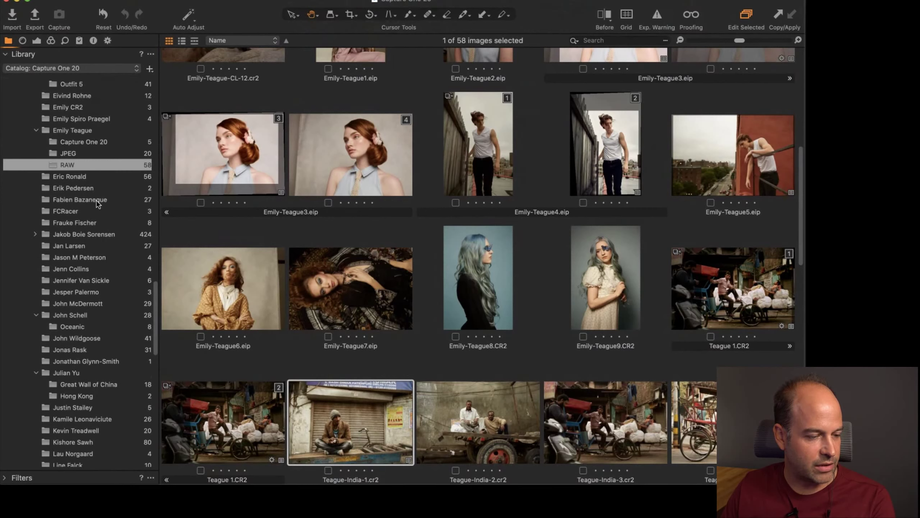
scroll(98, 238, down, 10)
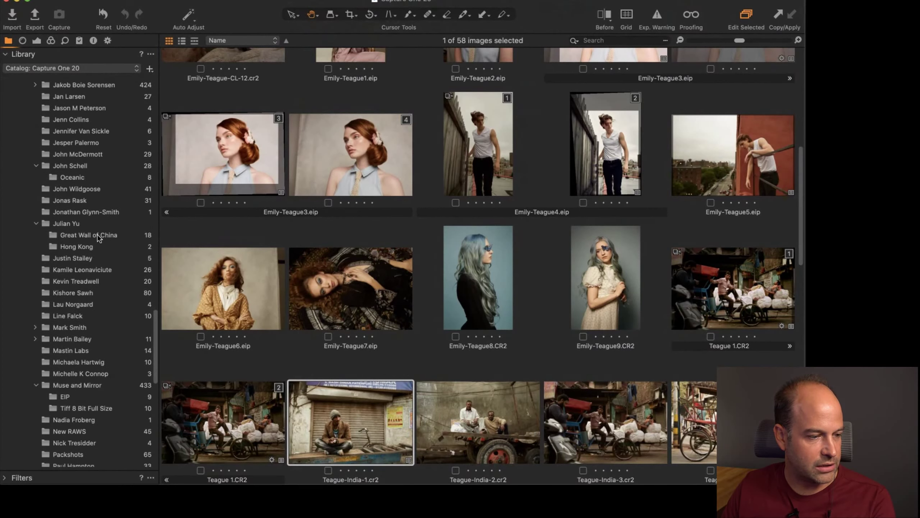
scroll(98, 238, up, 15)
scroll(98, 238, up, 8)
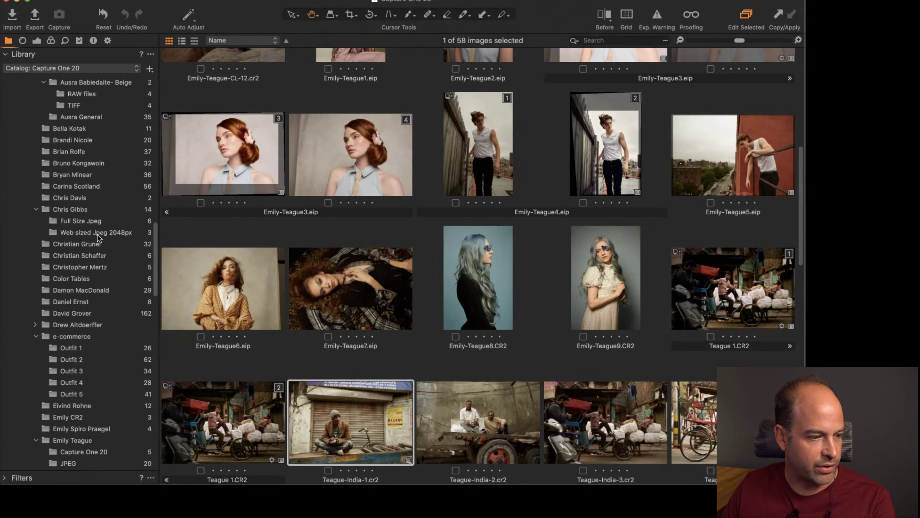
click(87, 177)
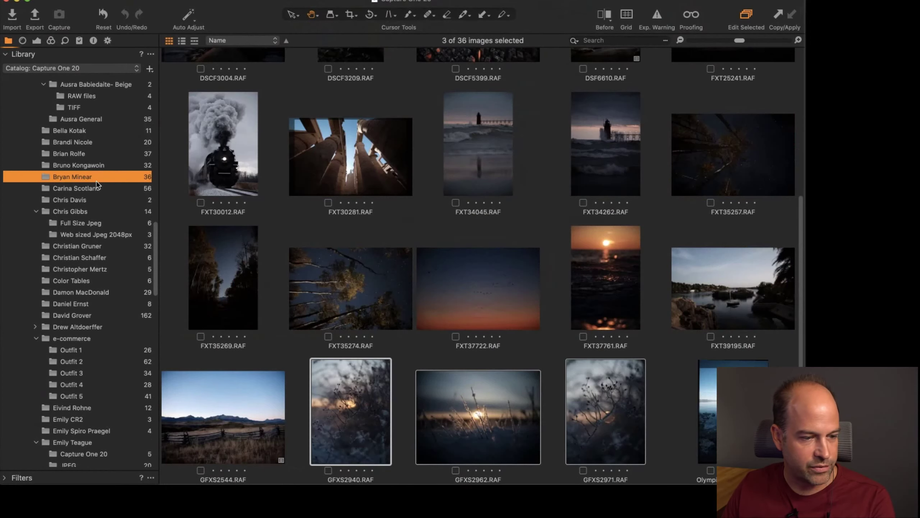
Enlarge the temple columns image FXT30281.RAF in the viewer and show its color tools.
double_click(374, 163)
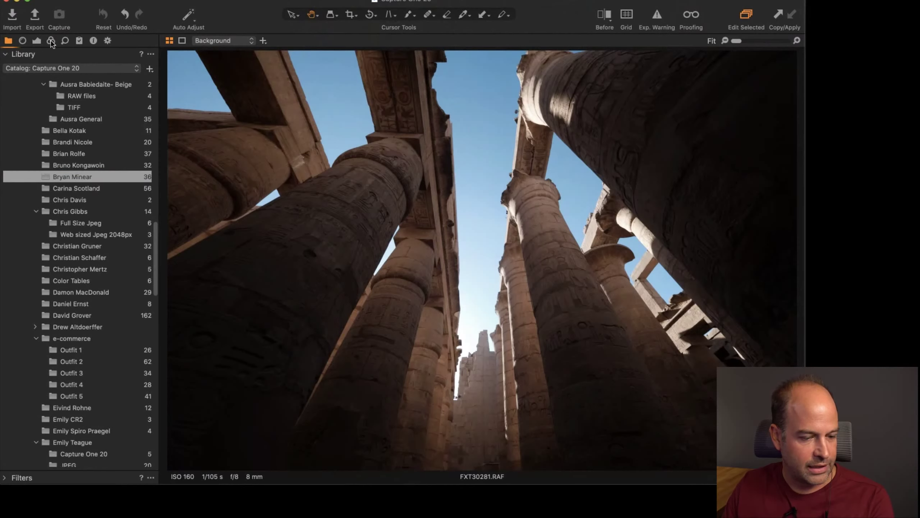
click(65, 39)
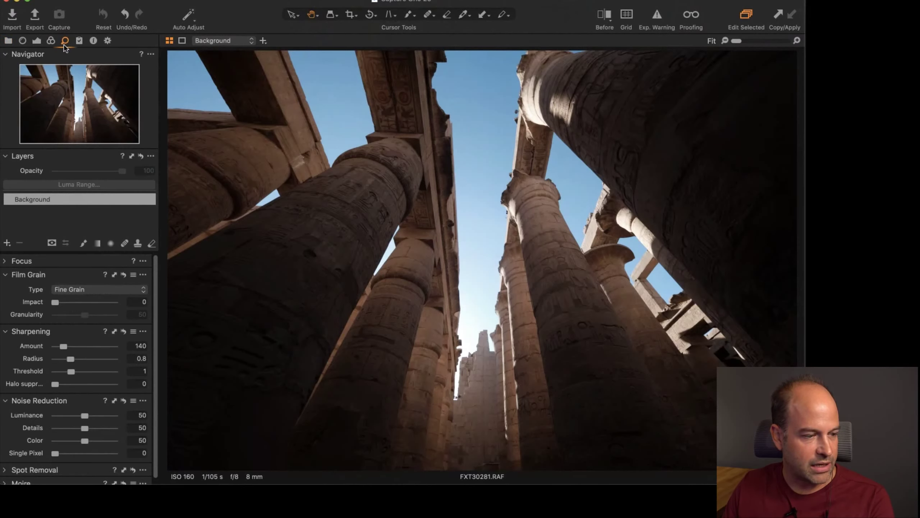
click(51, 41)
scroll(80, 284, down, 5)
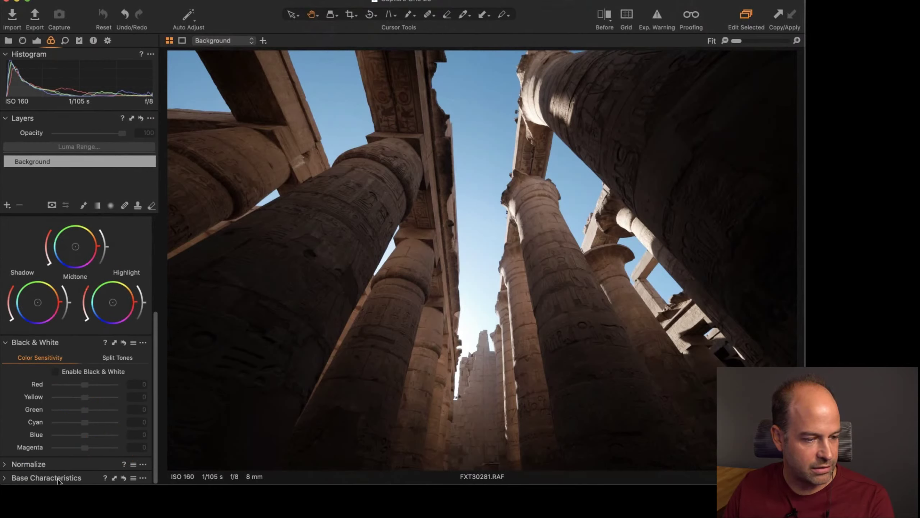
Float the Base Characteristics tool over the temple image and look through its Curve options, including the Fujifilm film simulations.
drag(58, 479, 246, 174)
click(245, 172)
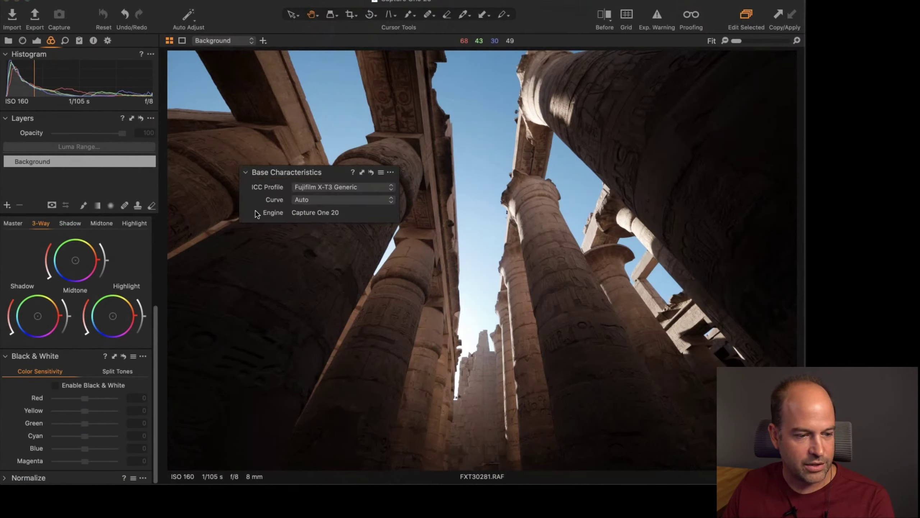
click(359, 196)
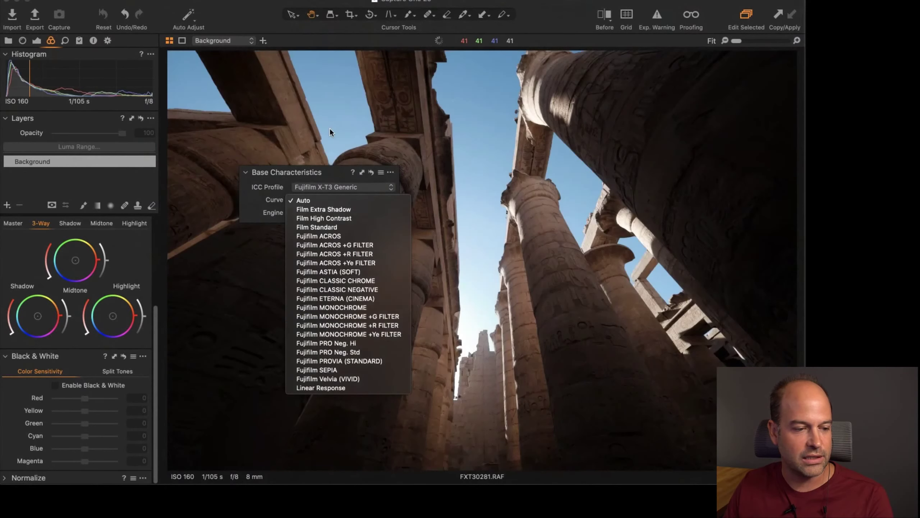
click(329, 128)
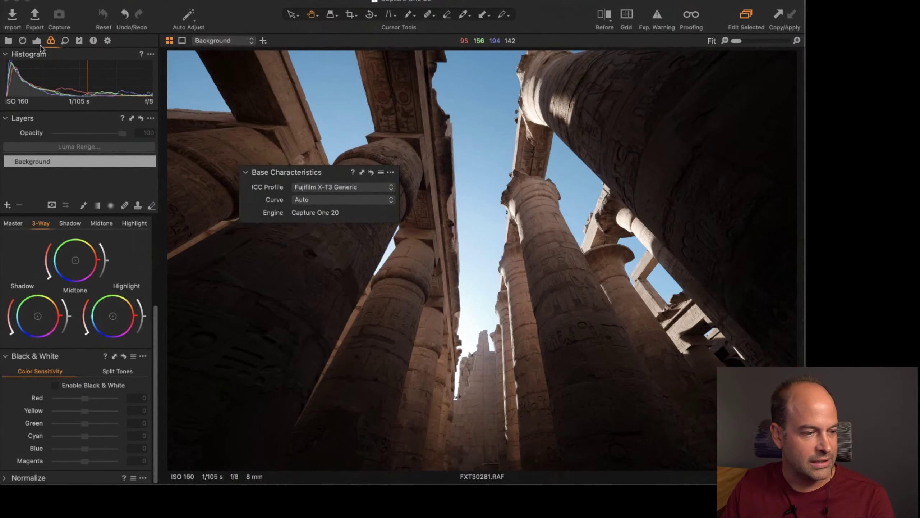
Browse further down the catalog's library and select the photographer's folder holding 14 images, including GFY_6330.NEF.
click(8, 40)
scroll(98, 235, down, 20)
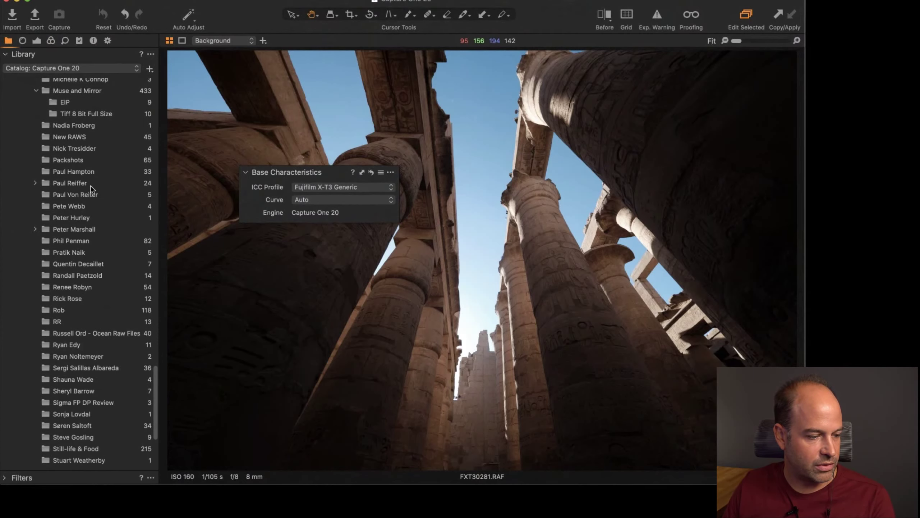
scroll(89, 184, down, 5)
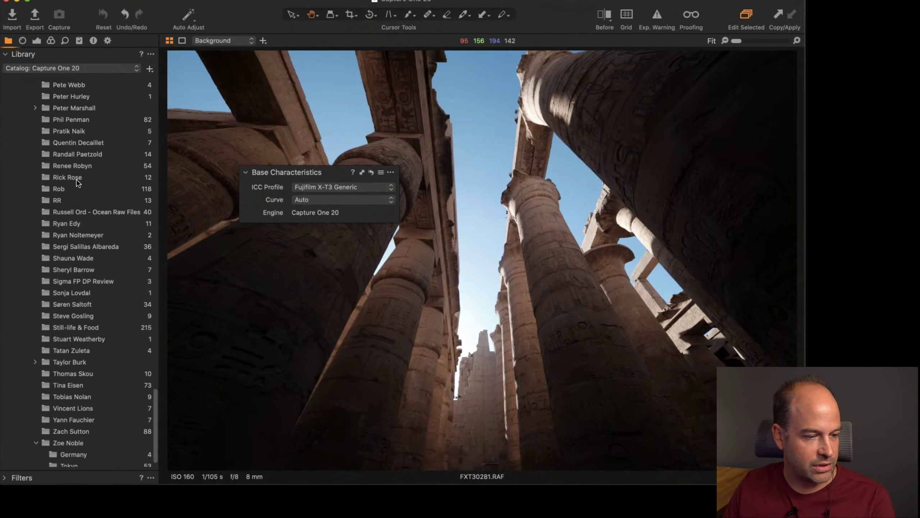
click(78, 155)
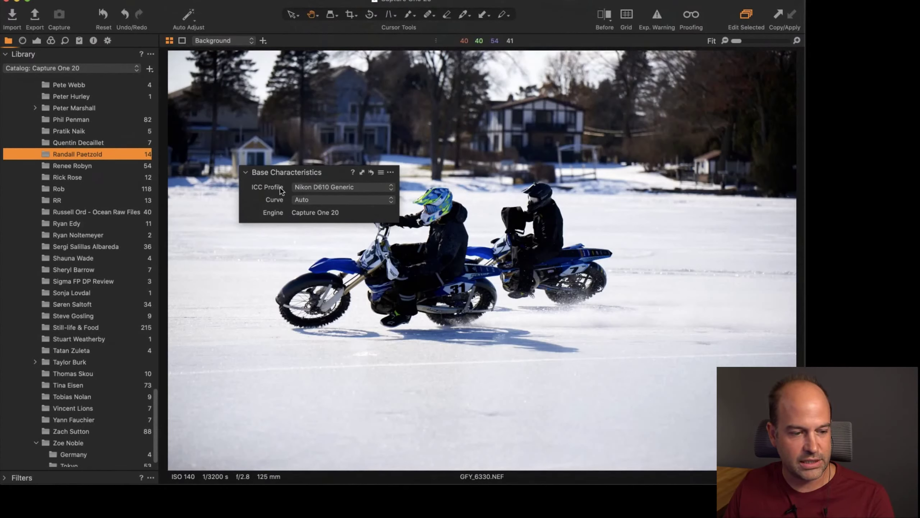
Look through the Curve and ICC Profile options offered for the Nikon motorcycle image.
click(348, 201)
click(344, 187)
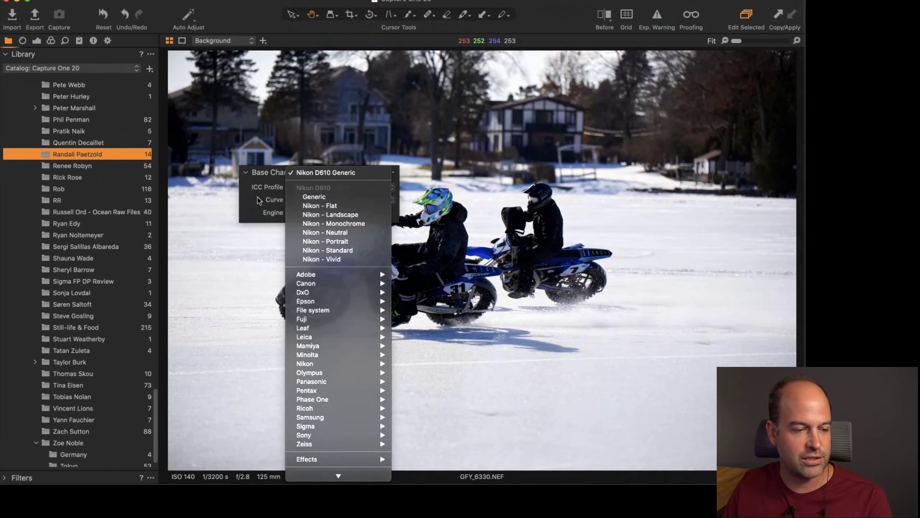
click(265, 209)
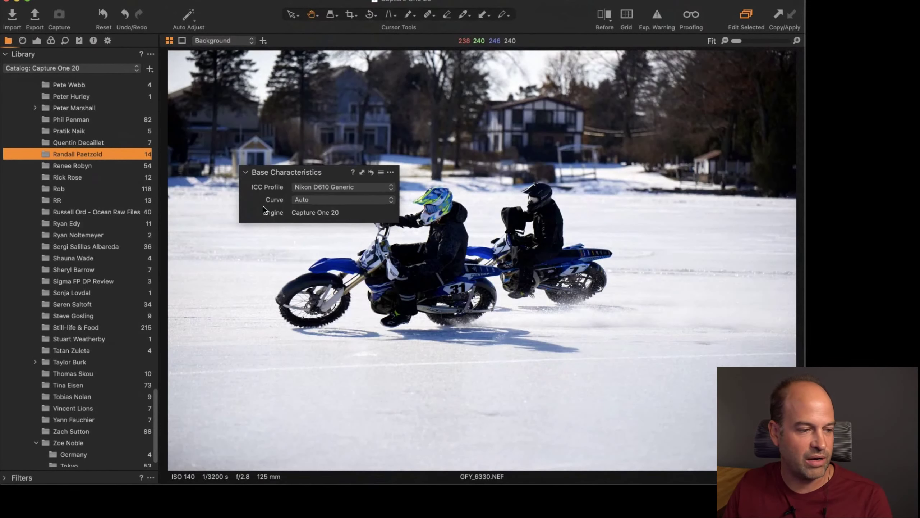
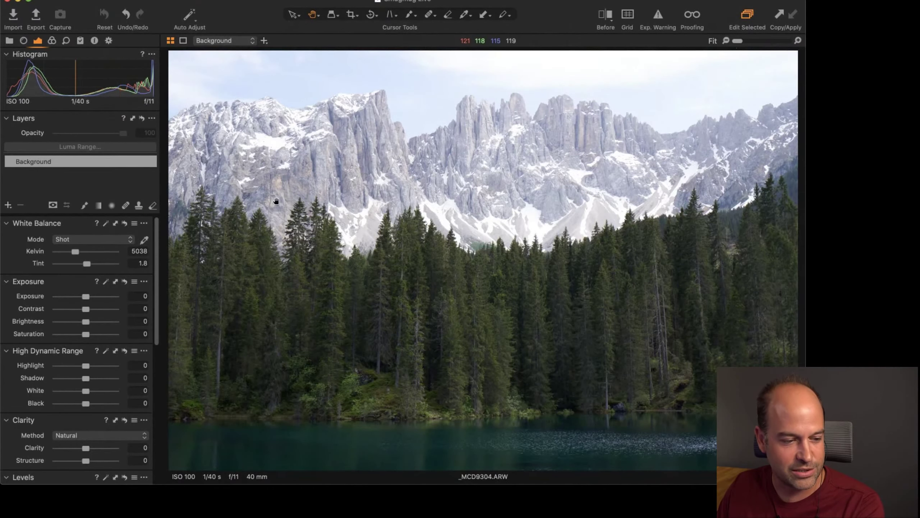
Inspect the mountain face and treeline of _MCD9304.ARW at 100%, and return to the full image.
click(290, 207)
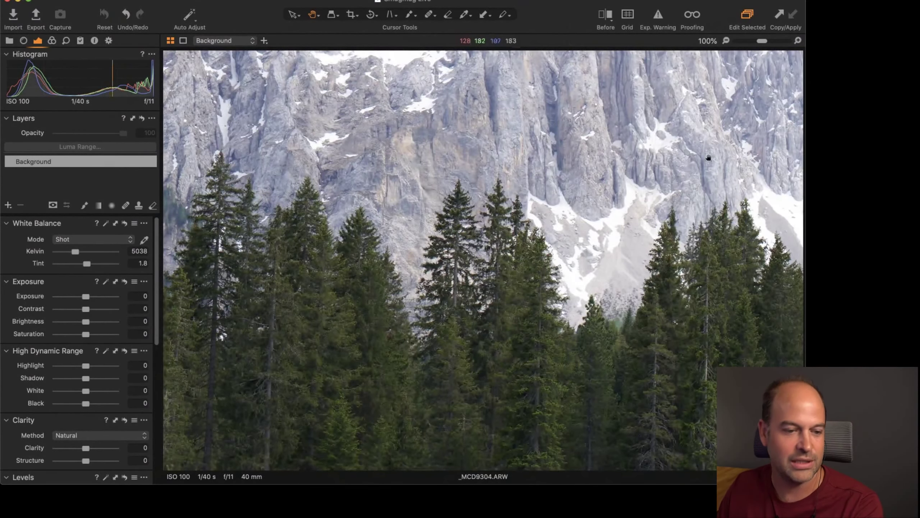
click(439, 314)
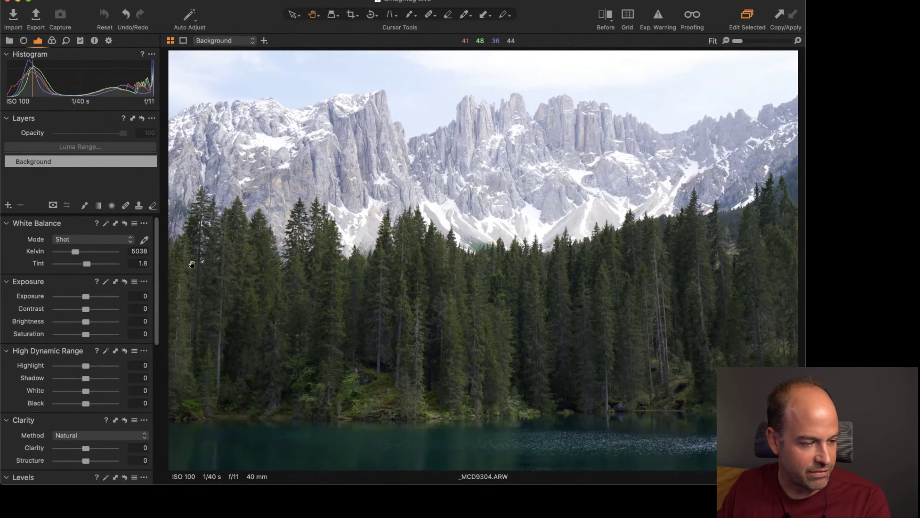
drag(159, 286, 168, 225)
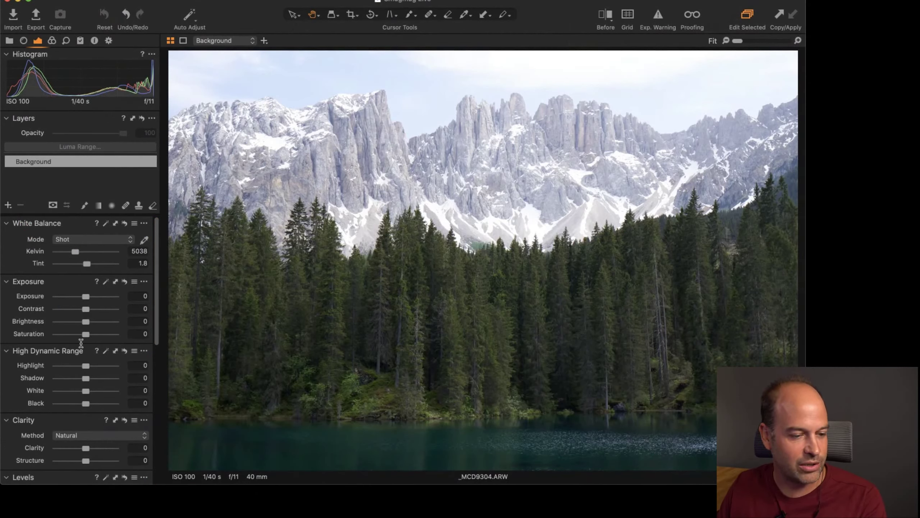
Set the Background layer's Clarity to 81 with the Natural method, comparing it with the reset value.
scroll(82, 367, down, 2)
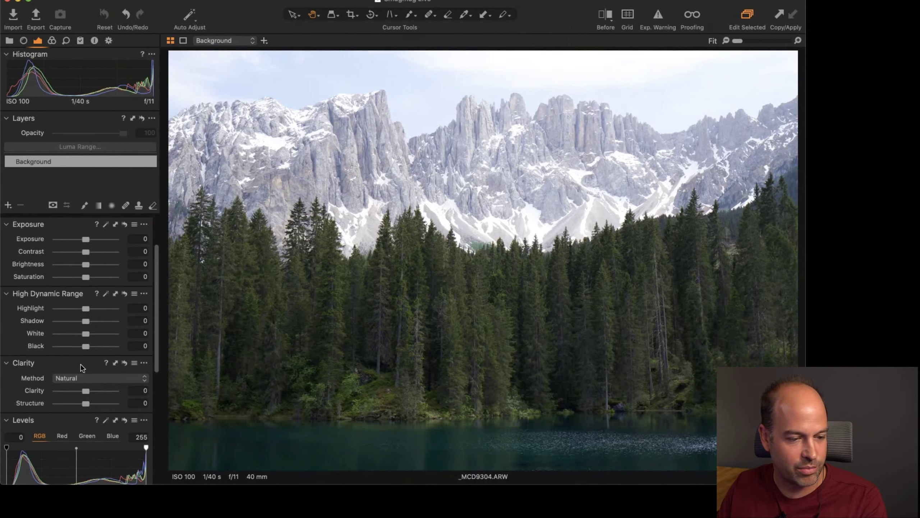
scroll(83, 367, down, 1)
drag(84, 365, 115, 365)
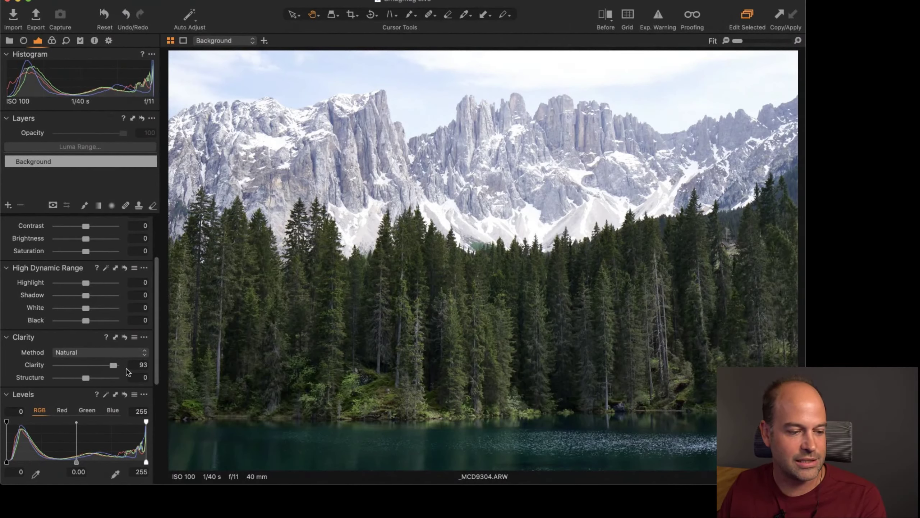
drag(113, 365, 109, 366)
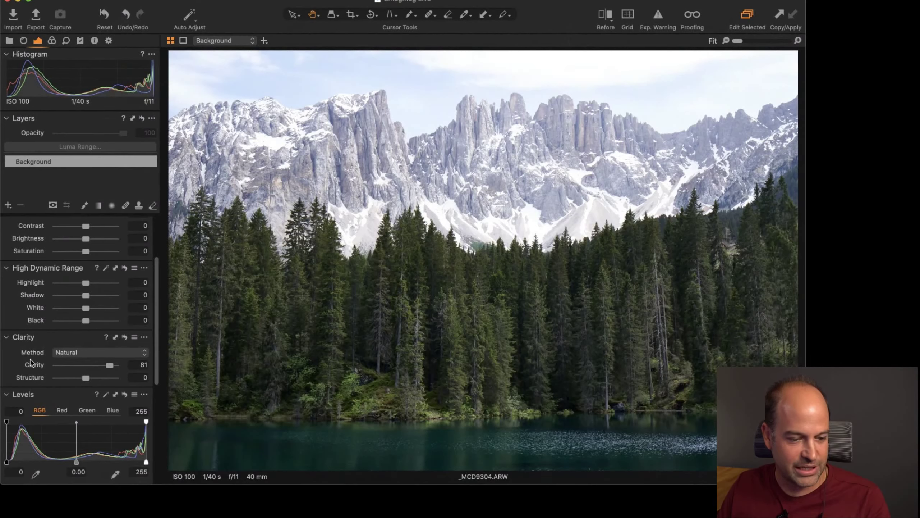
double_click(35, 366)
key(super+z)
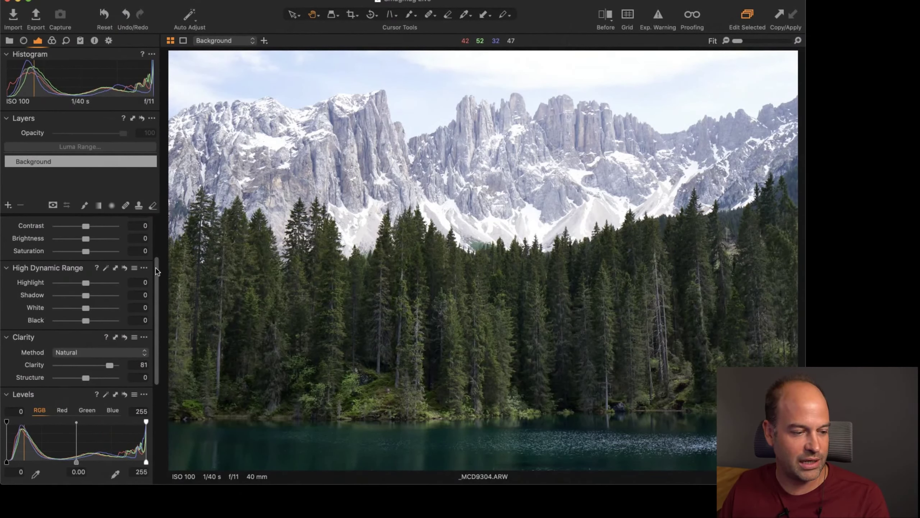
Try High Dynamic Range settings of Highlight -100, Shadow -53 and Black 24 on the Background layer, and reset all three.
scroll(156, 271, up, 4)
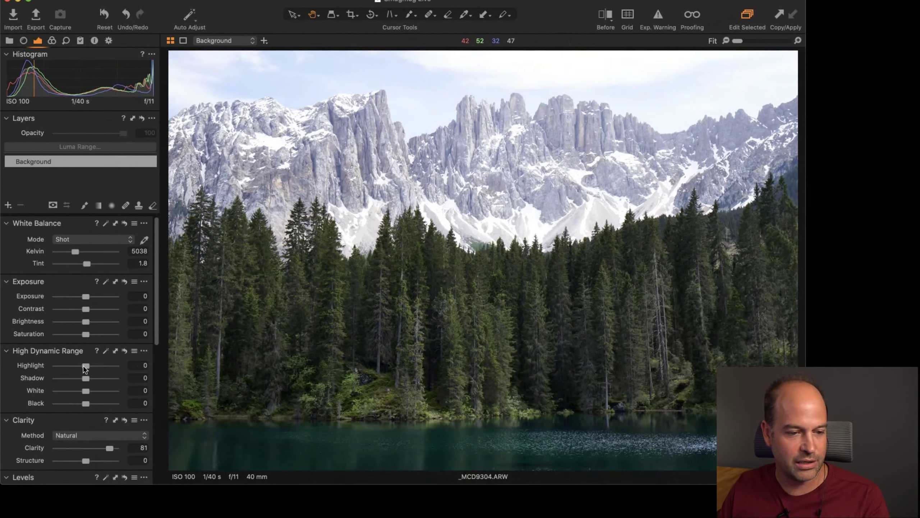
drag(85, 368, 51, 369)
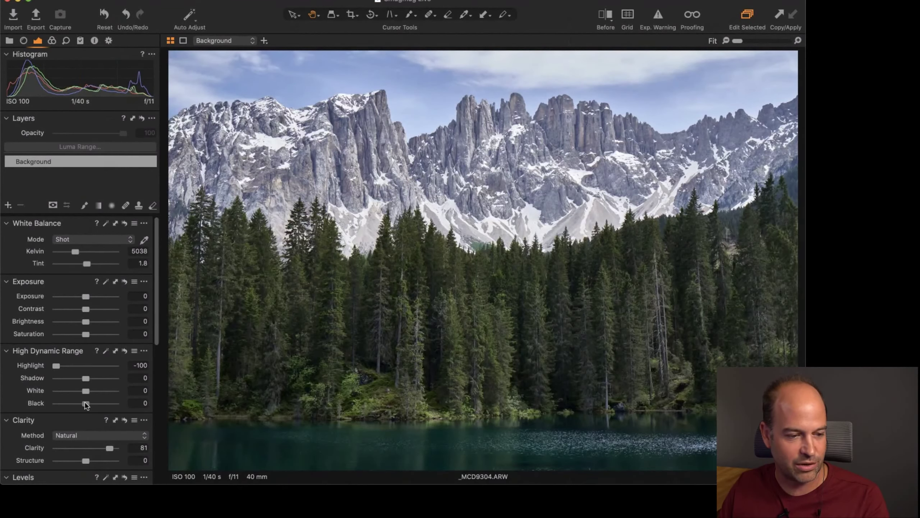
drag(86, 403, 70, 379)
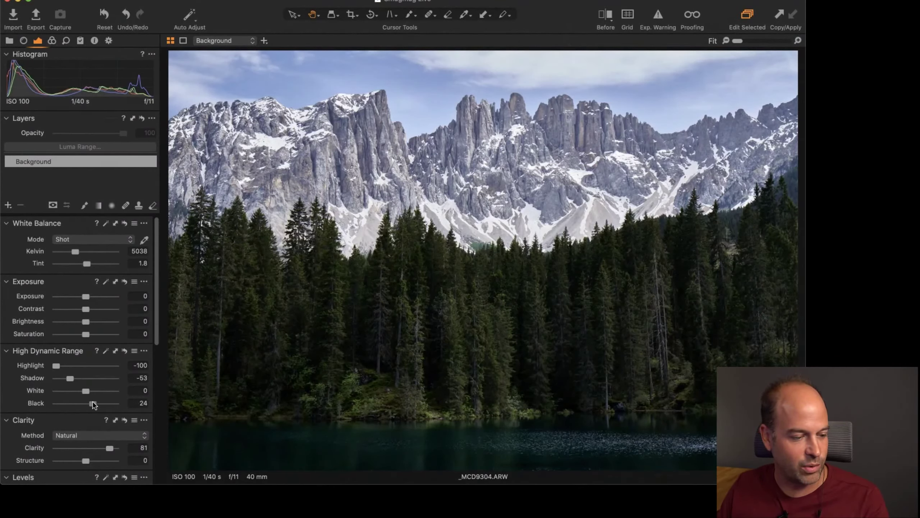
double_click(95, 404)
double_click(97, 377)
double_click(93, 367)
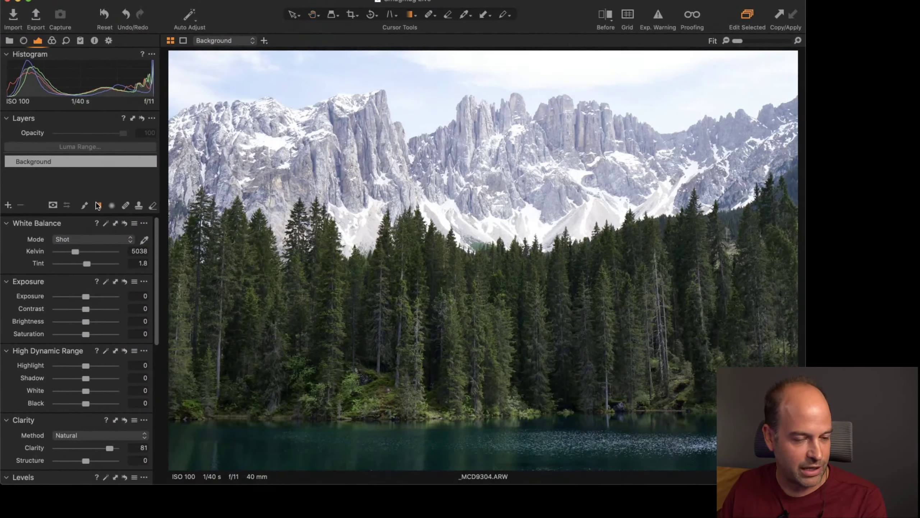
Draw a linear gradient mask from the sky downward, with its lower edge just below the treetops, checking the mask overlay.
mouse_move(472, 55)
mouse_down()
mouse_move(478, 250)
mouse_move(468, 399)
mouse_up()
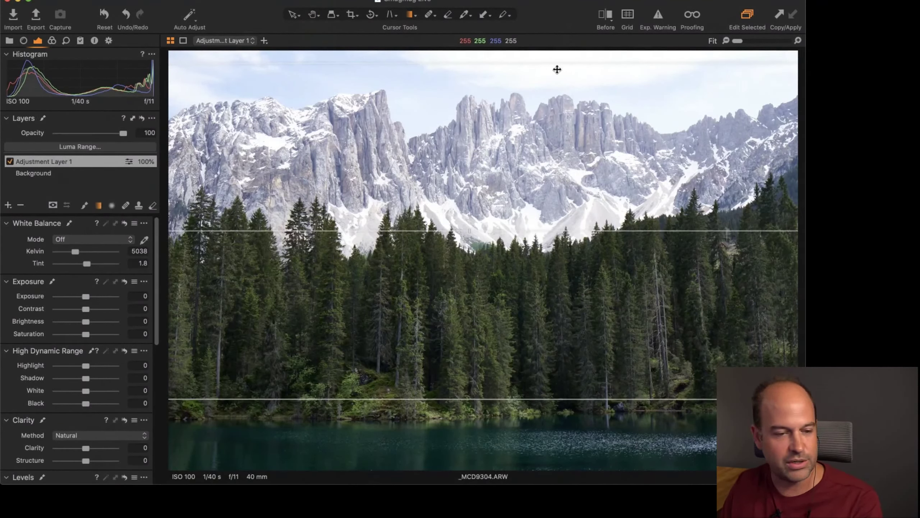
key(m)
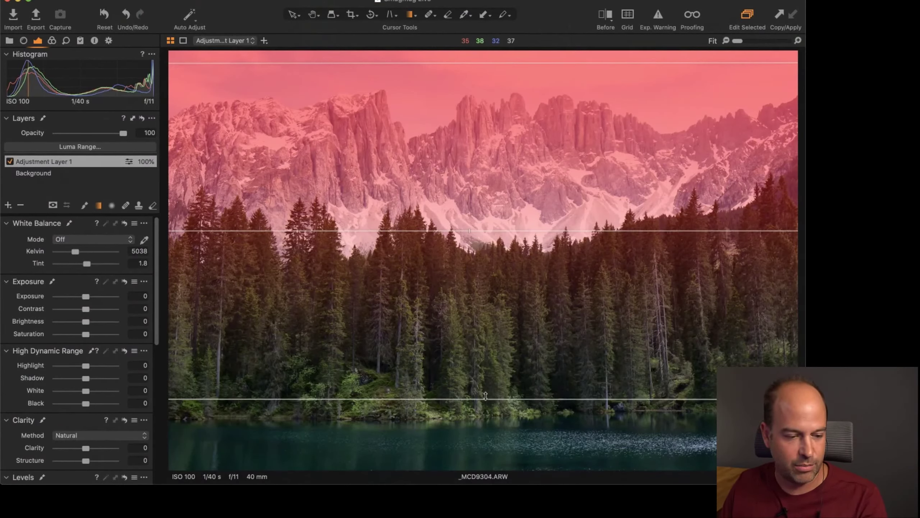
drag(484, 399, 485, 290)
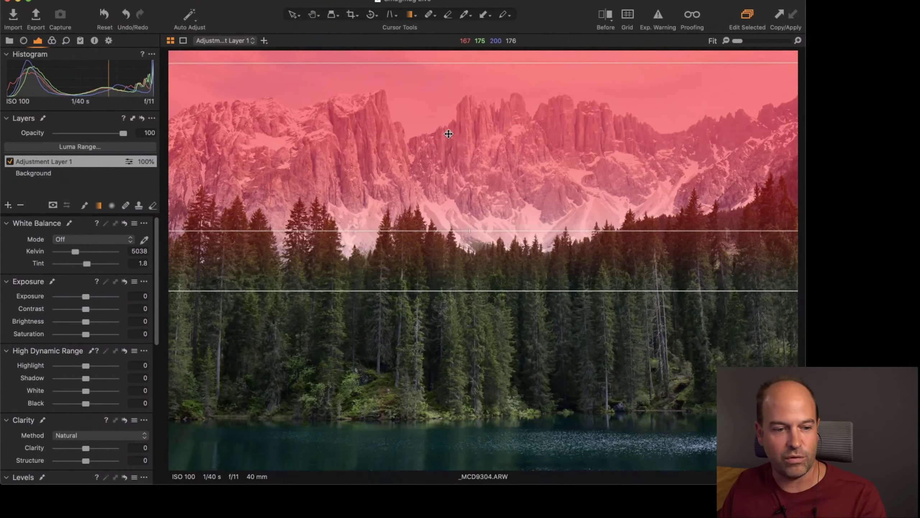
drag(477, 155, 476, 161)
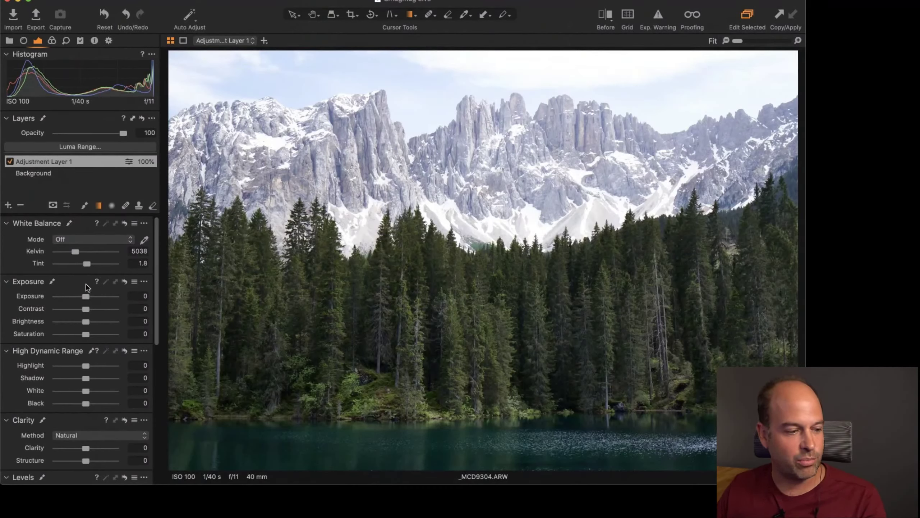
Set the gradient layer's Exposure to -1.46, Contrast to 11, Clarity to 31 and Highlight to -25.
drag(82, 295, 93, 322)
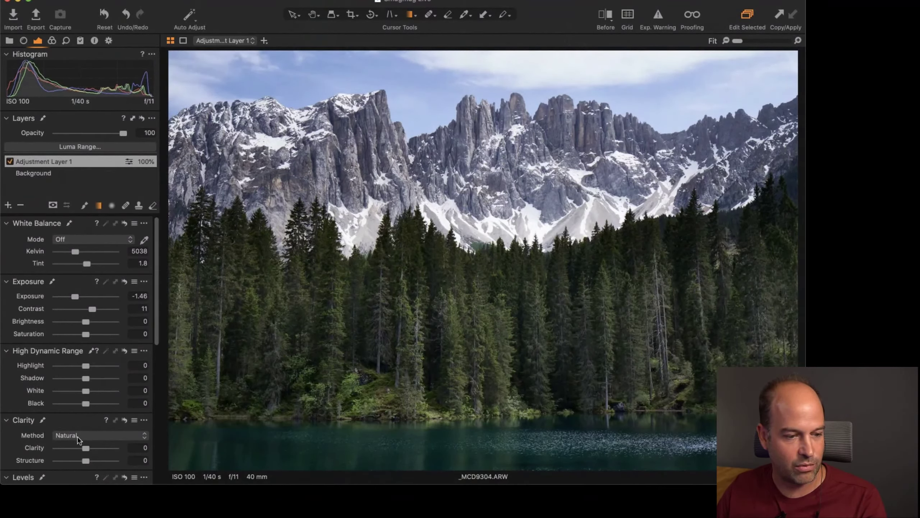
drag(85, 448, 96, 453)
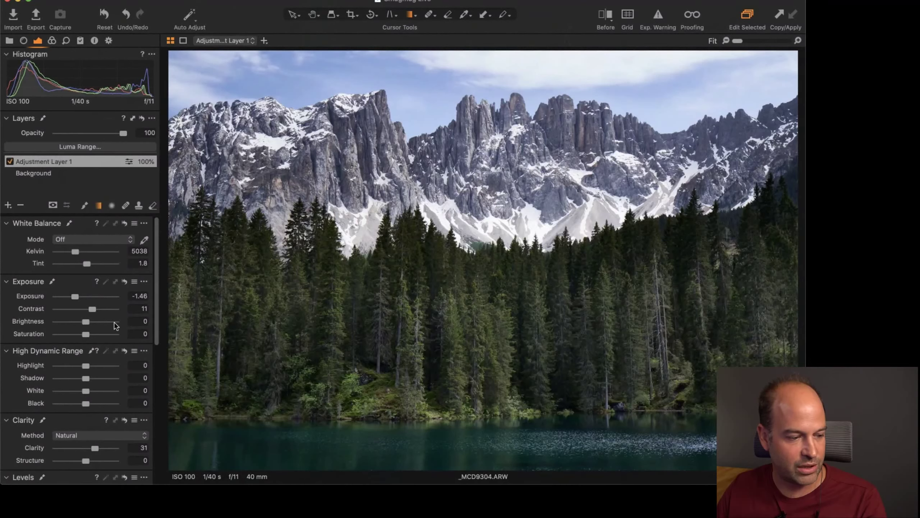
drag(85, 368, 77, 368)
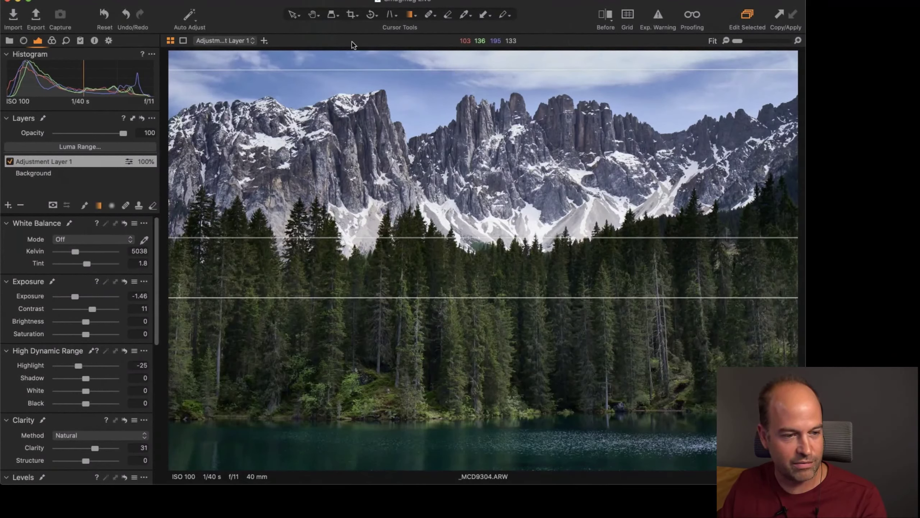
key(h)
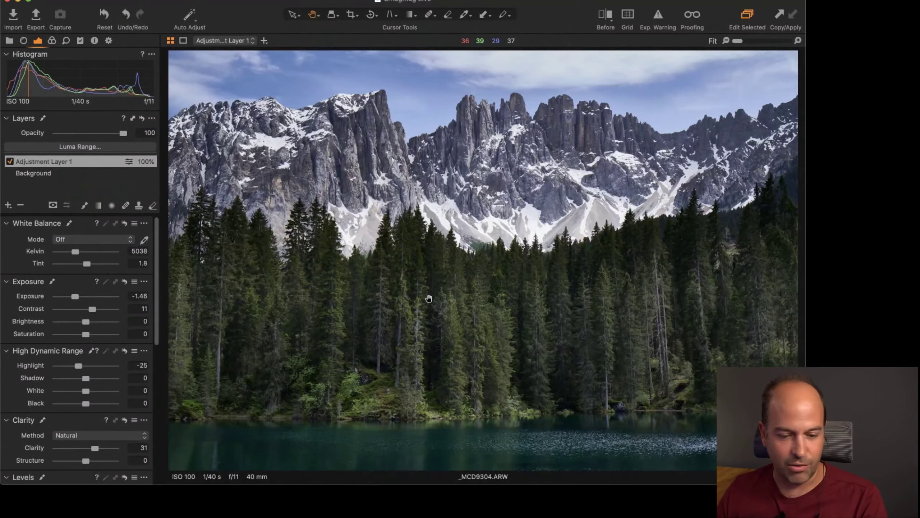
Display the gradient layer's mask in grayscale.
click(53, 205)
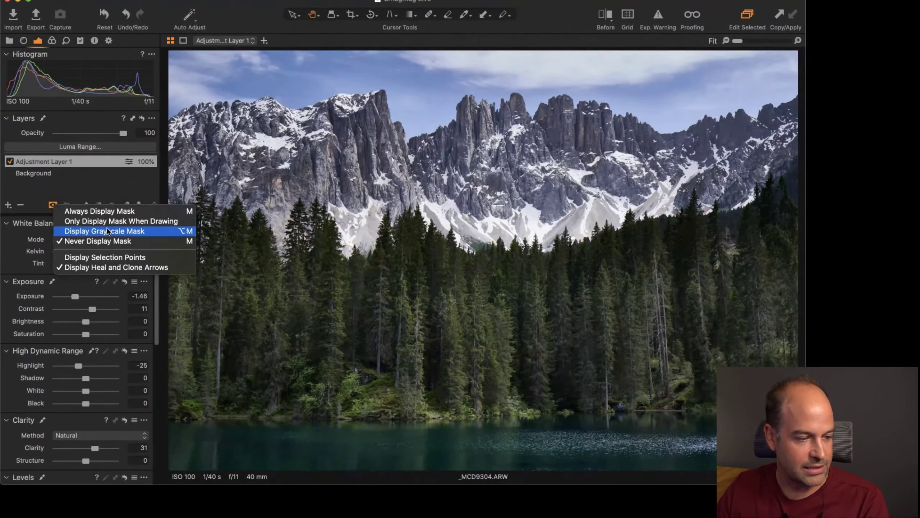
click(152, 232)
click(53, 205)
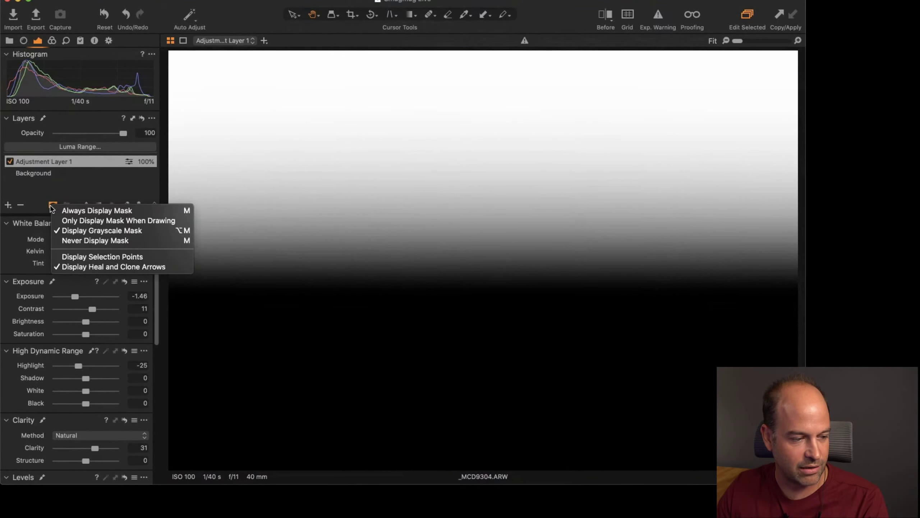
click(67, 187)
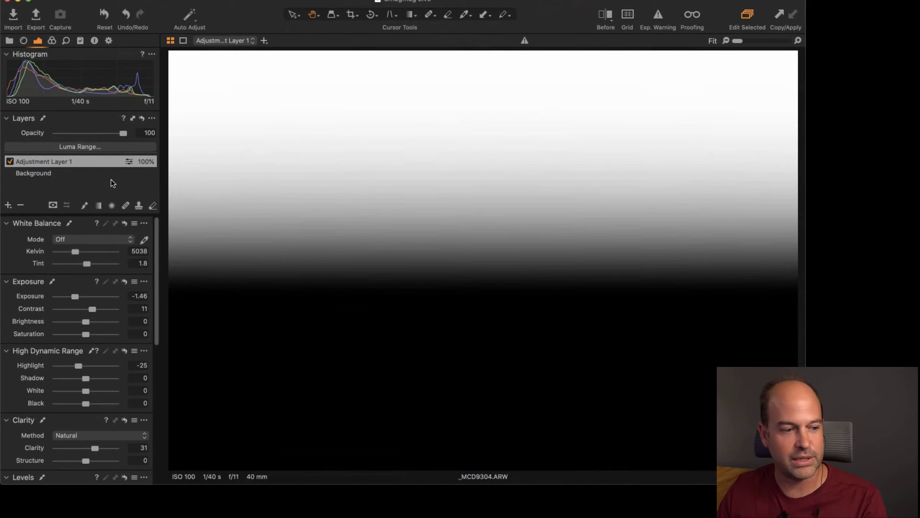
Apply a Luma Range to the gradient layer with Range 105–255 and Falloff 85–255, limiting the mask to the bright mountains and sky.
click(77, 147)
drag(283, 116, 319, 64)
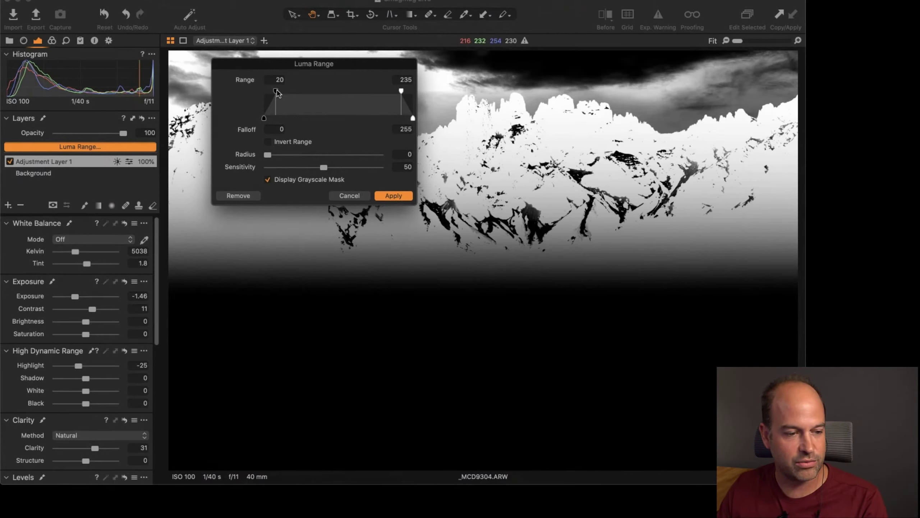
mouse_move(276, 91)
mouse_down()
mouse_move(263, 91)
mouse_move(276, 91)
mouse_up()
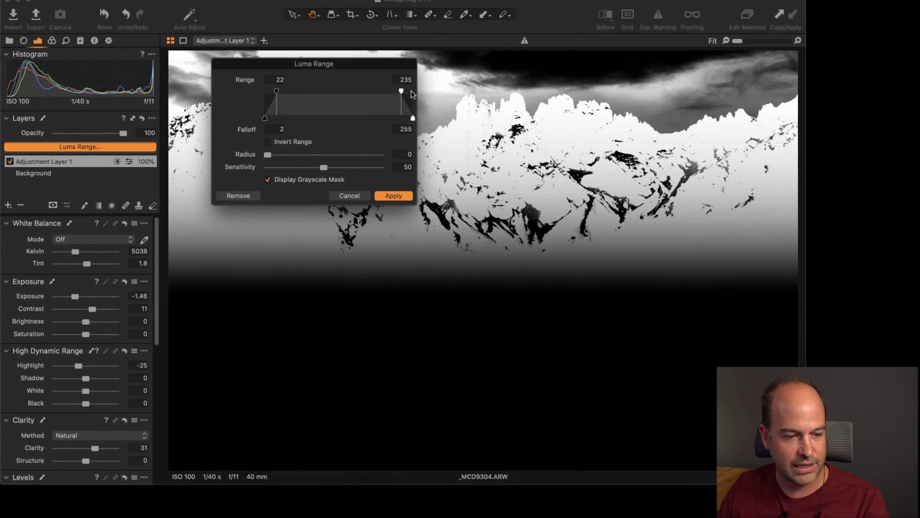
drag(411, 91, 414, 92)
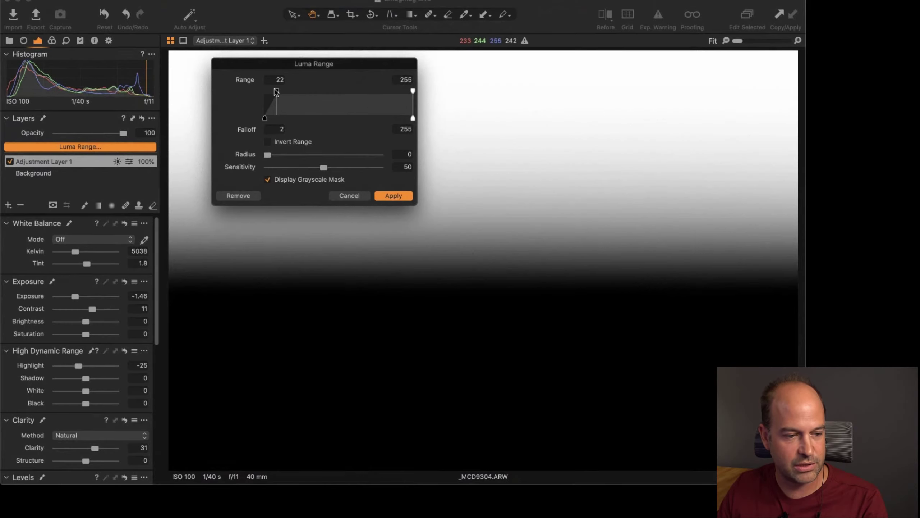
drag(276, 91, 325, 92)
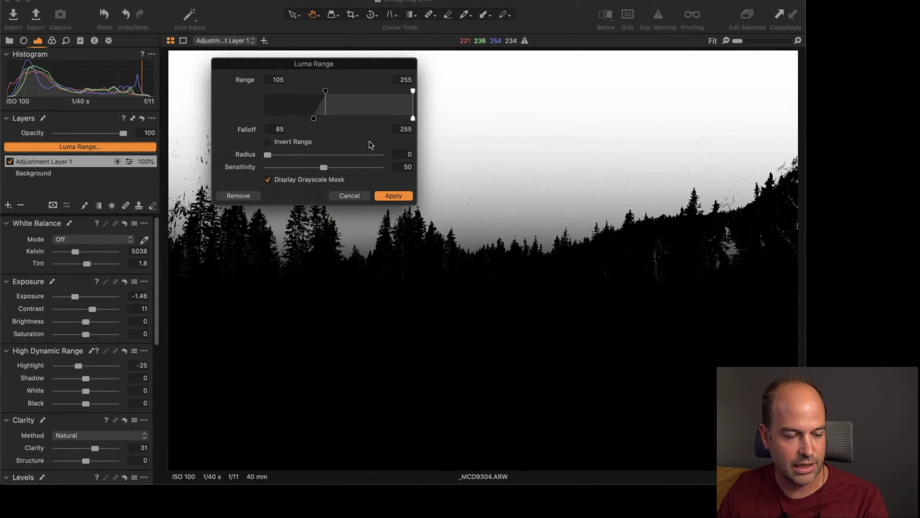
click(393, 197)
Hide the grayscale mask and compare the photo with Adjustment Layer 1 switched off and on.
click(53, 205)
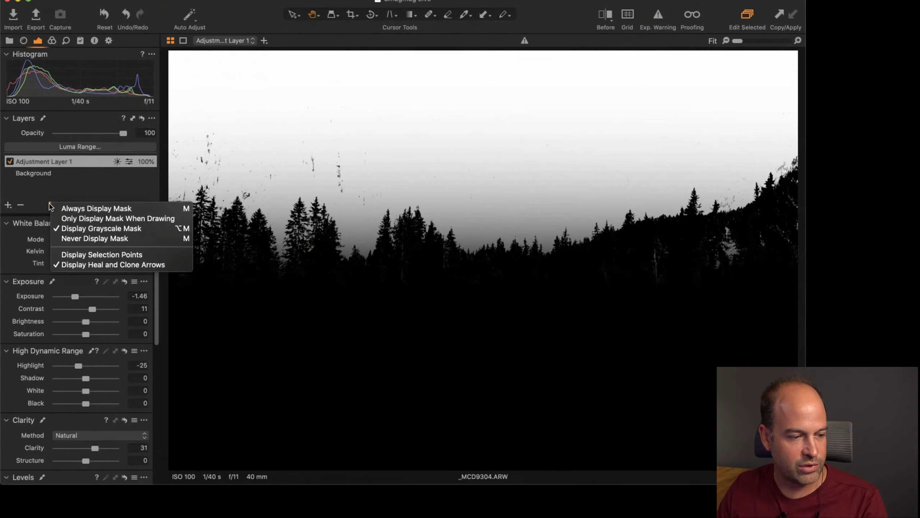
click(58, 209)
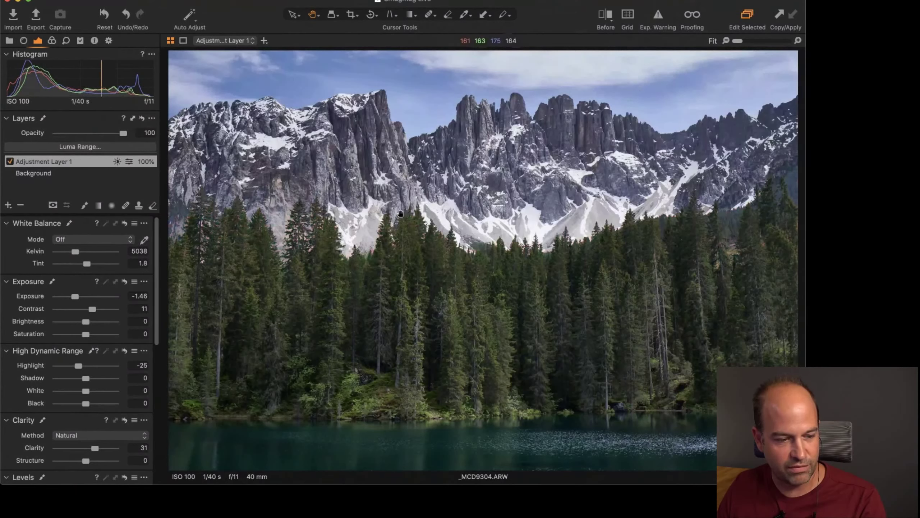
click(10, 161)
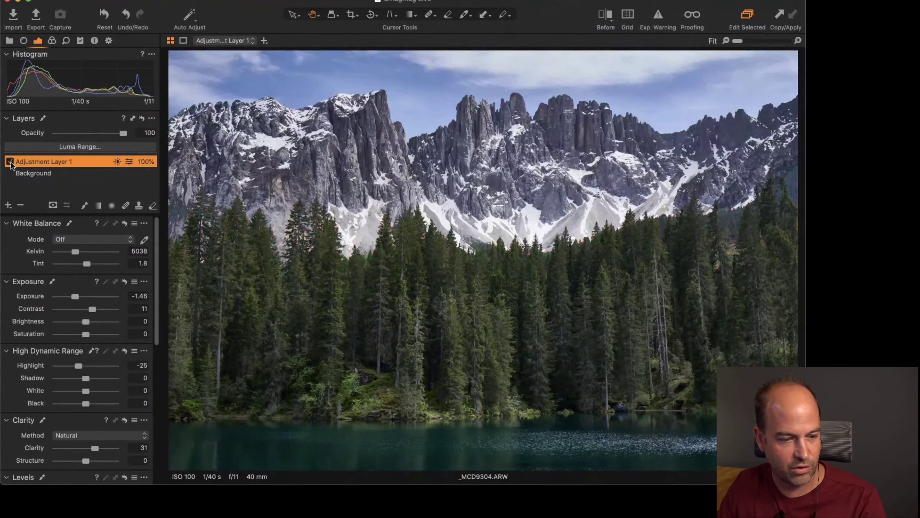
click(8, 162)
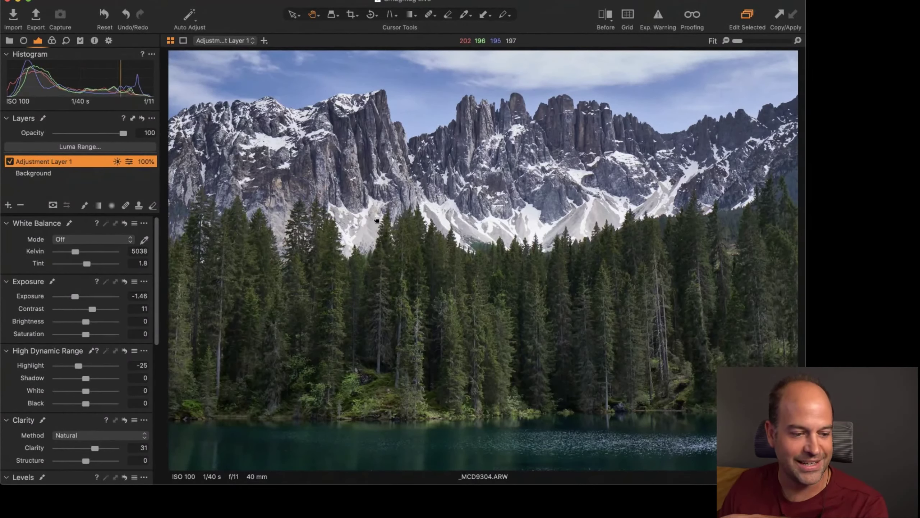
Examine the grayscale mask at 100% where the treetops meet the mountains.
double_click(403, 230)
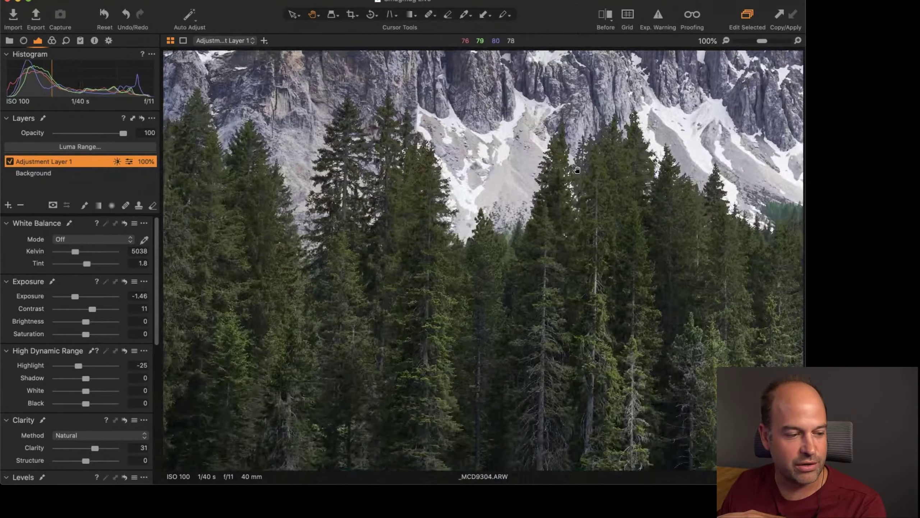
click(51, 205)
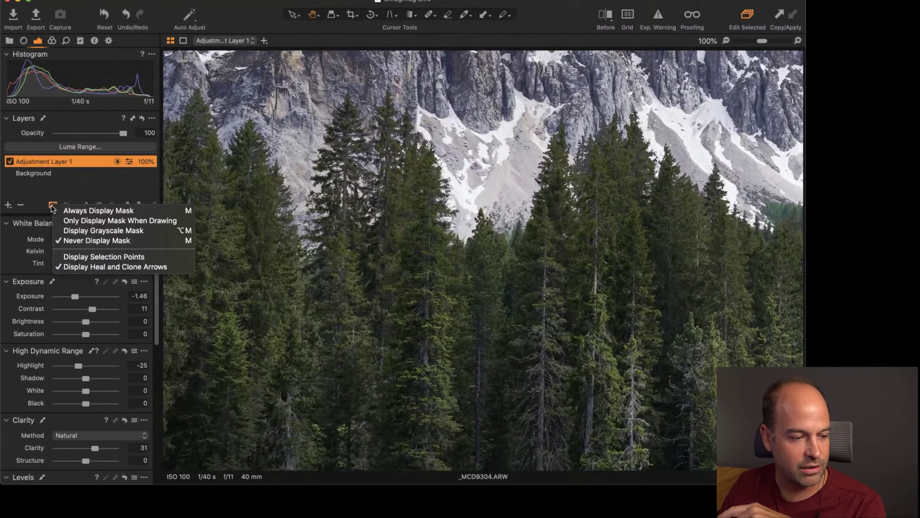
click(64, 231)
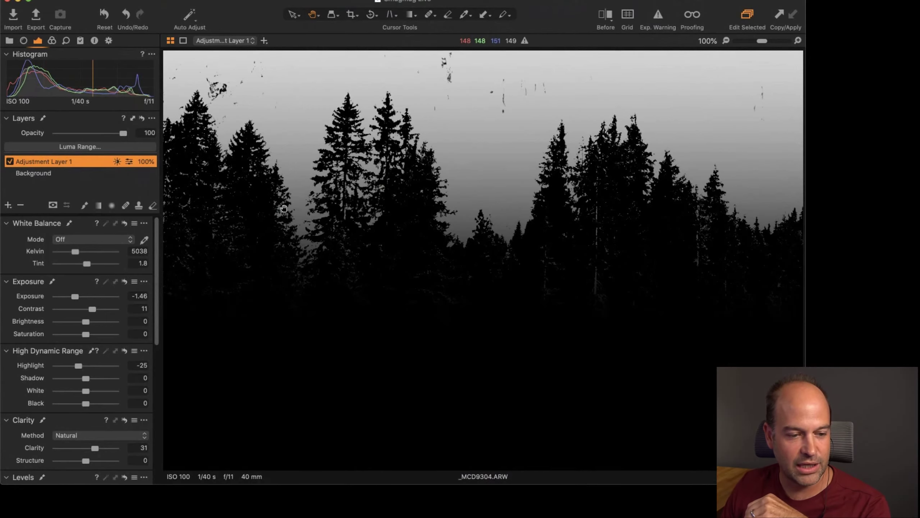
mouse_move(387, 168)
mouse_down()
mouse_move(421, 271)
mouse_move(448, 265)
mouse_up()
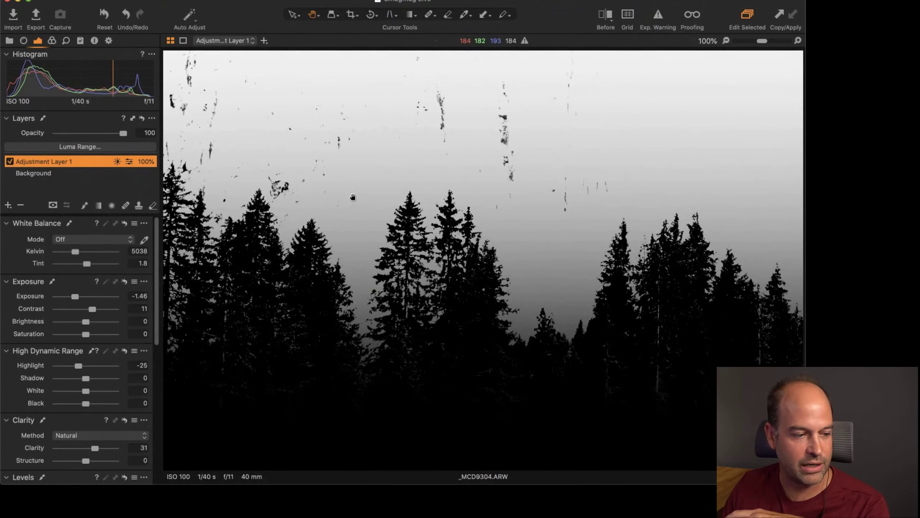
Refine the layer's Luma Range to Range 92–255, Falloff 72–255, Radius 87 and Sensitivity 100, and apply it.
click(87, 148)
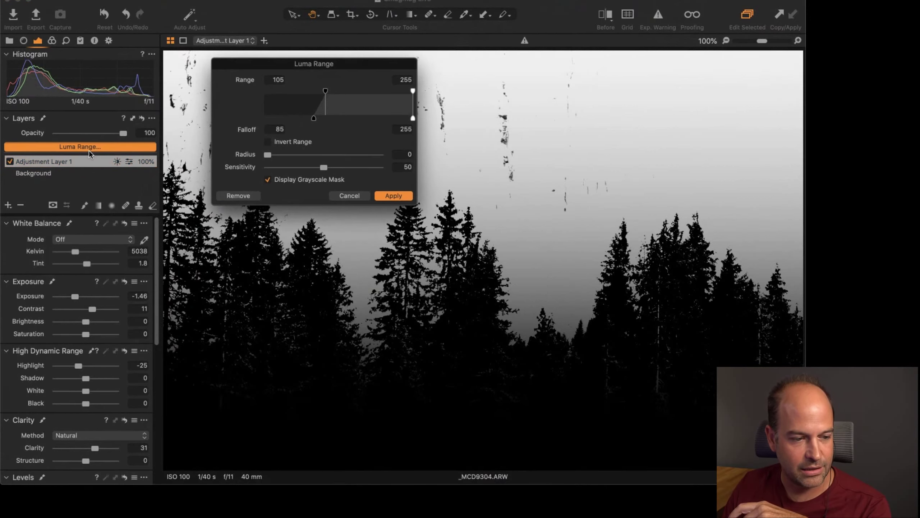
drag(323, 93, 317, 94)
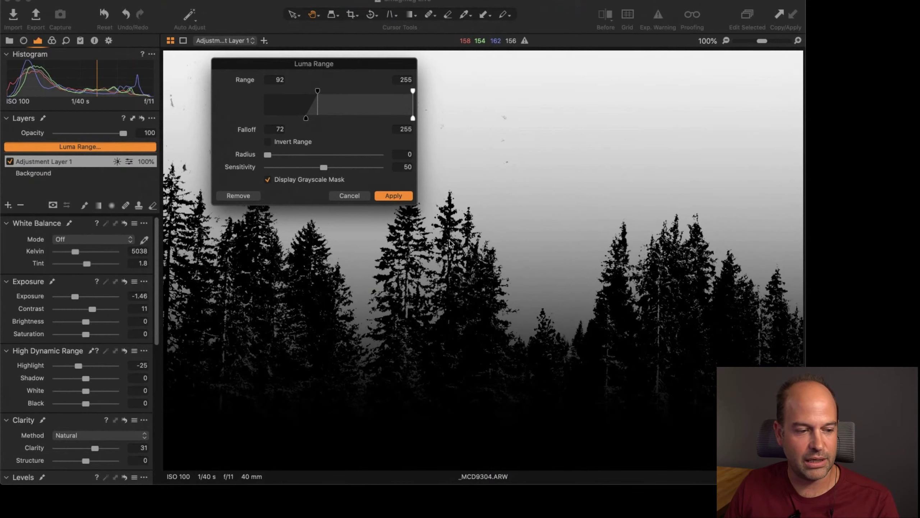
drag(267, 155, 351, 154)
drag(352, 155, 381, 167)
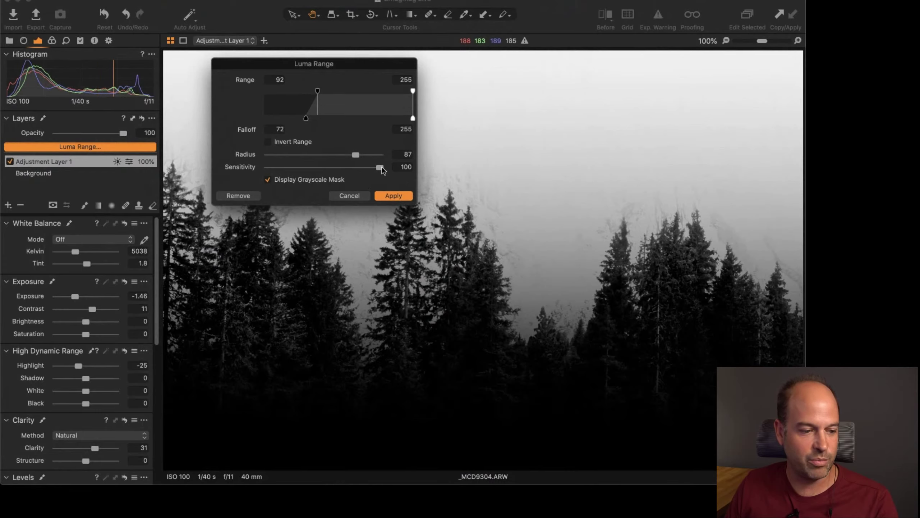
drag(379, 168, 218, 175)
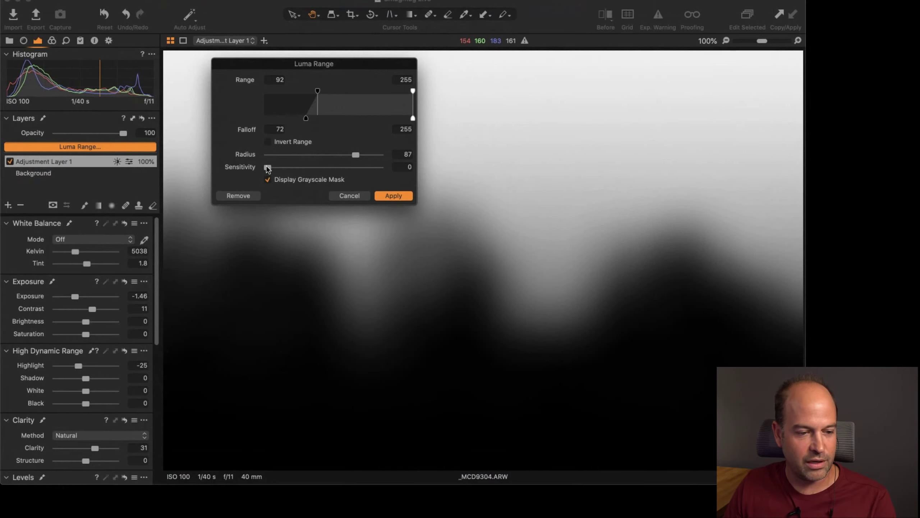
drag(268, 168, 380, 167)
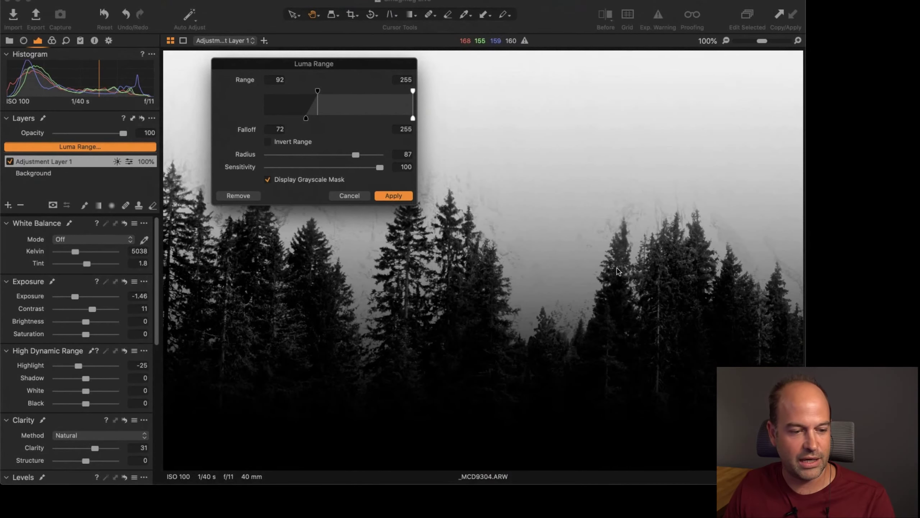
click(395, 196)
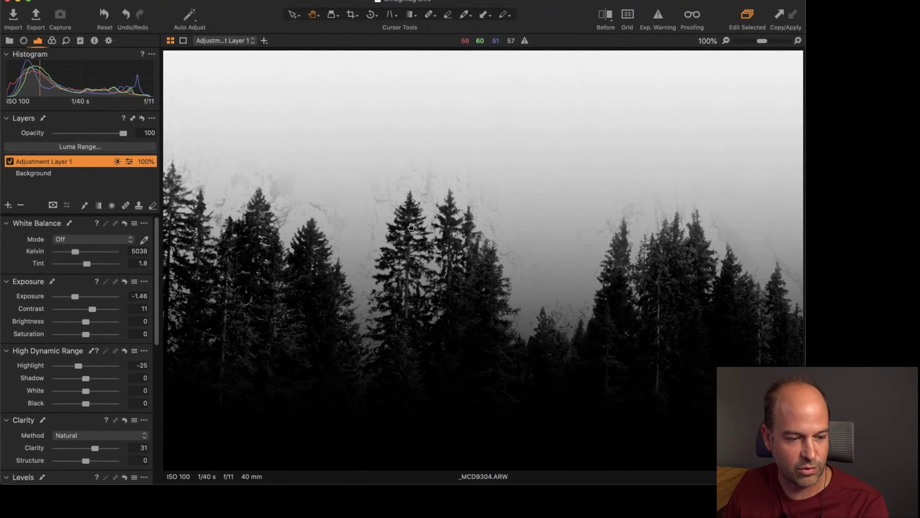
Hide the mask and compare the treetop edges with the adjustment layer disabled and enabled, returning to the full view.
key(m)
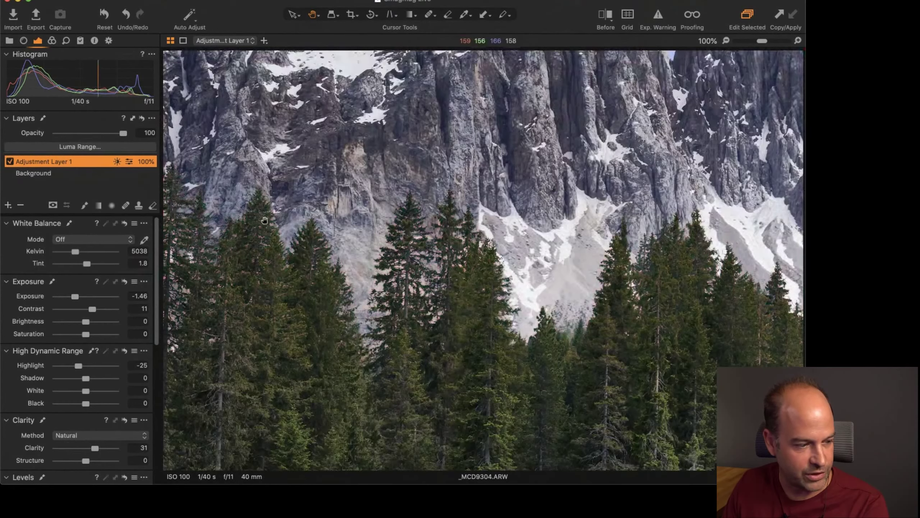
click(10, 162)
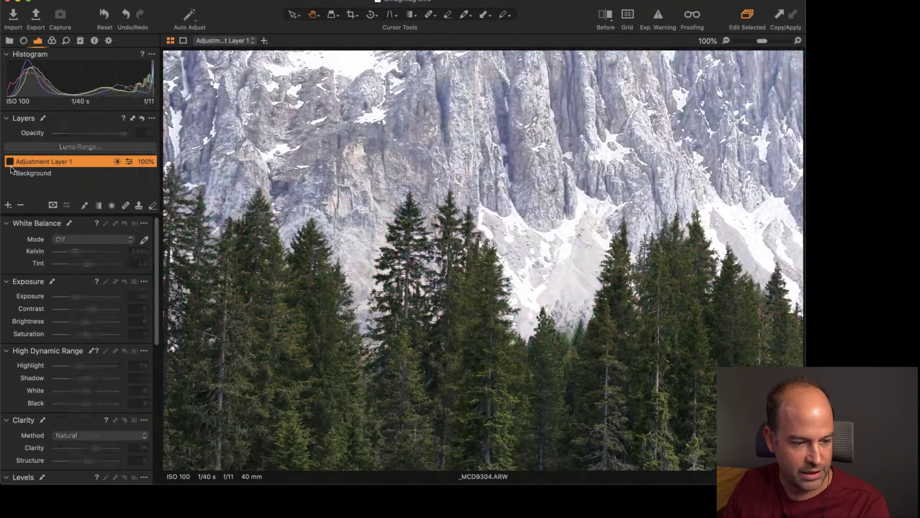
click(10, 162)
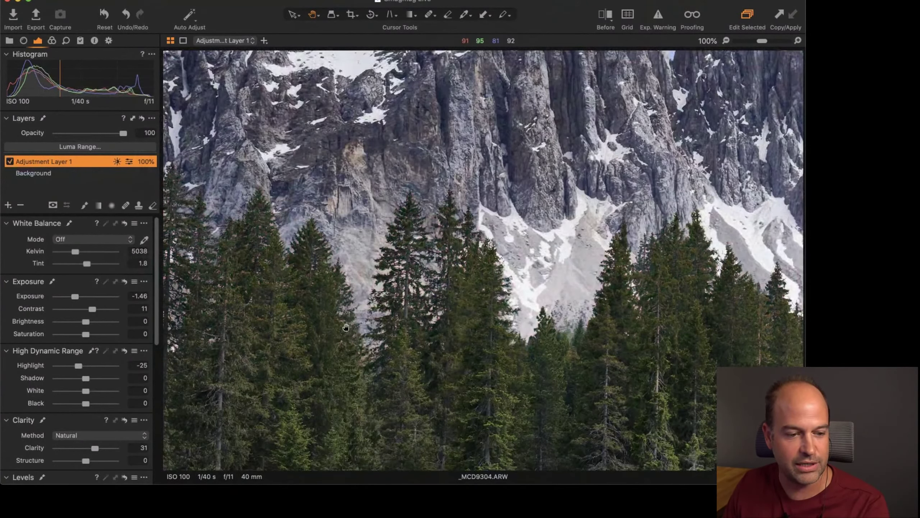
click(388, 205)
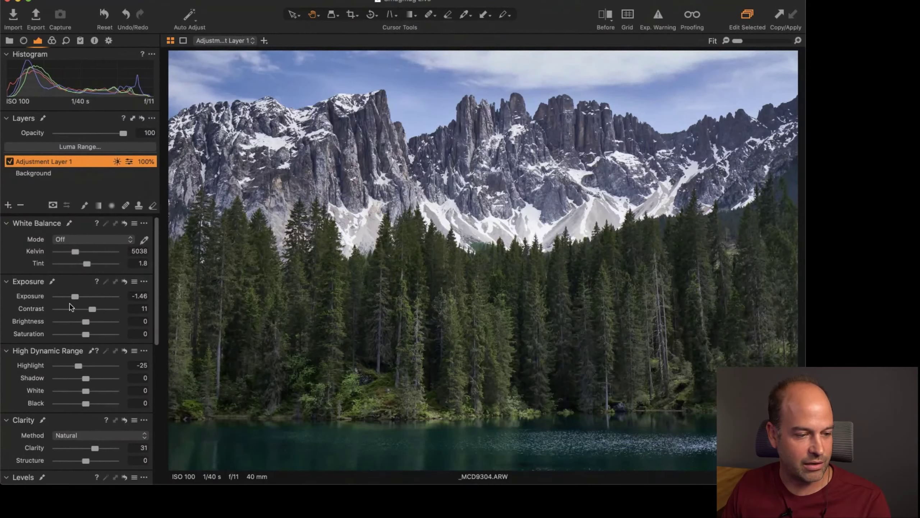
Set the gradient layer's Exposure to -0.75, Brightness to -12, Highlight to -41, Shadow to -33, White to -38 and Black to -30.
drag(74, 297, 80, 298)
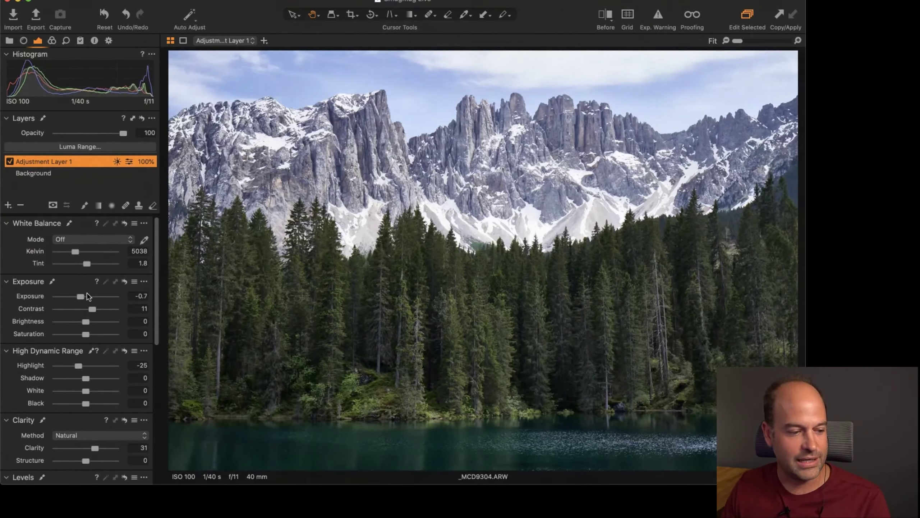
drag(81, 296, 75, 298)
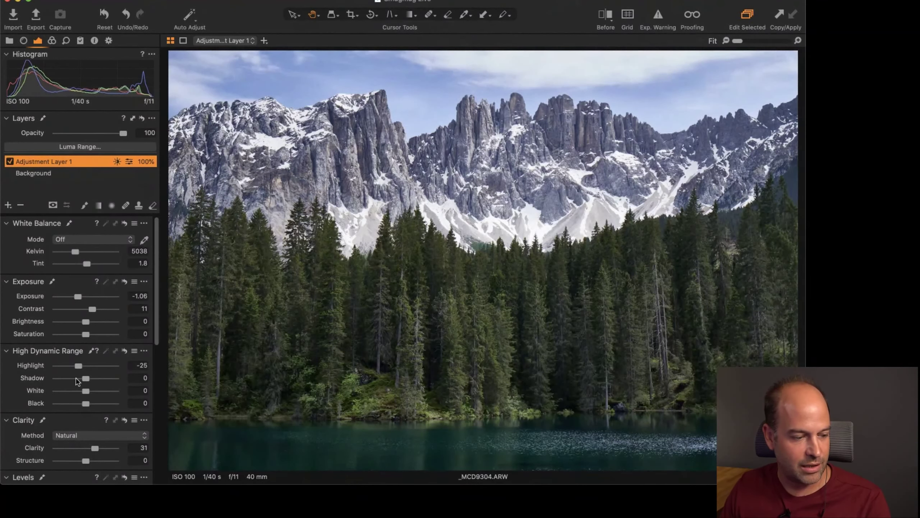
drag(85, 403, 74, 383)
drag(85, 323, 80, 322)
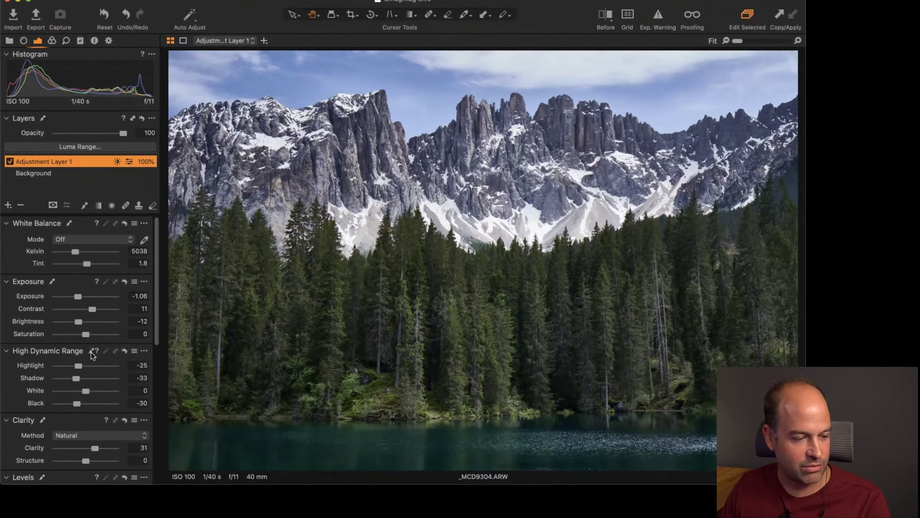
drag(78, 365, 74, 392)
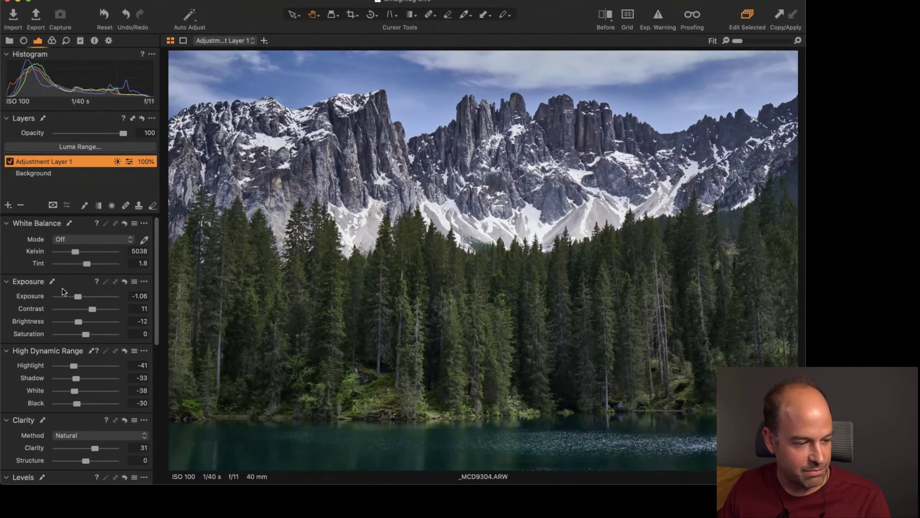
drag(76, 296, 86, 299)
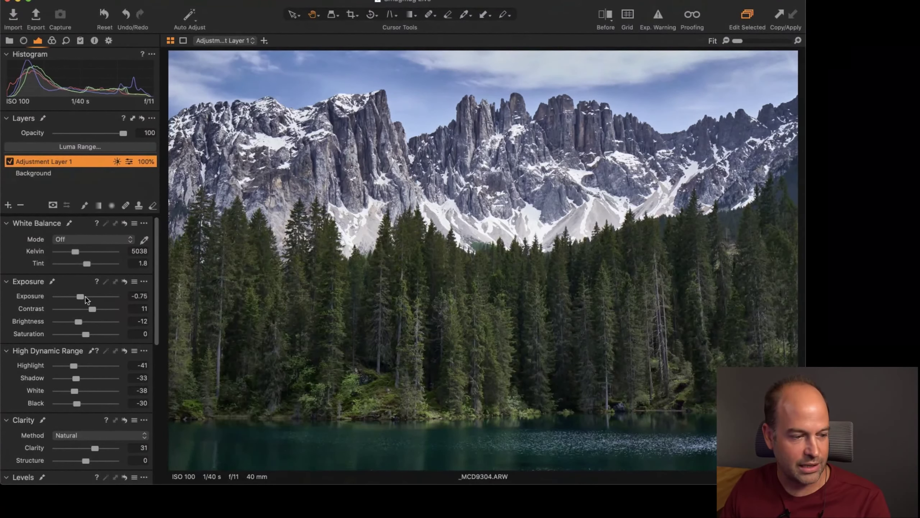
Try moving the linear gradient mask lower over the forest, check the red overlay, move it back up and hide the overlay.
click(98, 206)
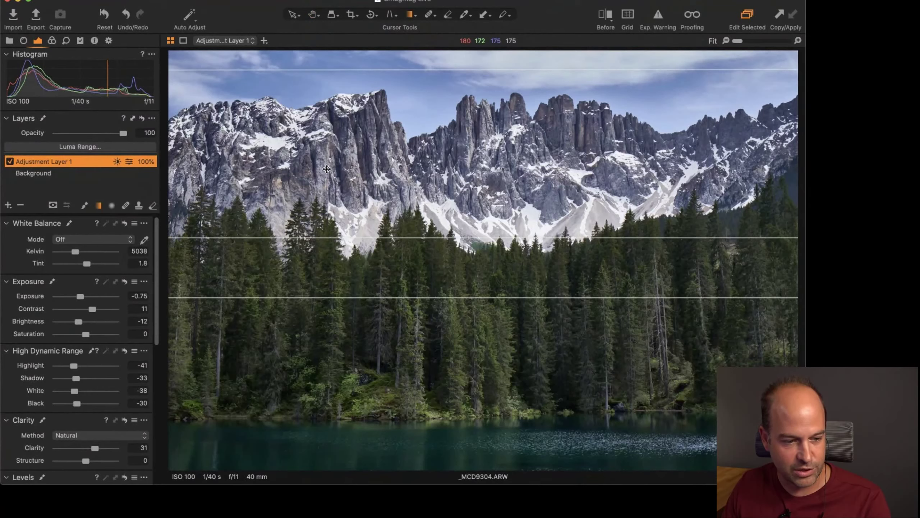
drag(326, 169, 430, 197)
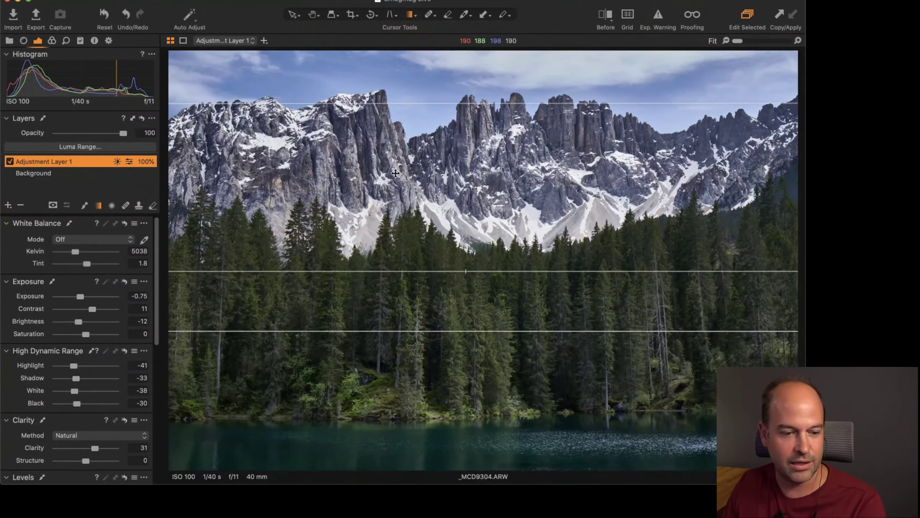
key(m)
key(m)
key(m)
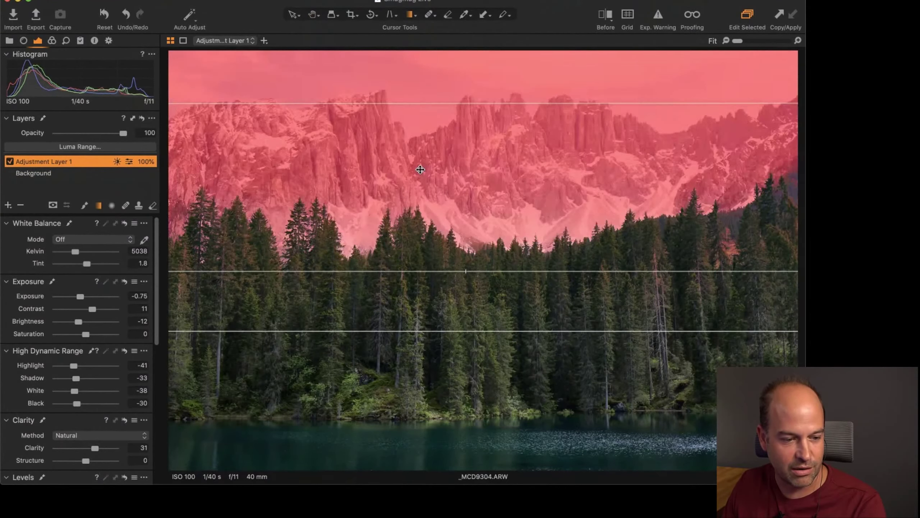
drag(420, 169, 419, 138)
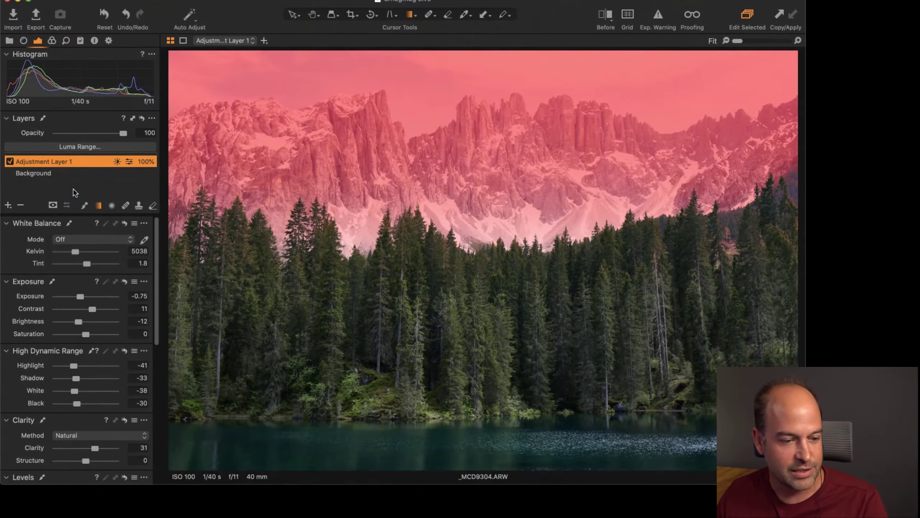
key(m)
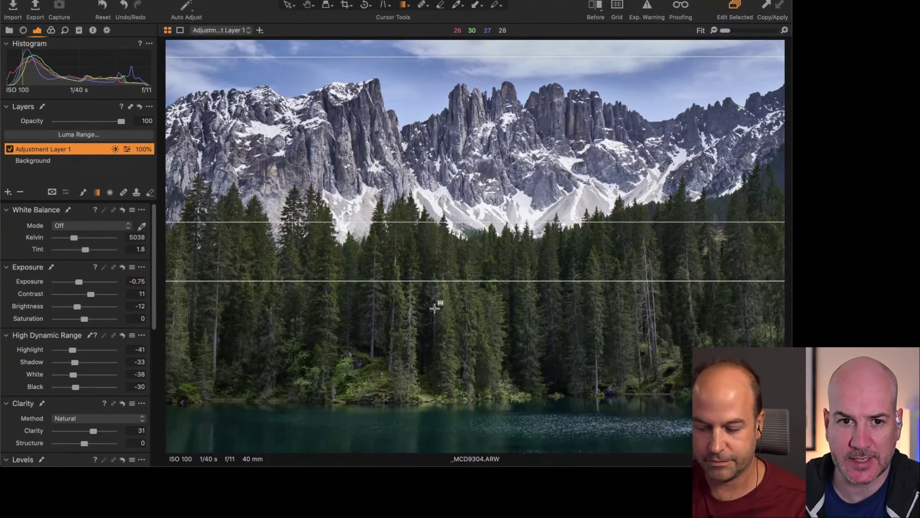
Display the repositioned gradient's mask in grayscale and inspect the tree edges at 100%.
key(h)
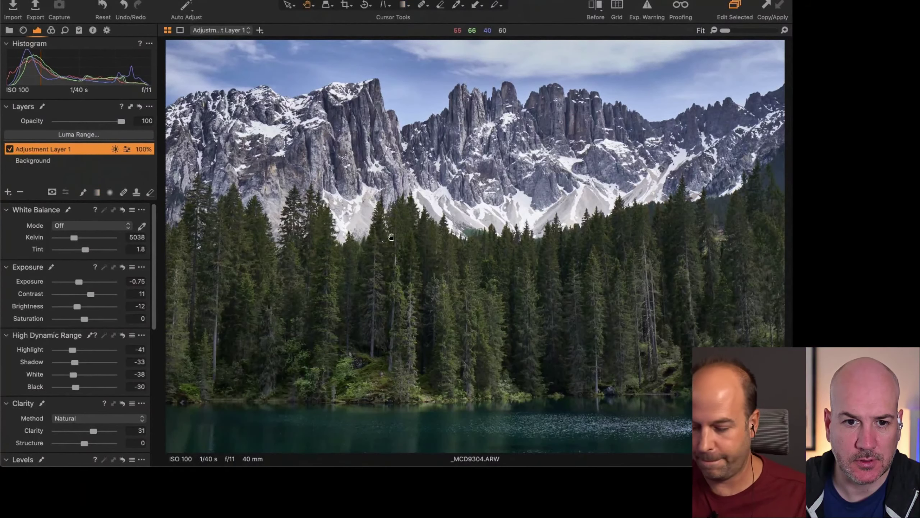
key(m)
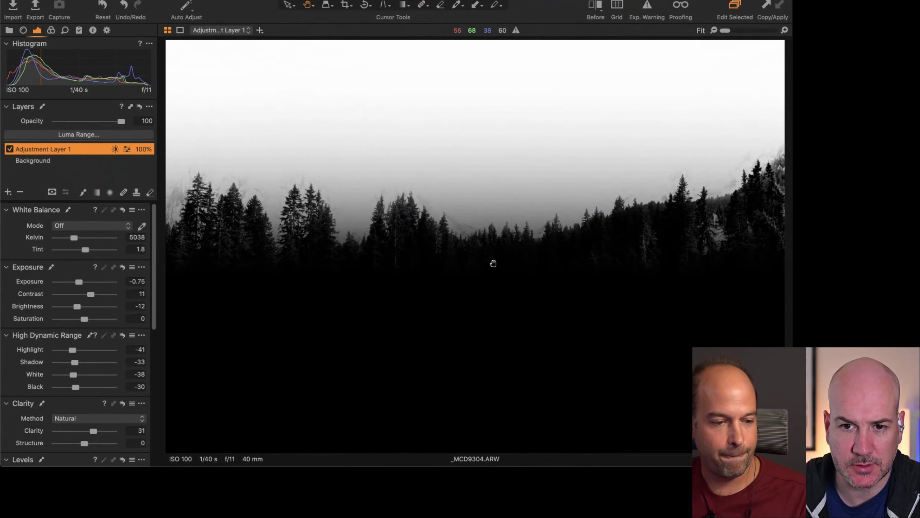
click(416, 245)
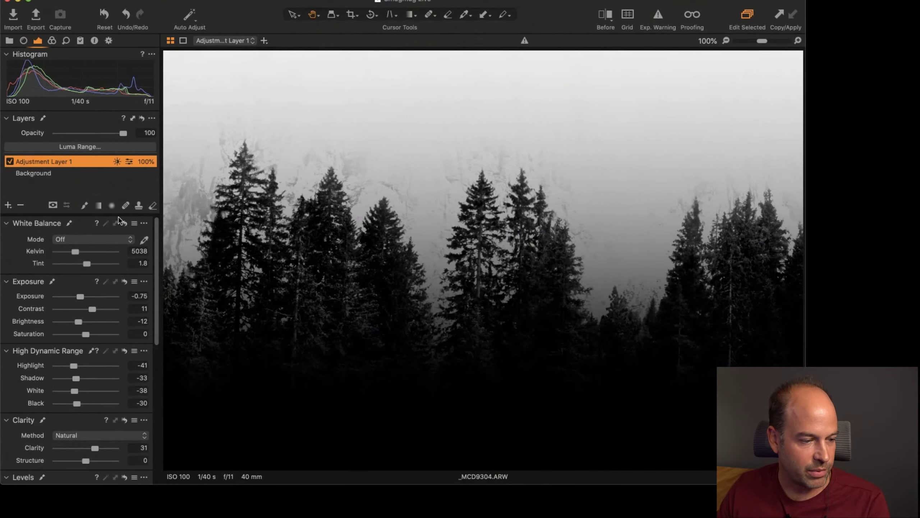
Try erasing part of the gradient mask above the treetops at 100% and cancel the request to rasterize the mask.
click(153, 206)
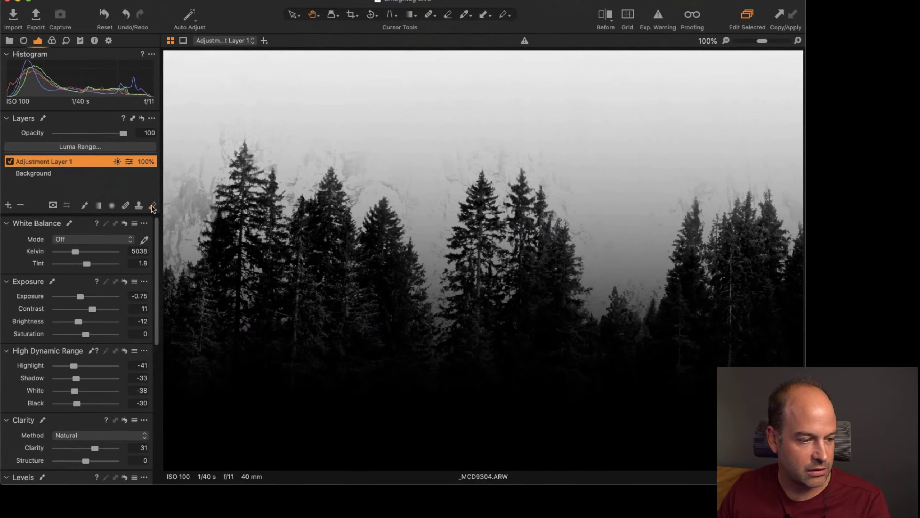
click(225, 122)
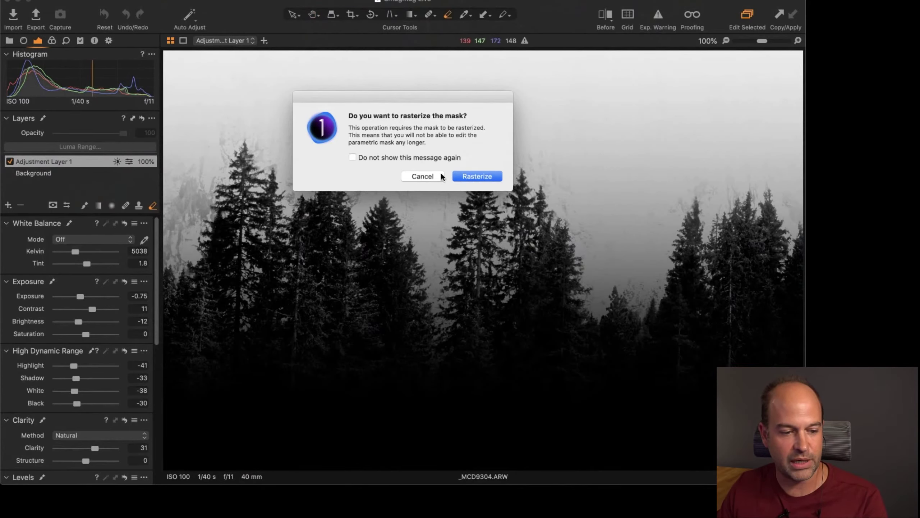
click(477, 175)
key(h)
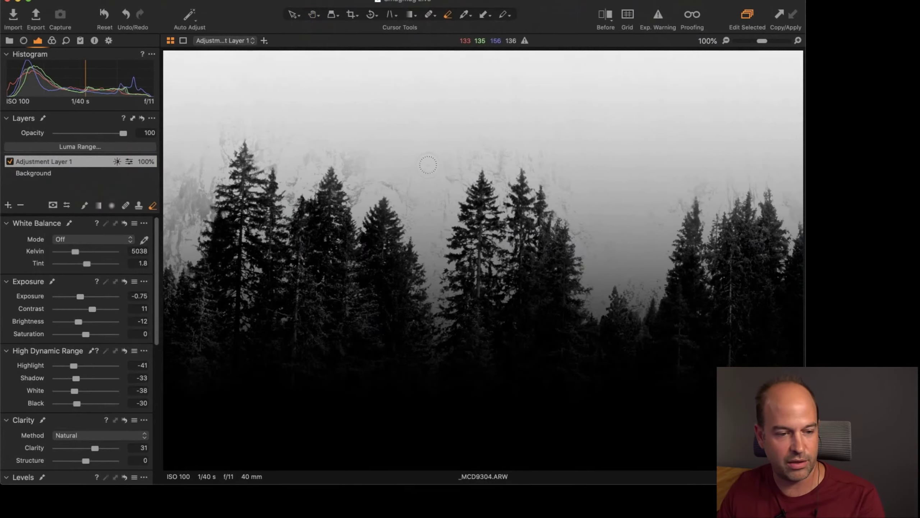
key(super+0)
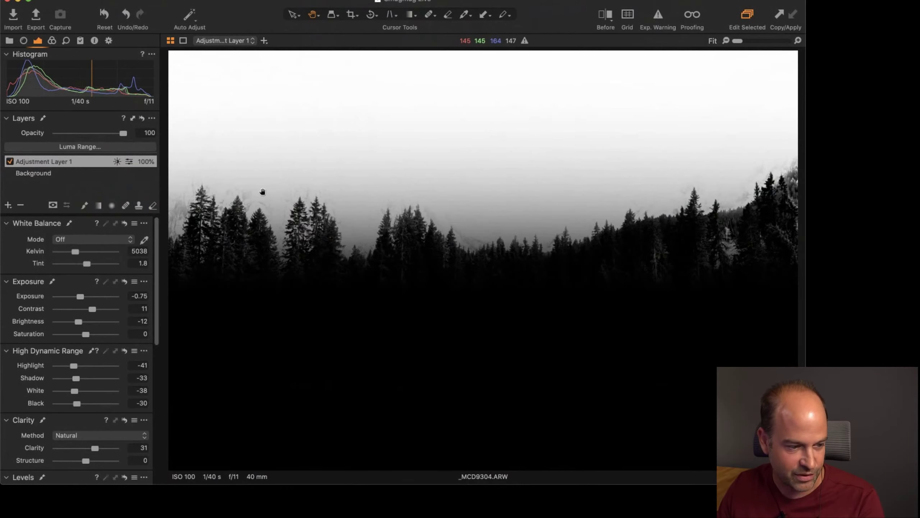
click(256, 208)
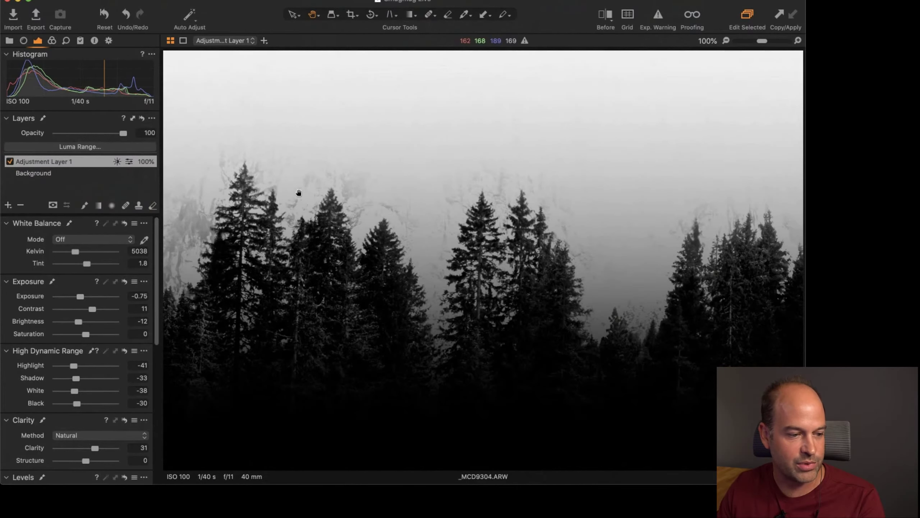
click(153, 205)
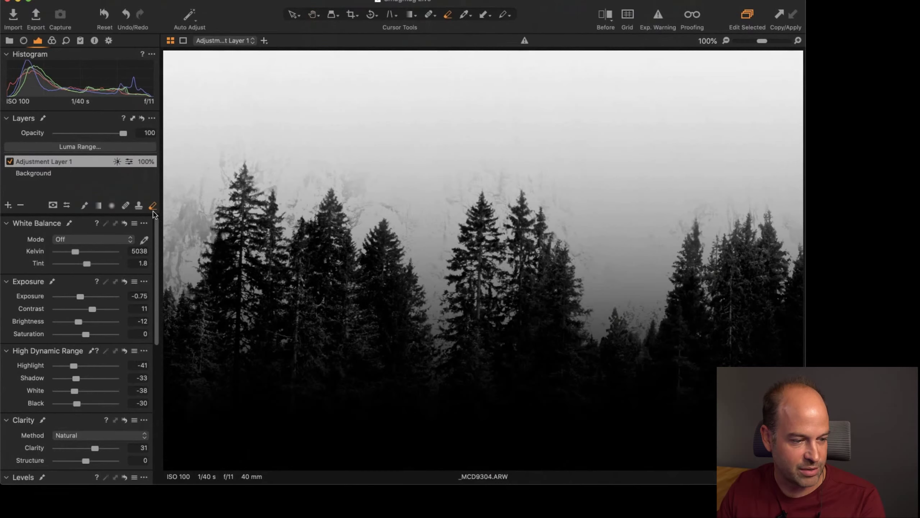
click(191, 195)
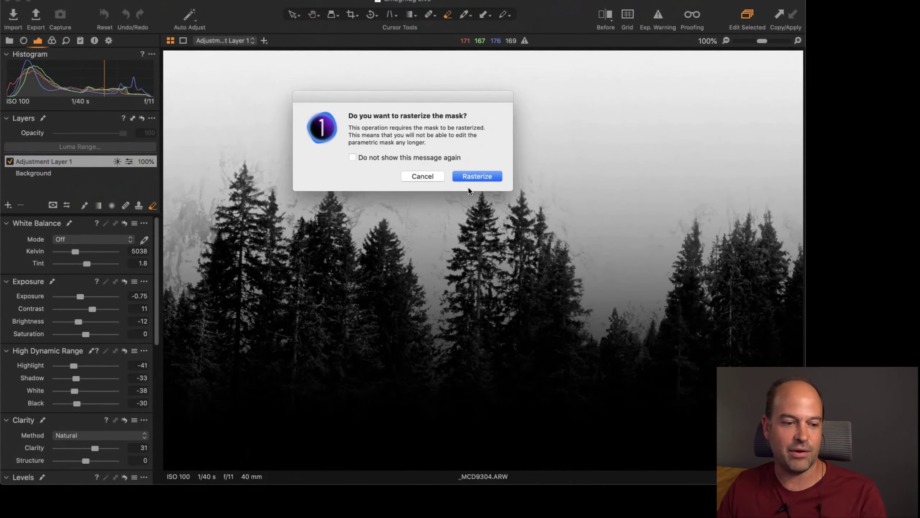
click(429, 177)
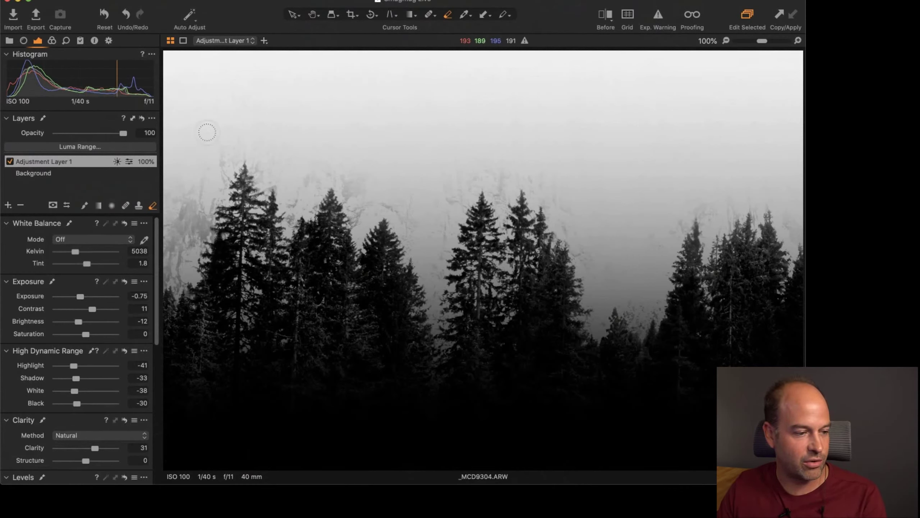
Rasterize the mask of Adjustment Layer 1, erase a test spot above the tall tree and undo the erasing.
right_click(59, 161)
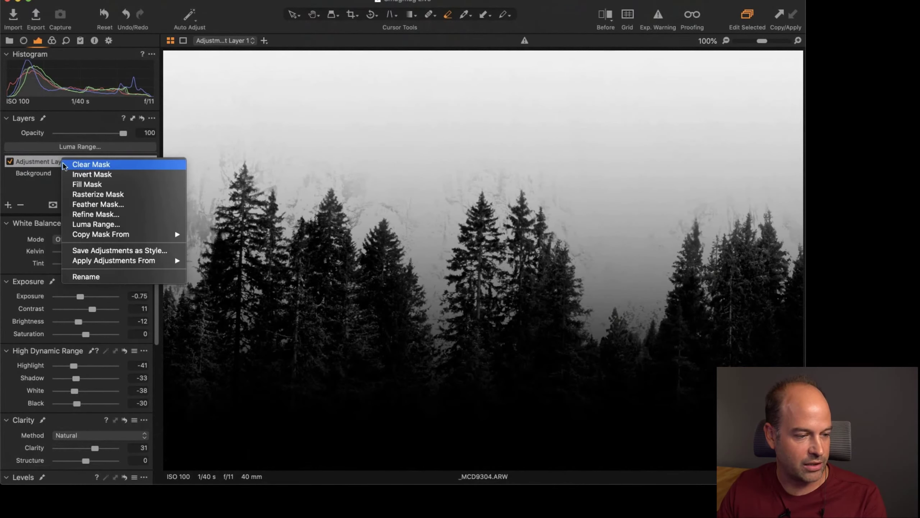
click(112, 195)
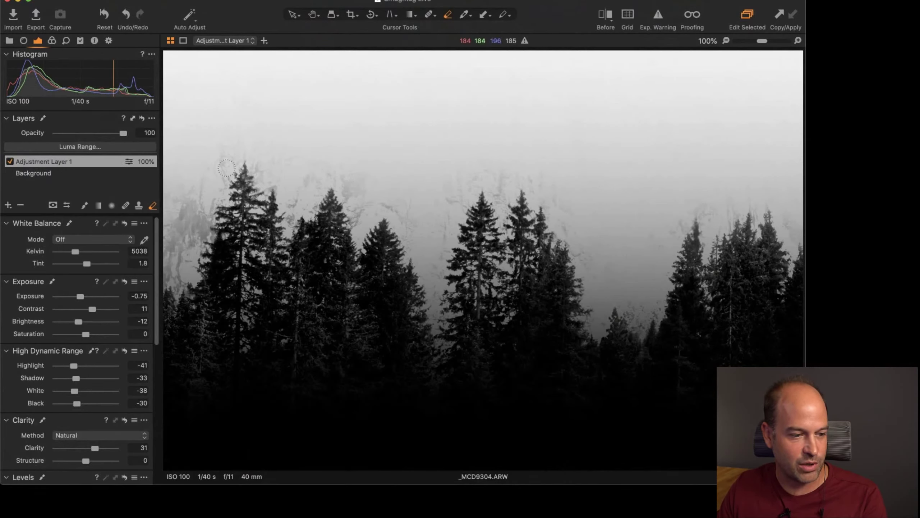
click(221, 147)
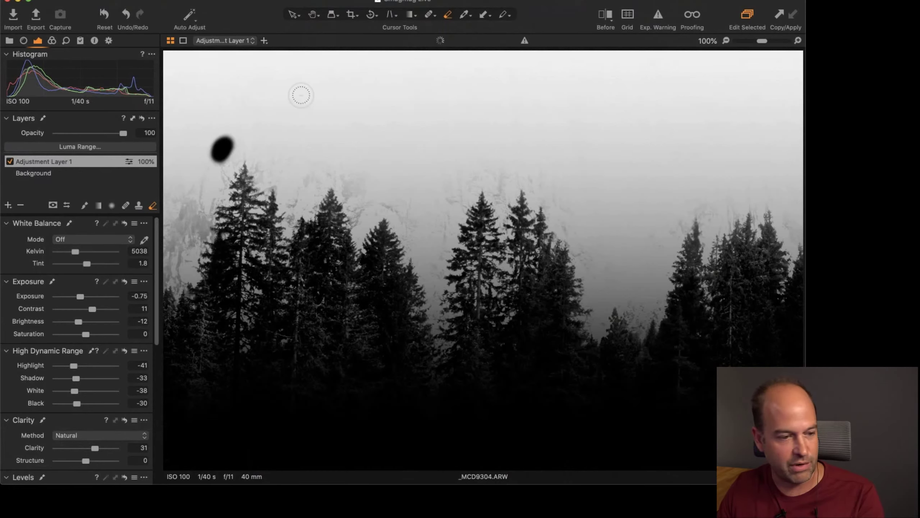
key(super+z)
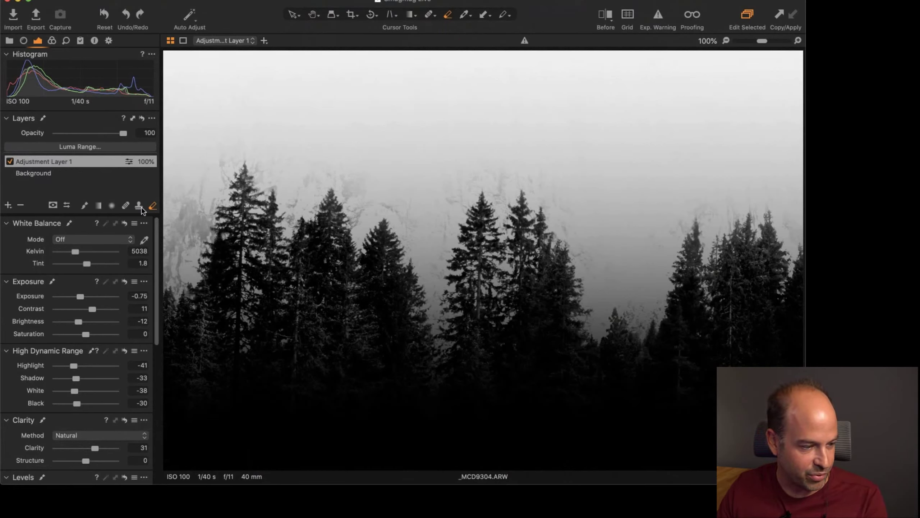
Try brushing a patch into the mask over the rock face beside the tall tree and undo the stroke.
click(84, 206)
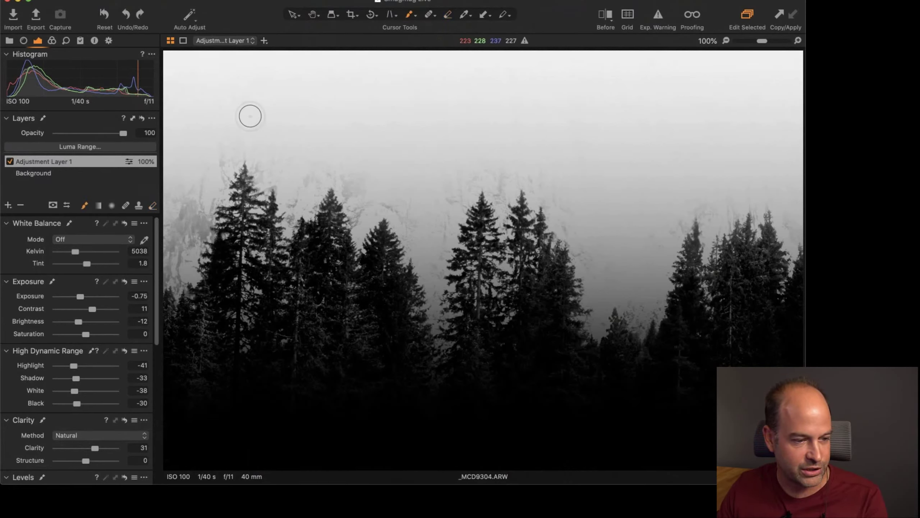
right_click(265, 139)
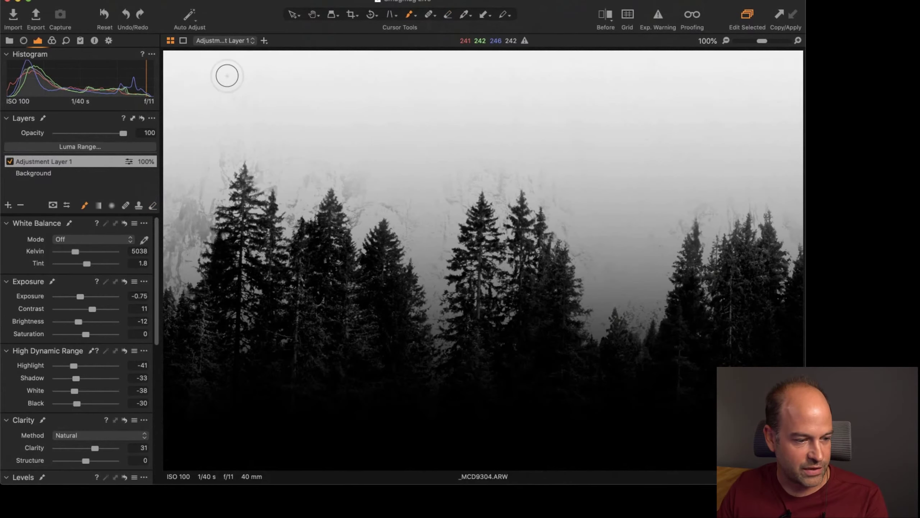
mouse_move(185, 191)
mouse_down()
mouse_move(179, 198)
mouse_move(168, 177)
mouse_move(203, 179)
mouse_move(180, 234)
mouse_up()
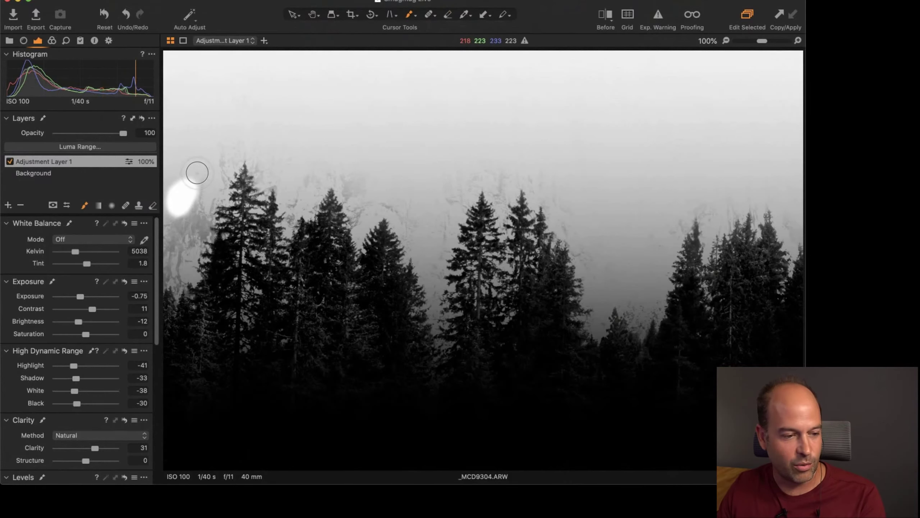
key(super+z)
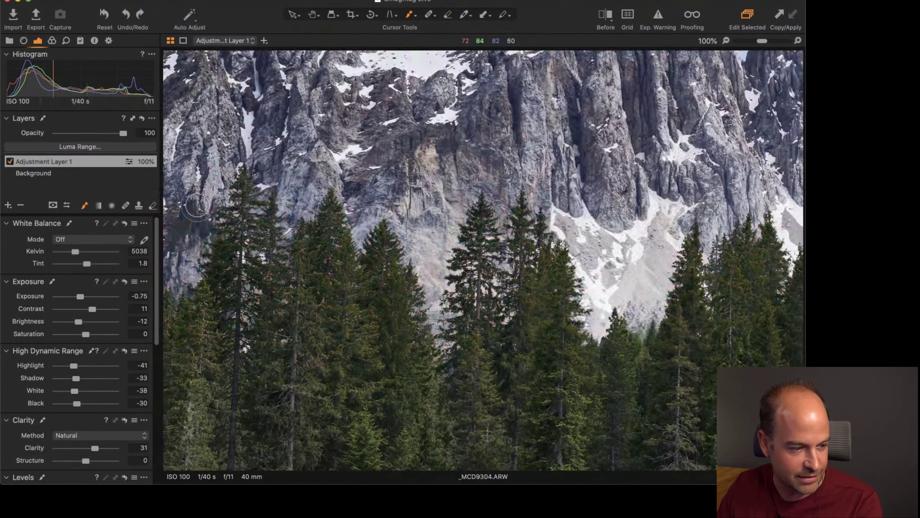
Compare the layer's mask as a red overlay and in grayscale with the plain photo, examining the treetops and mountain at 100%.
key(m)
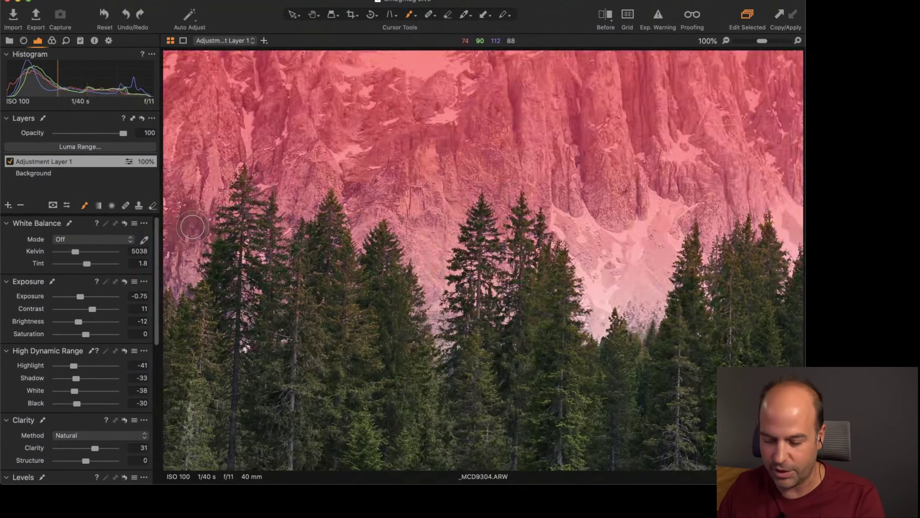
key(m)
key(alt+m)
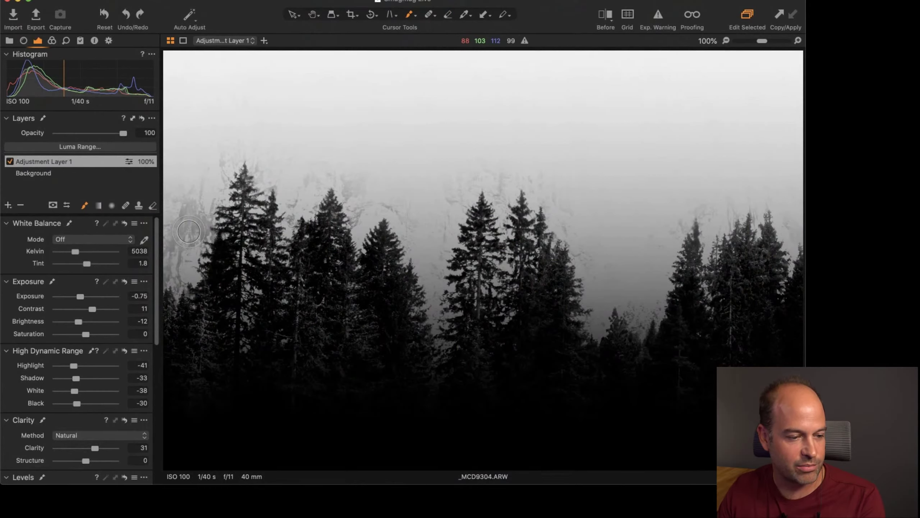
key(m)
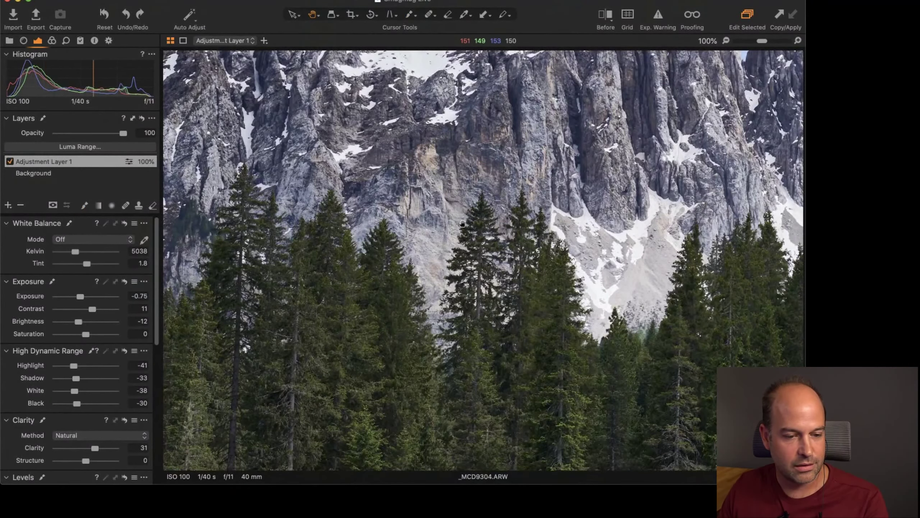
drag(277, 233, 614, 228)
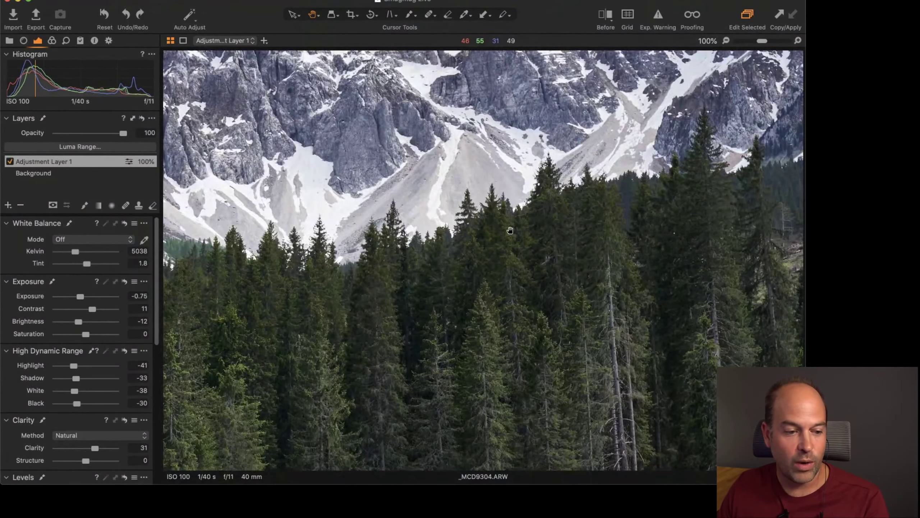
mouse_move(510, 231)
mouse_down()
mouse_move(573, 200)
mouse_move(232, 224)
mouse_move(197, 119)
mouse_up()
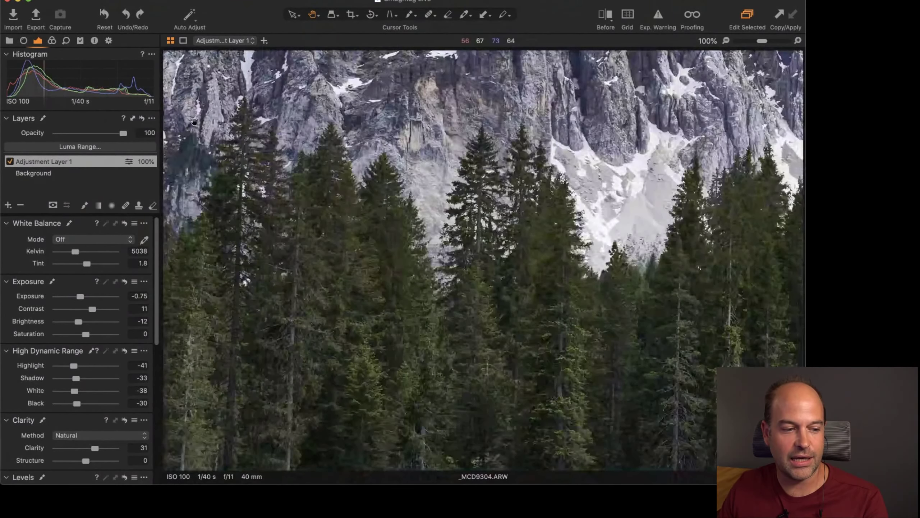
drag(225, 160, 246, 235)
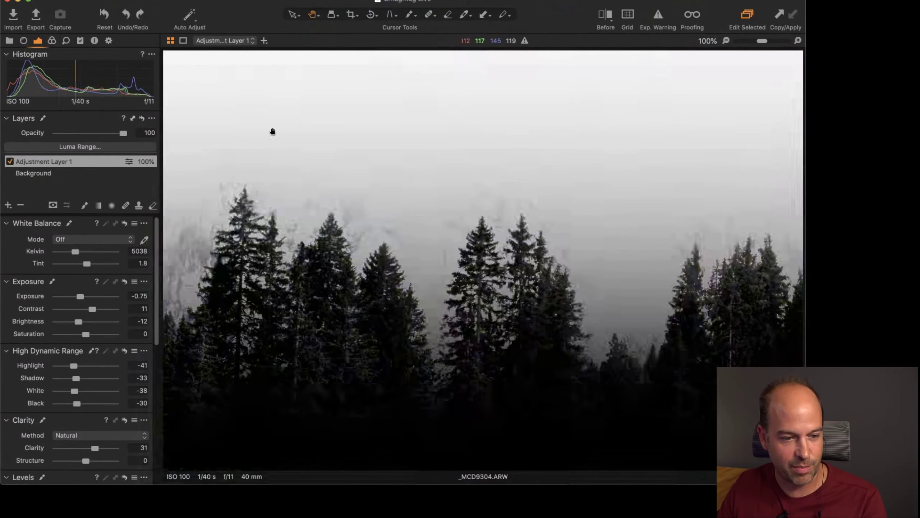
drag(273, 131, 440, 298)
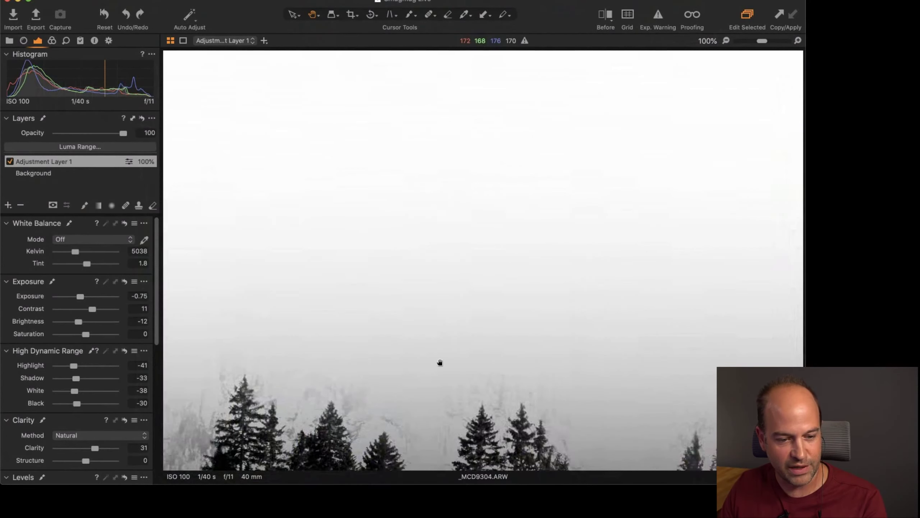
drag(440, 362, 479, 78)
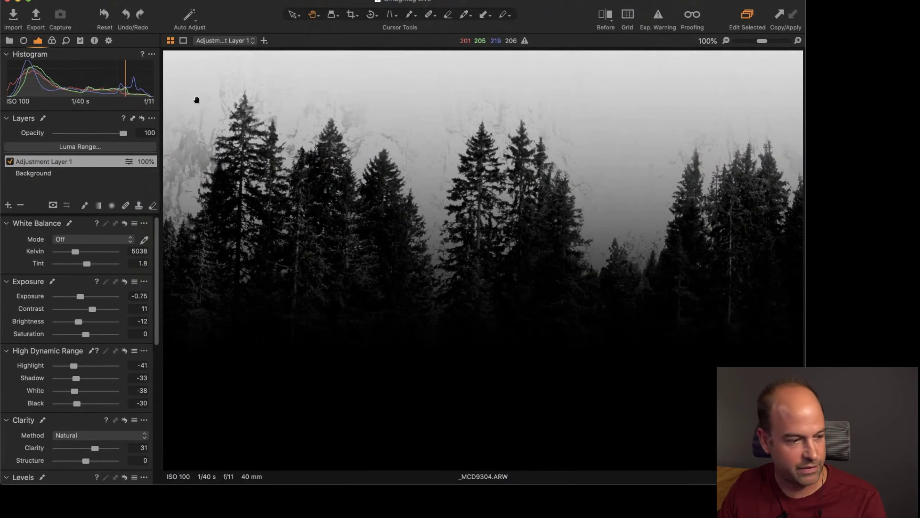
Try painting on the mask over the rock face beside the tall tree with a brush Flow of 8, undoing the stroke.
click(85, 206)
right_click(247, 119)
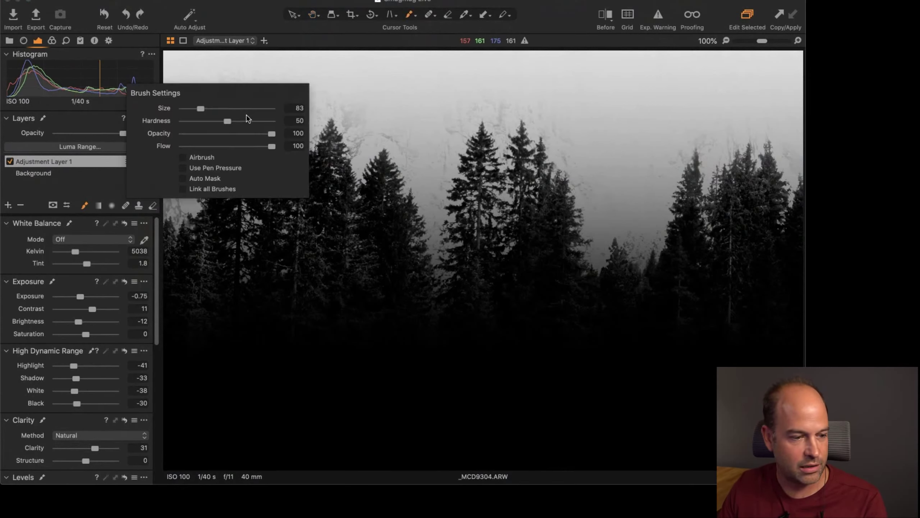
drag(215, 146, 188, 147)
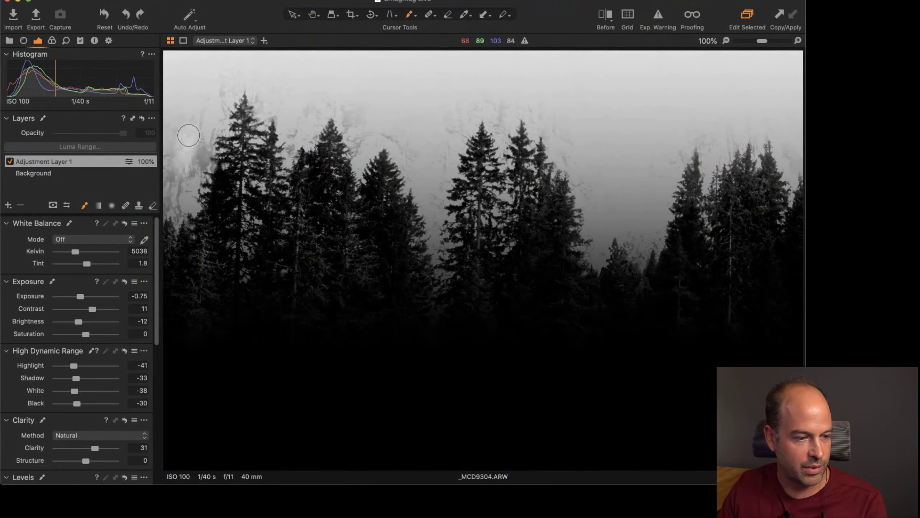
drag(188, 135, 183, 156)
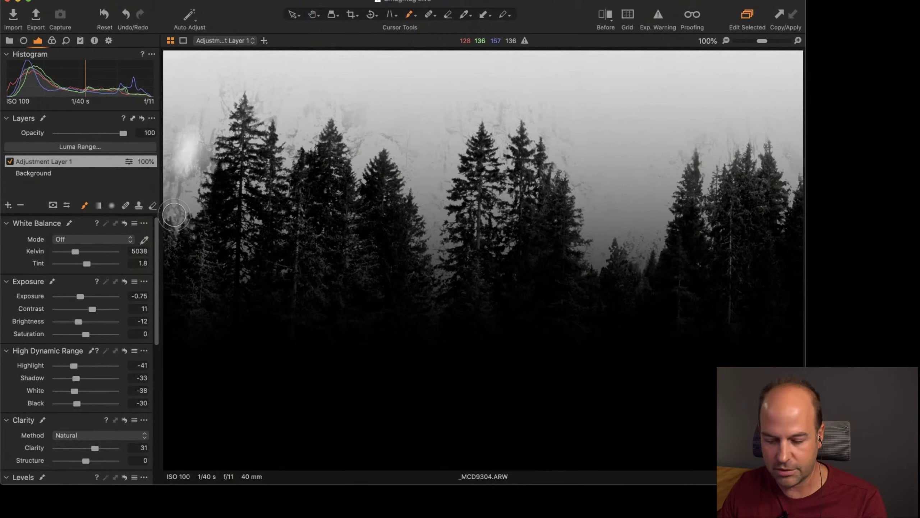
key(super+z)
Set the brush Flow to 2, softly paint the mask over the rock face beside the tall tree, and return to the full photo.
right_click(279, 194)
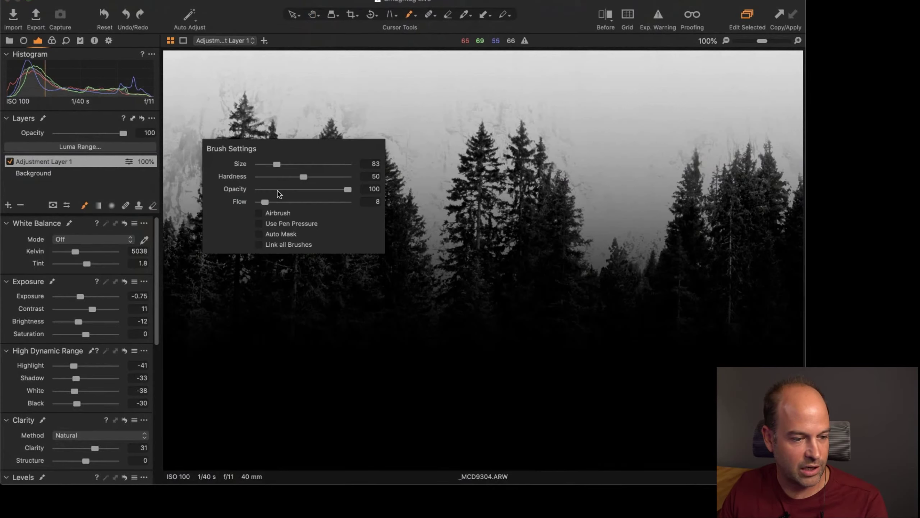
drag(265, 202, 259, 202)
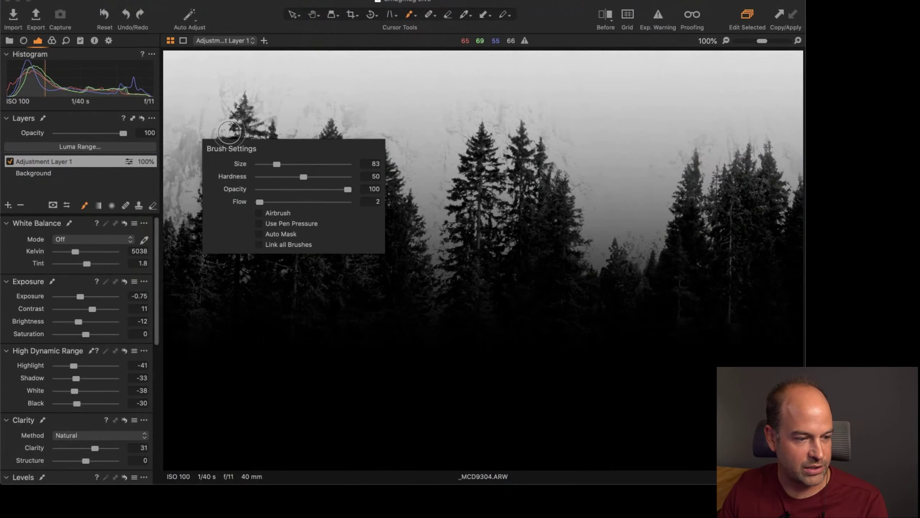
right_click(230, 133)
drag(212, 107, 215, 107)
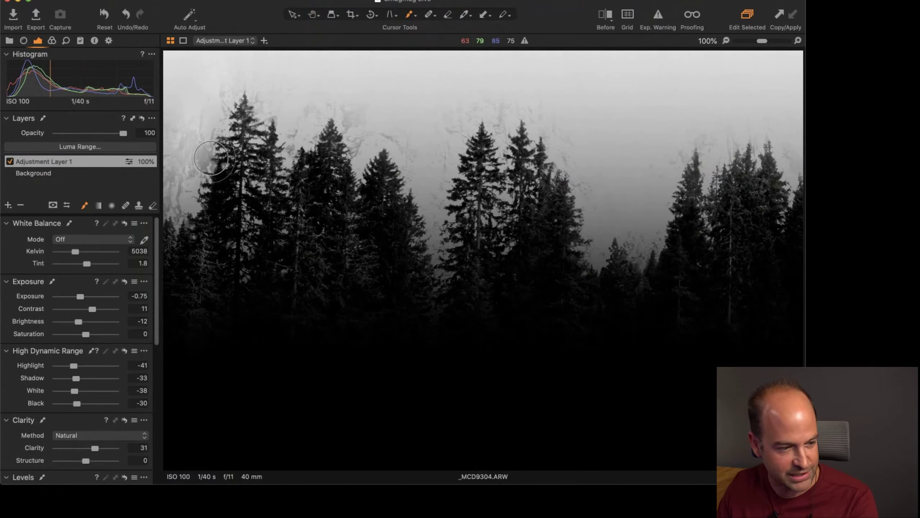
key(h)
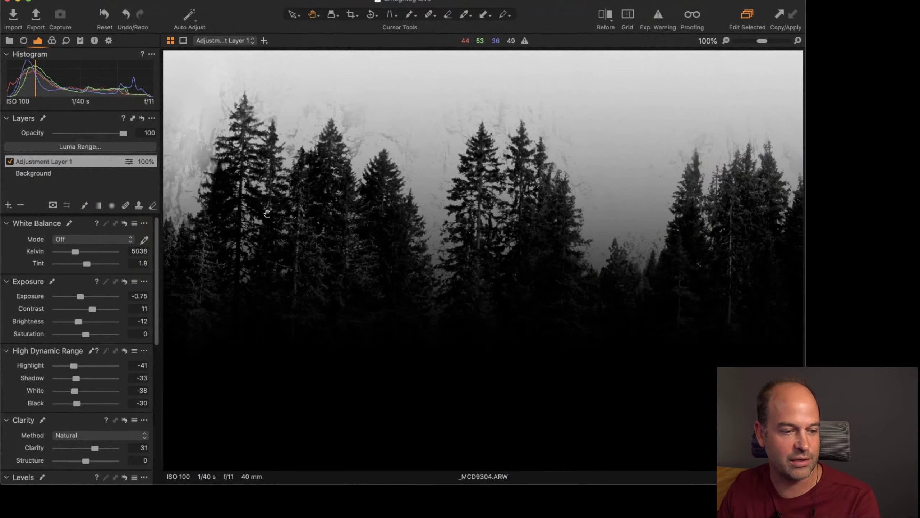
key(super+0)
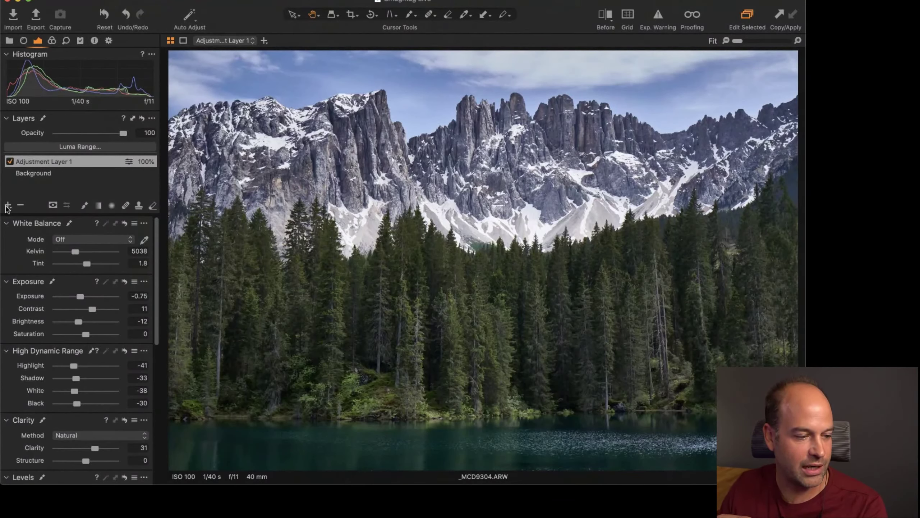
Draw a radial gradient mask on a new adjustment layer, reposition it over the forest and set the layer's Brightness to -17.
click(112, 205)
drag(382, 191, 514, 290)
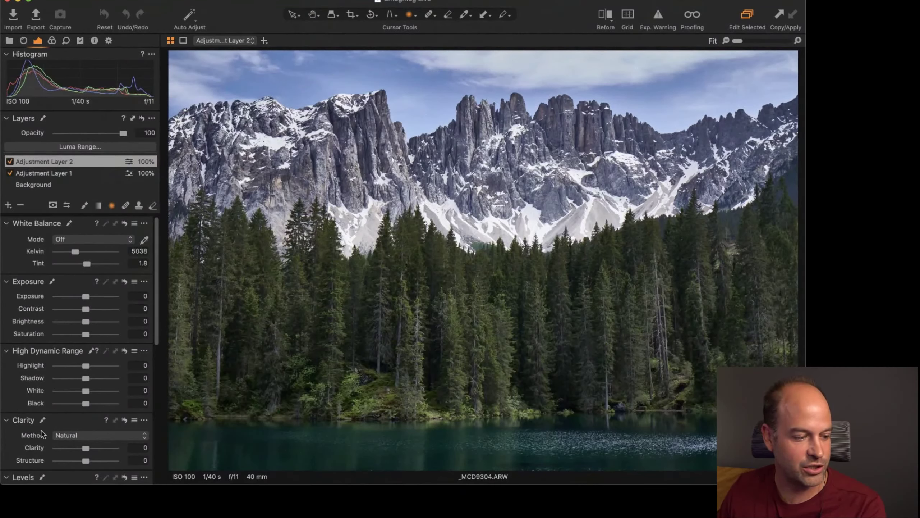
drag(85, 322, 79, 321)
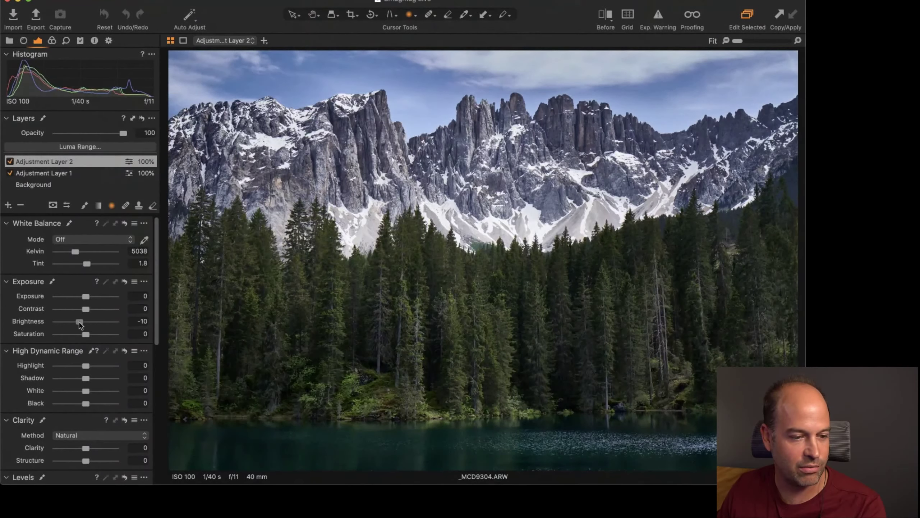
drag(359, 243, 395, 265)
drag(613, 295, 631, 298)
drag(514, 273, 536, 281)
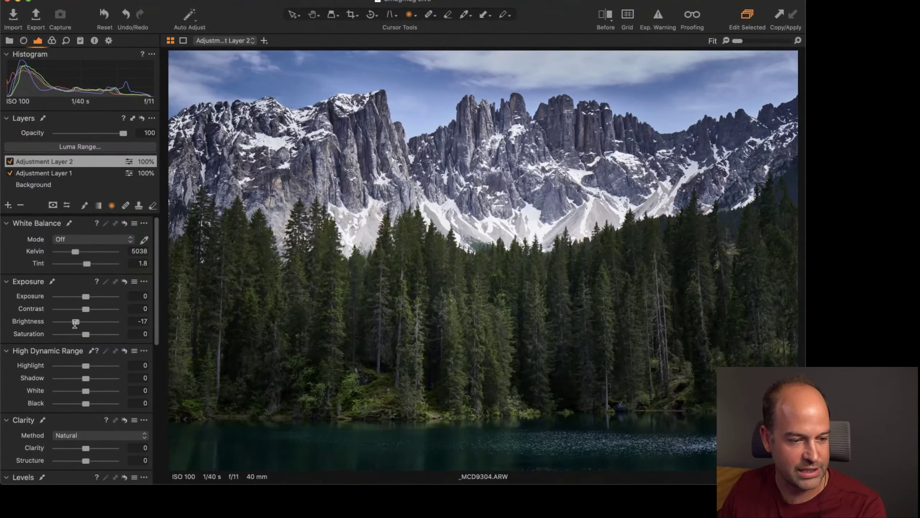
Keep Adjustment Layer 2's Brightness at -17, set Black to 25, and shift its radial mask slightly lower over the forest.
drag(75, 321, 76, 322)
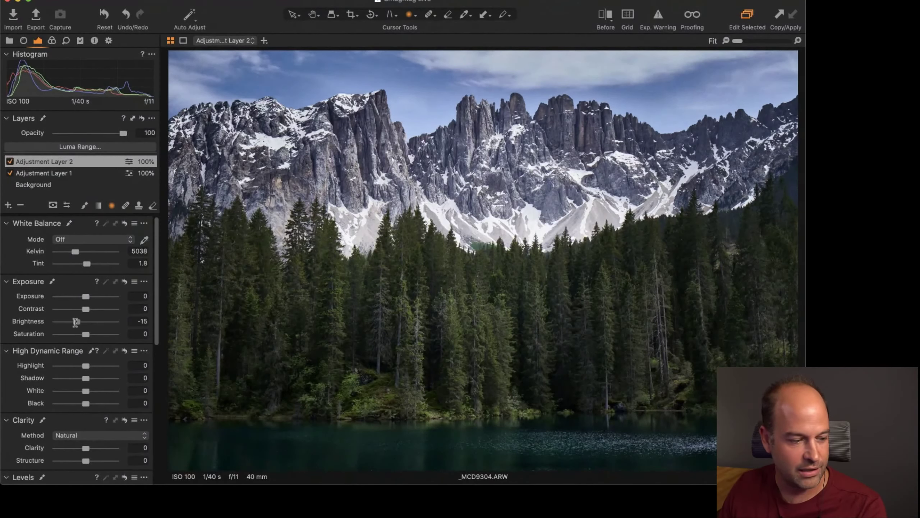
drag(90, 405, 93, 404)
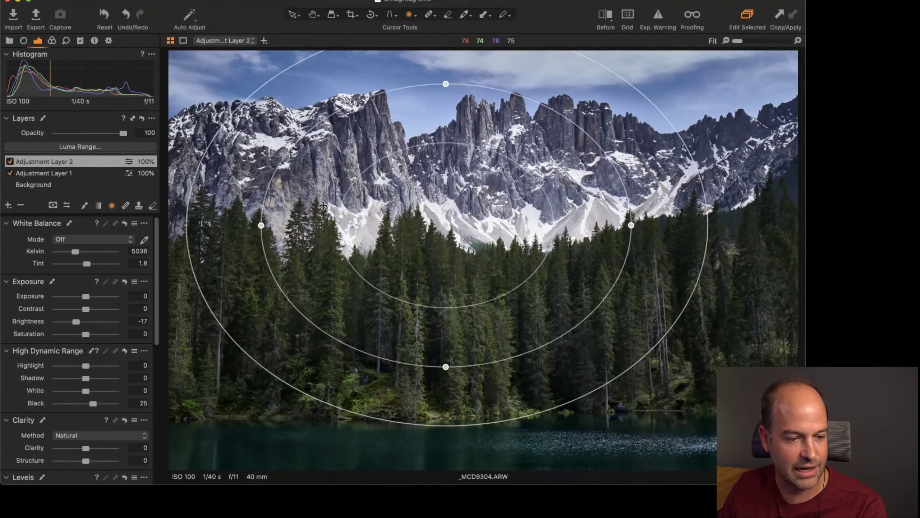
mouse_move(323, 206)
mouse_down()
mouse_move(372, 220)
mouse_move(343, 201)
mouse_move(334, 216)
mouse_up()
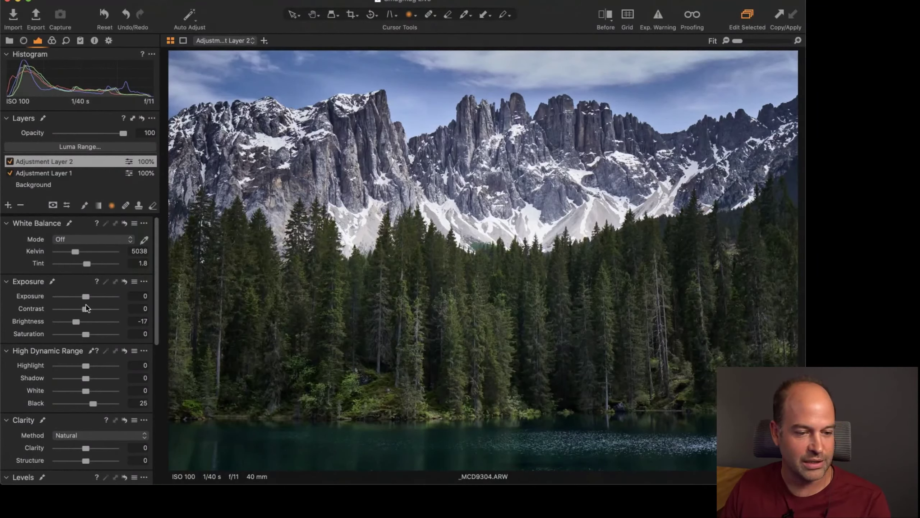
Review Adjustment Layer 2's mask commands and compare the photo with the adjustment layers switched off and on.
right_click(51, 161)
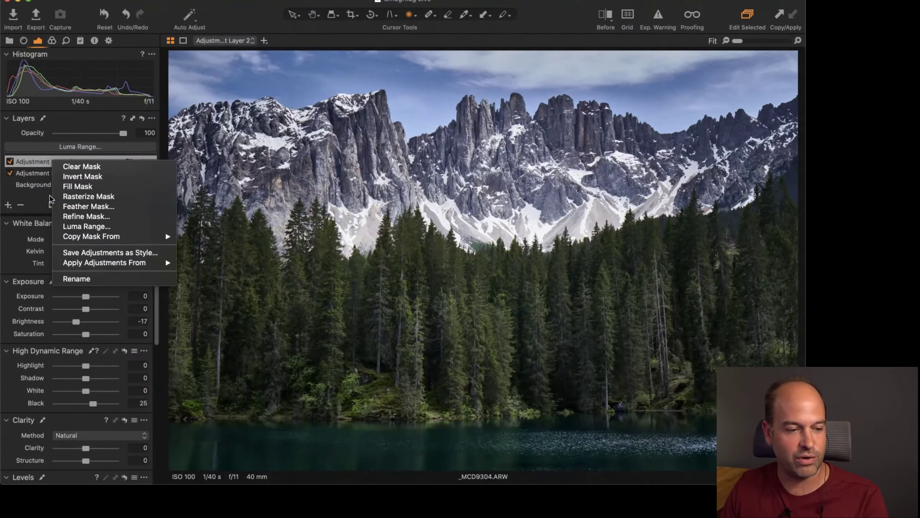
click(82, 167)
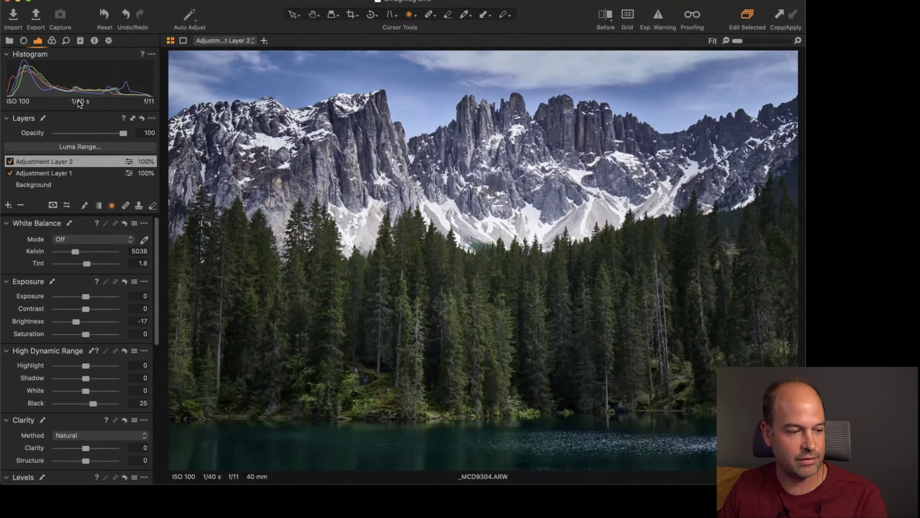
click(8, 166)
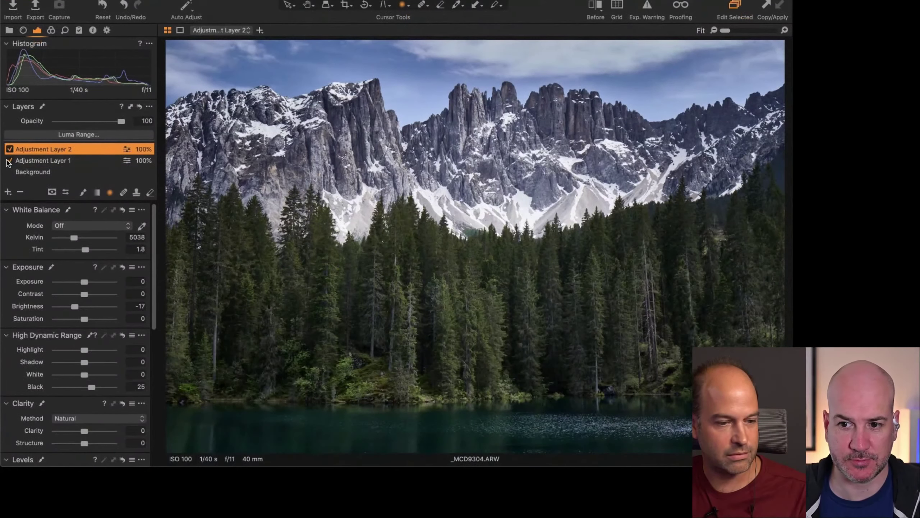
click(9, 149)
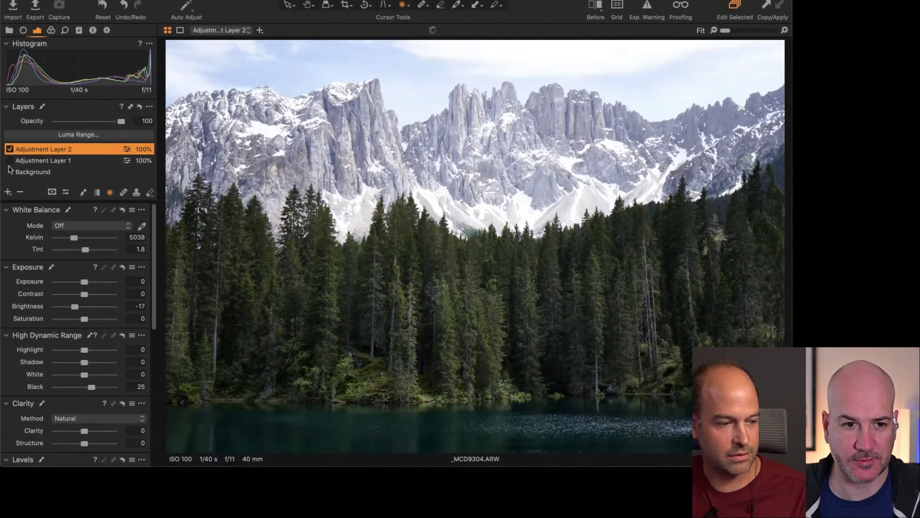
click(10, 149)
click(9, 149)
click(10, 149)
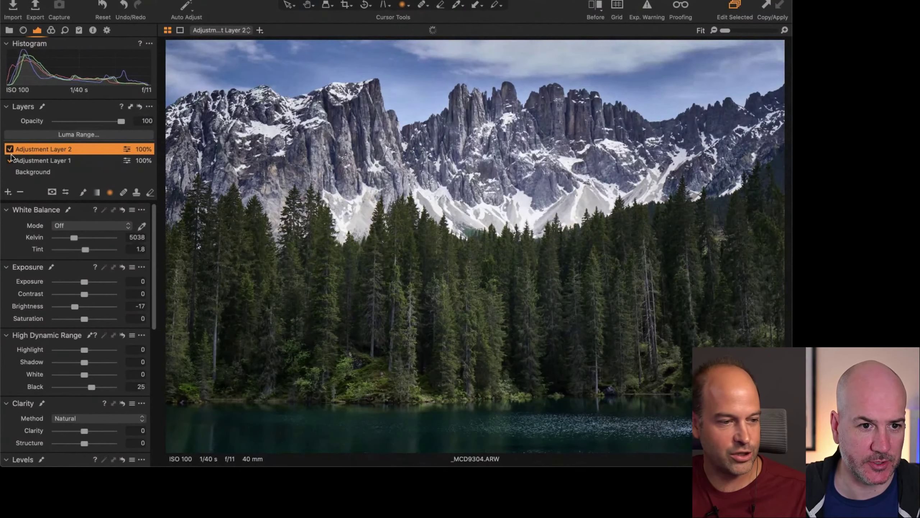
Open the process recipe settings, show the recipe's file options, and add a recipe named Example 1.
click(106, 30)
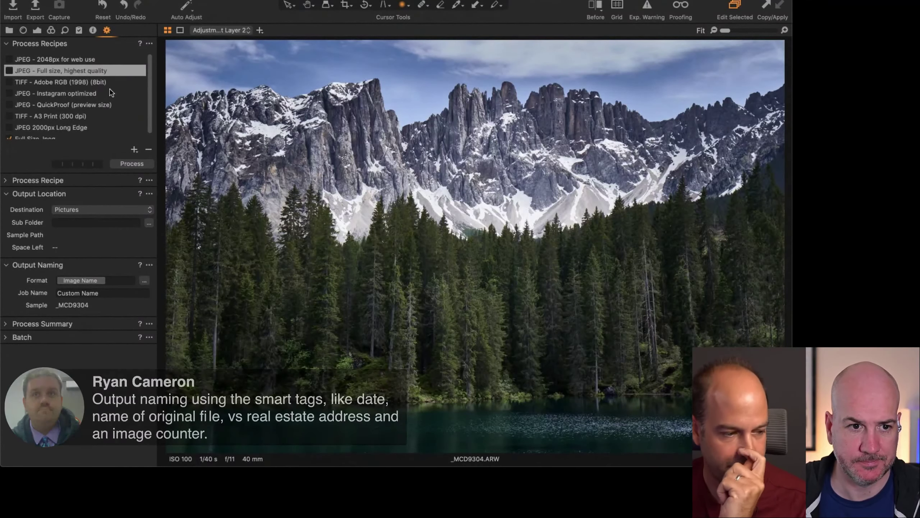
click(10, 181)
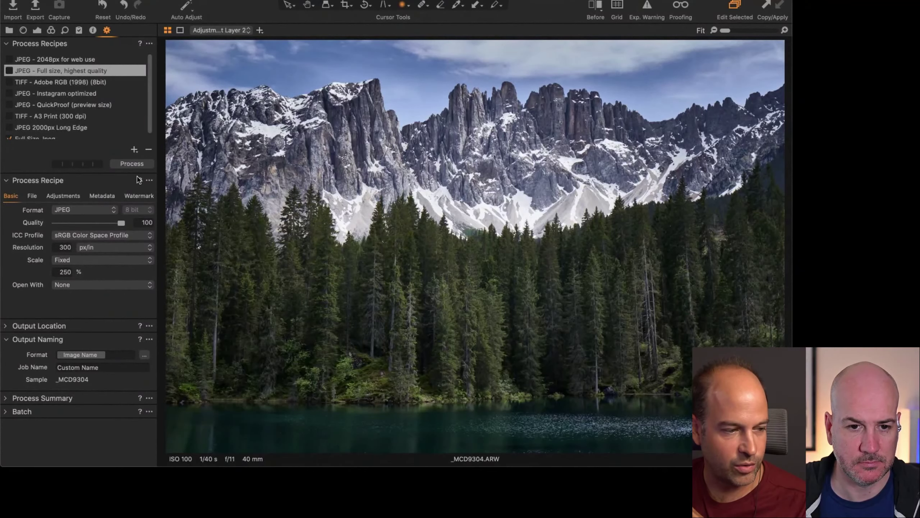
scroll(42, 97, down, 1)
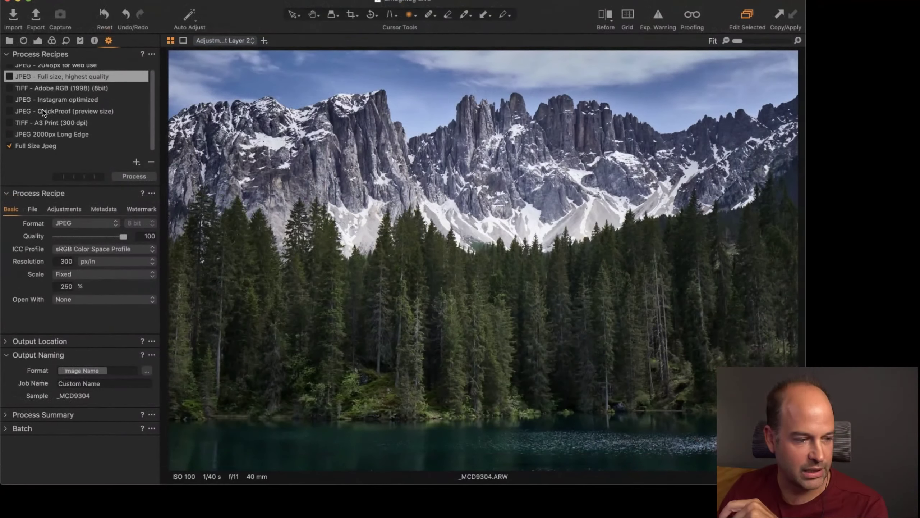
click(32, 210)
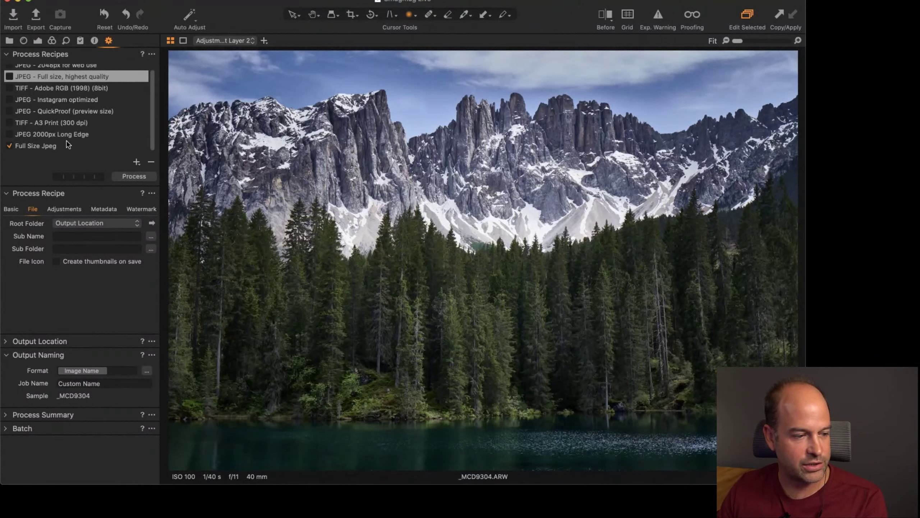
click(136, 162)
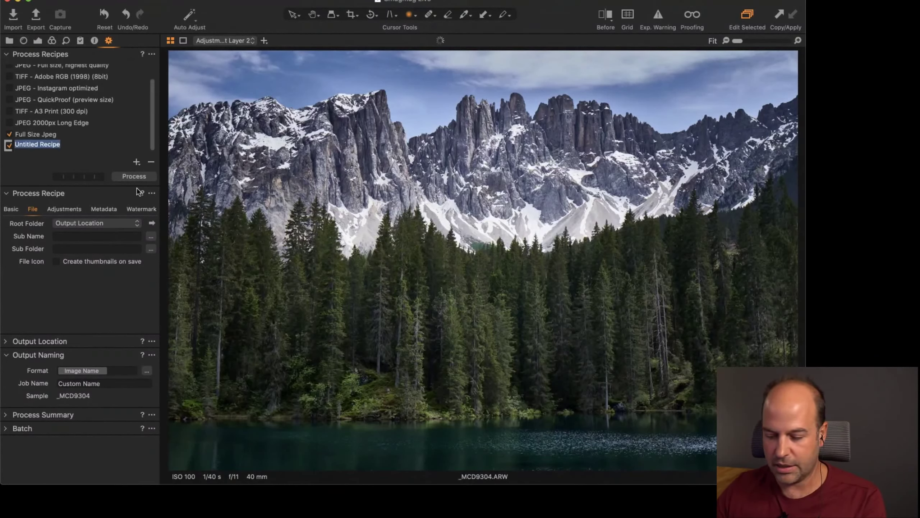
text(Example 1)
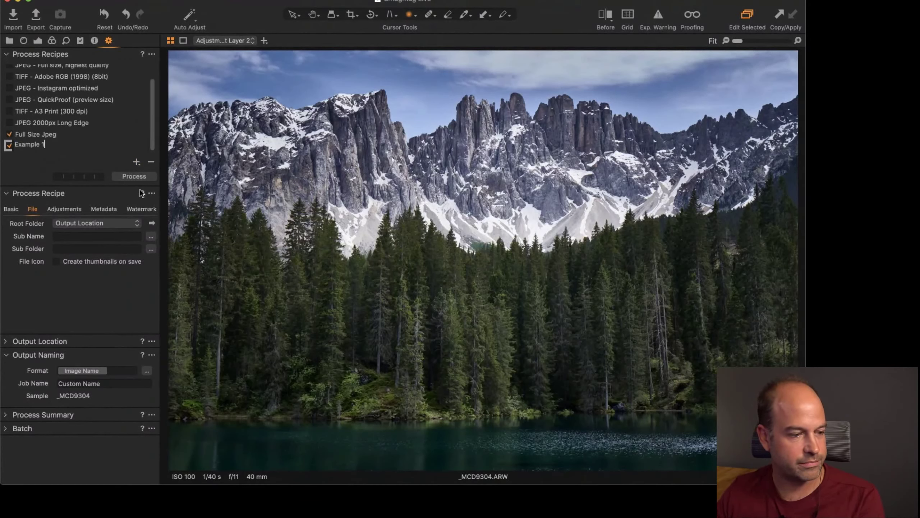
key(Return)
Set the Example 1 recipe's Sub Name to Real Estate and disable the Full Size Jpeg recipe.
click(71, 236)
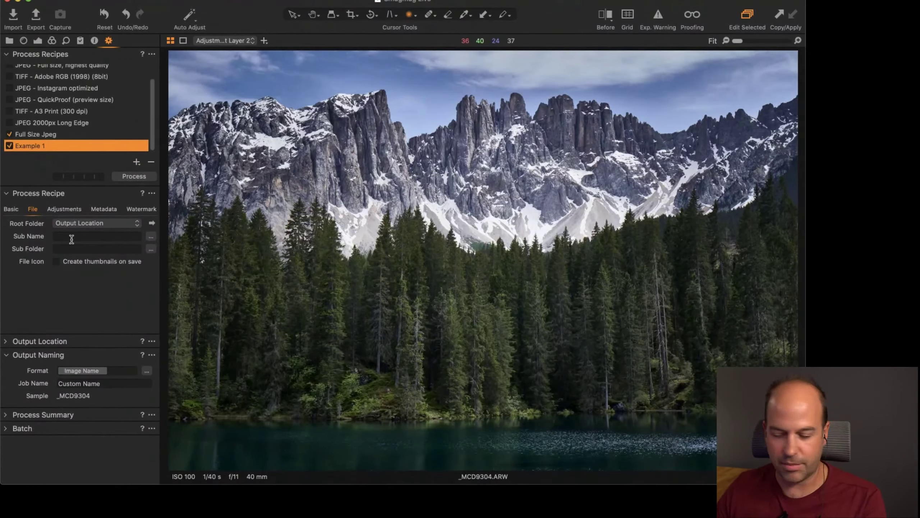
text(Real )
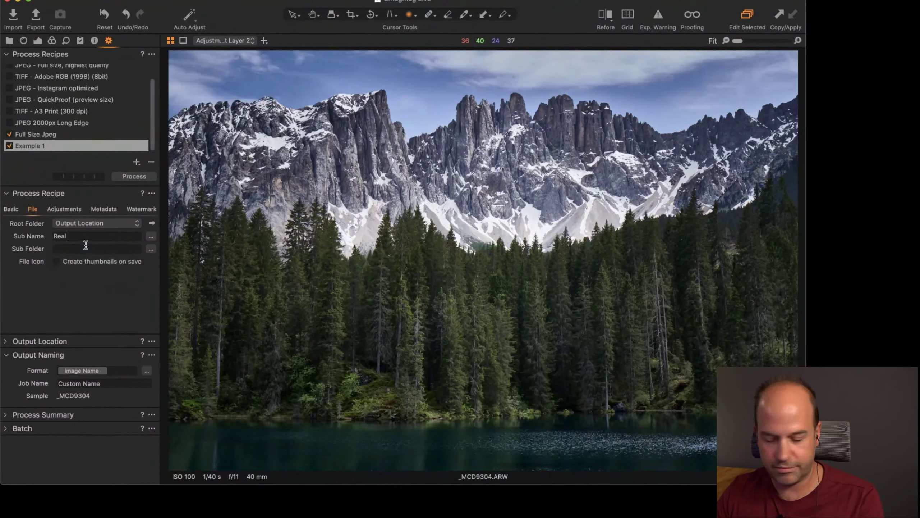
text(Estate)
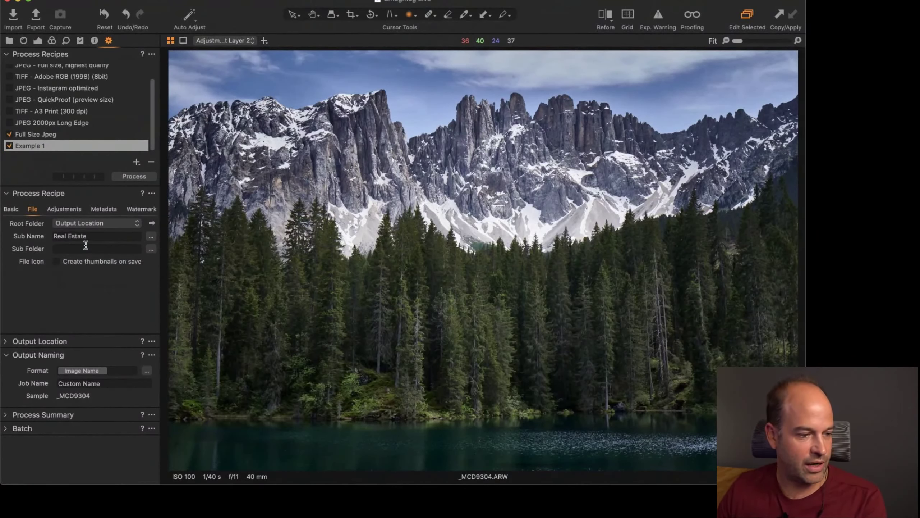
click(134, 146)
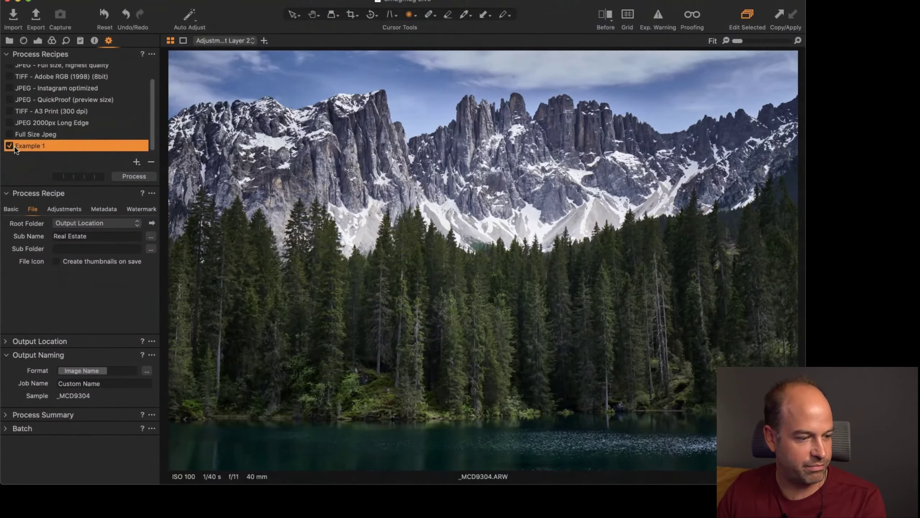
Add another process recipe named Example 2 with the Sub Name Personal.
click(136, 162)
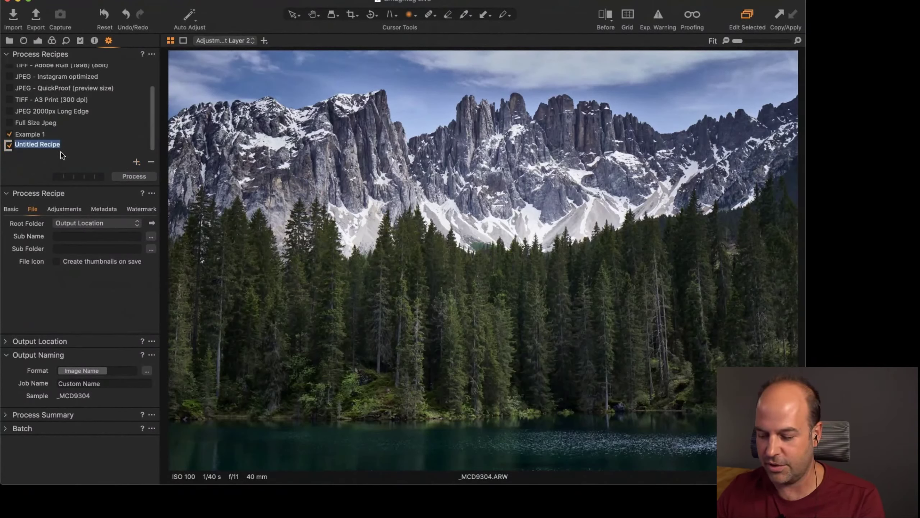
text(Example 2)
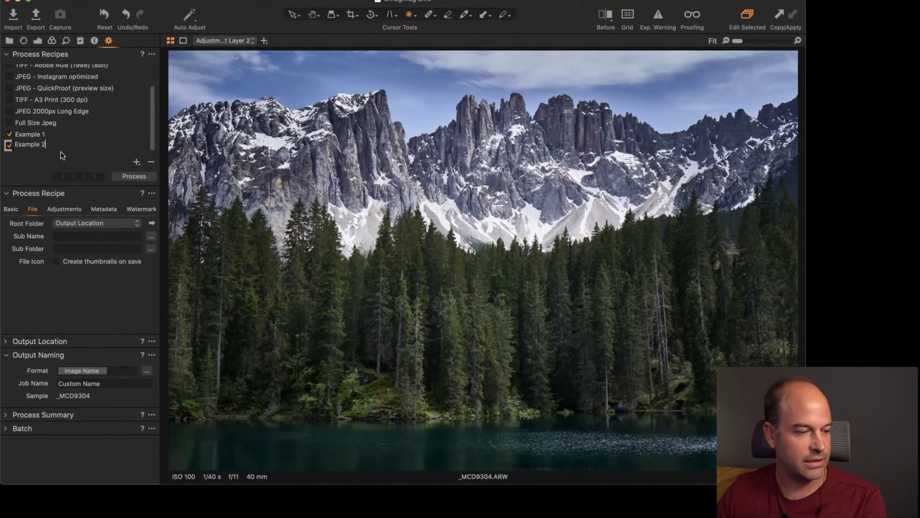
click(67, 236)
text(Personal)
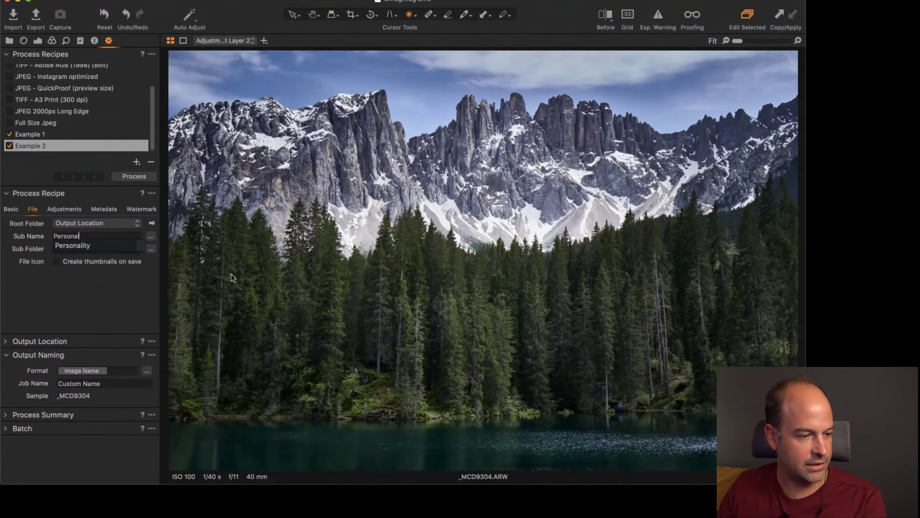
key(Escape)
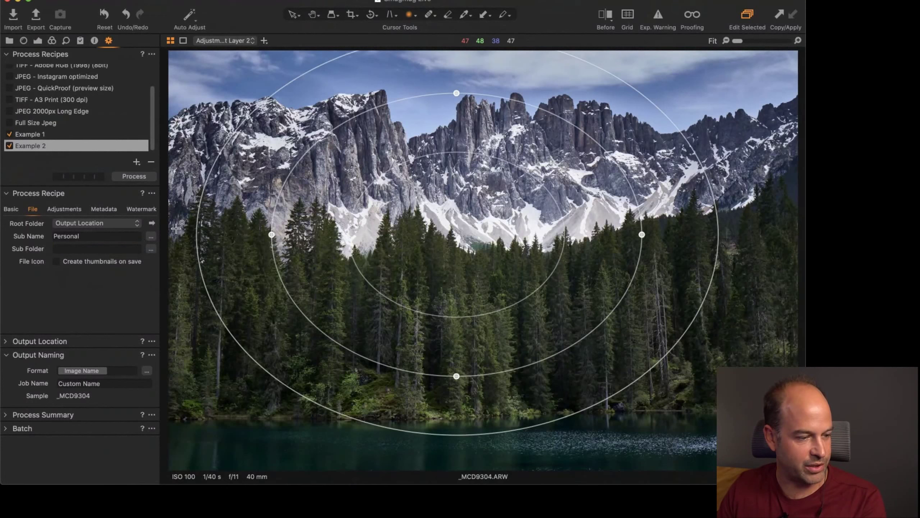
click(38, 134)
click(48, 146)
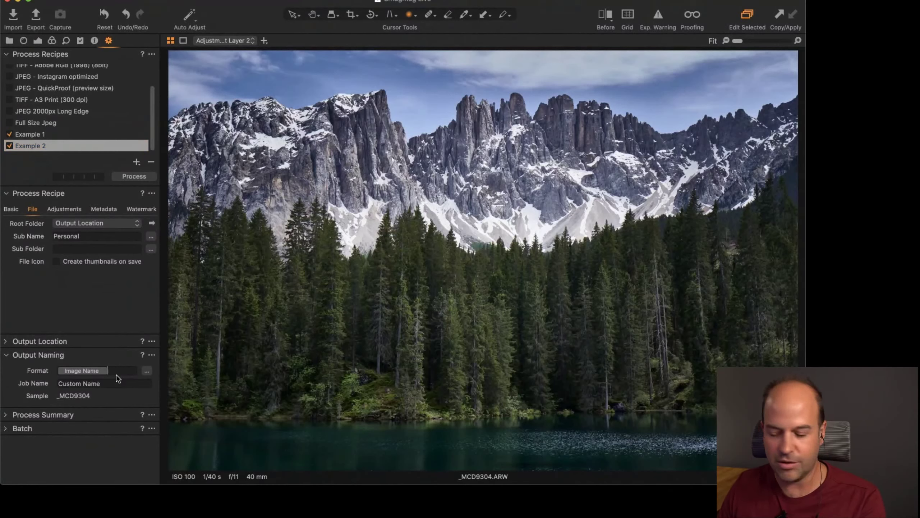
Append the Sub Name token after Image Name in the output naming format, separated by an underscore.
text(su)
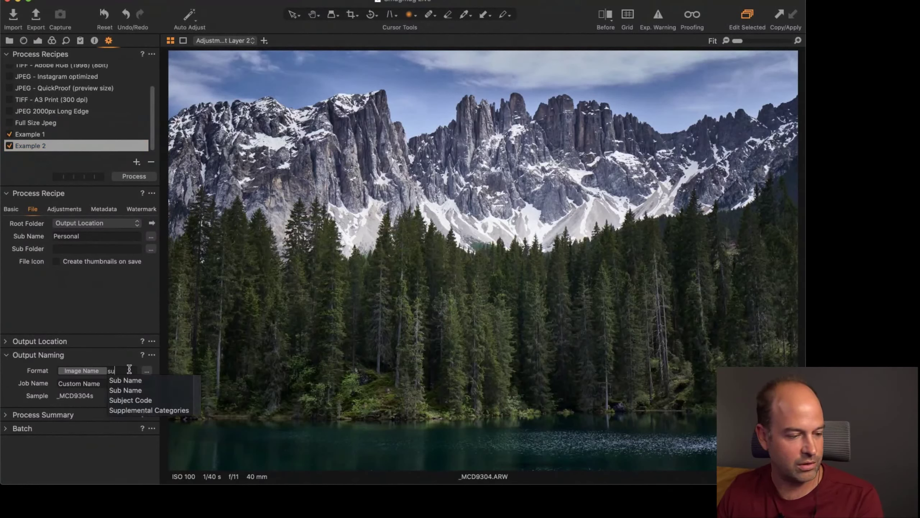
text(b)
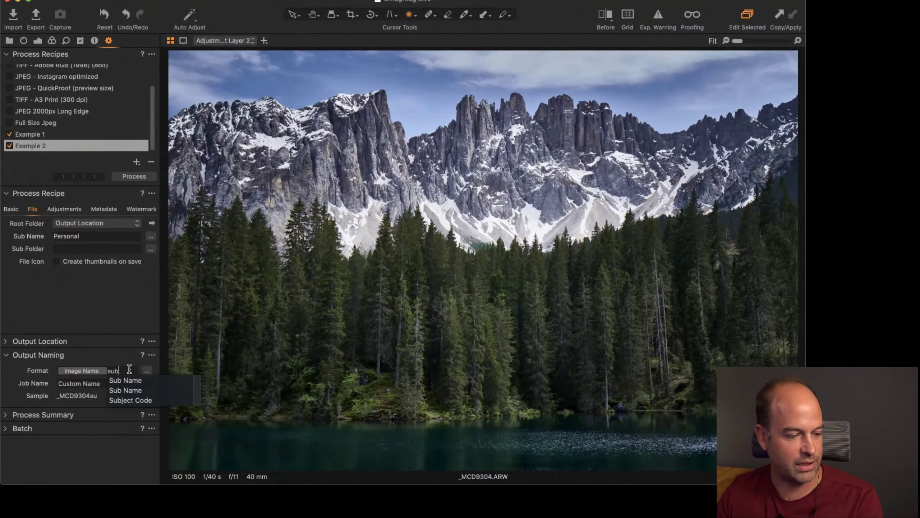
key(BackSpace)
key(BackSpace)
key(BackSpace)
text(sub)
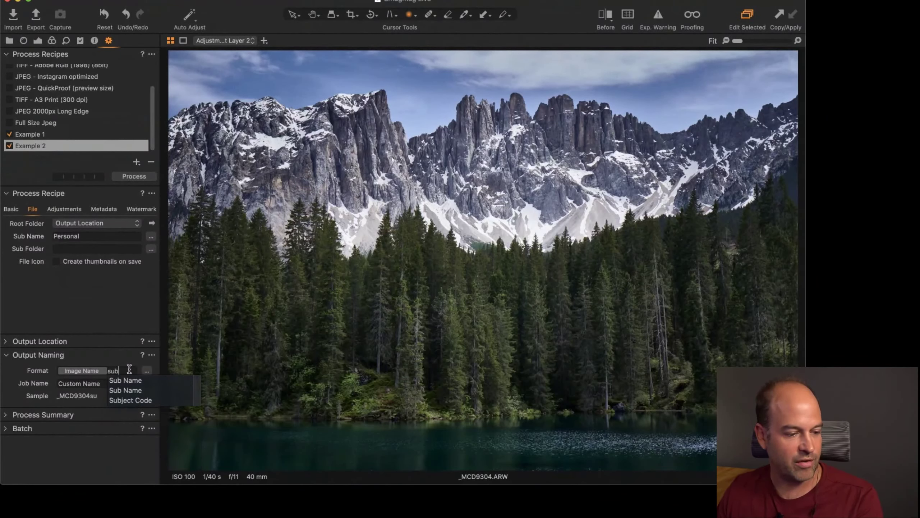
key(Down)
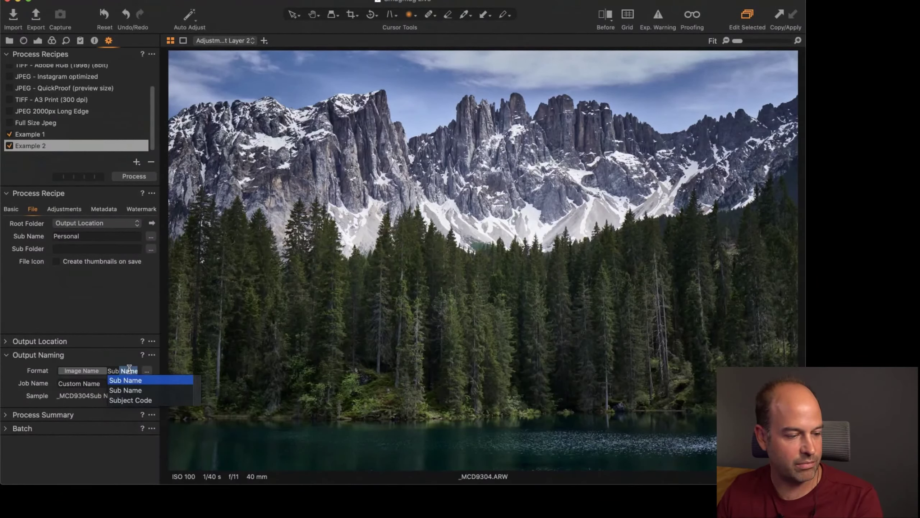
key(Return)
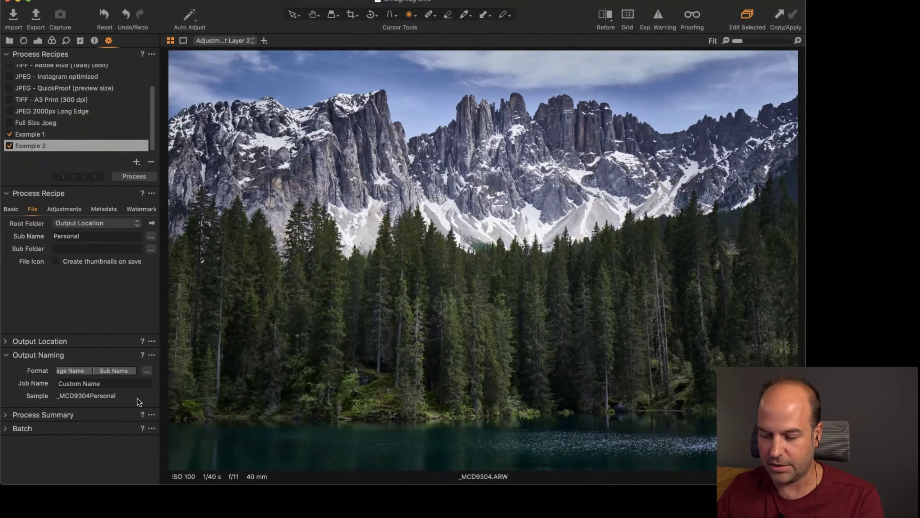
text(_)
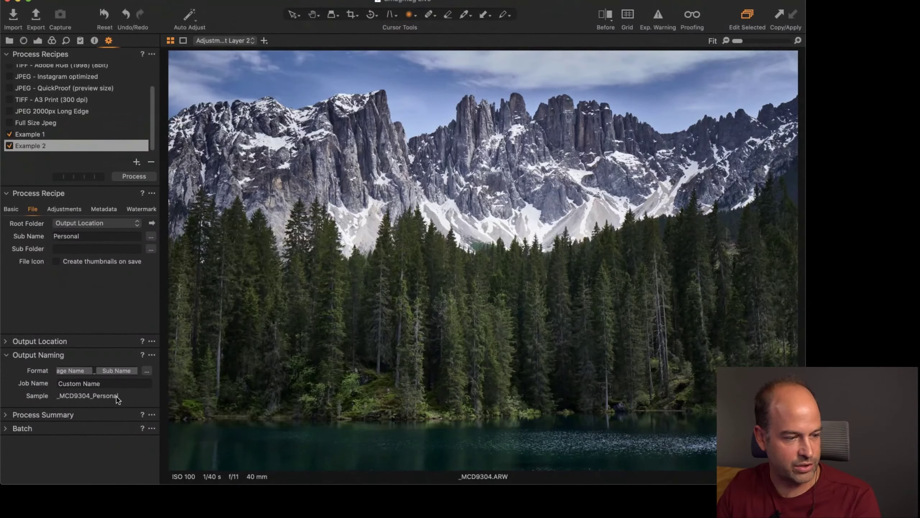
Compare the sample file names of the Example 1 and Example 2 recipes and examine the available Naming Format tokens without changing them.
click(42, 137)
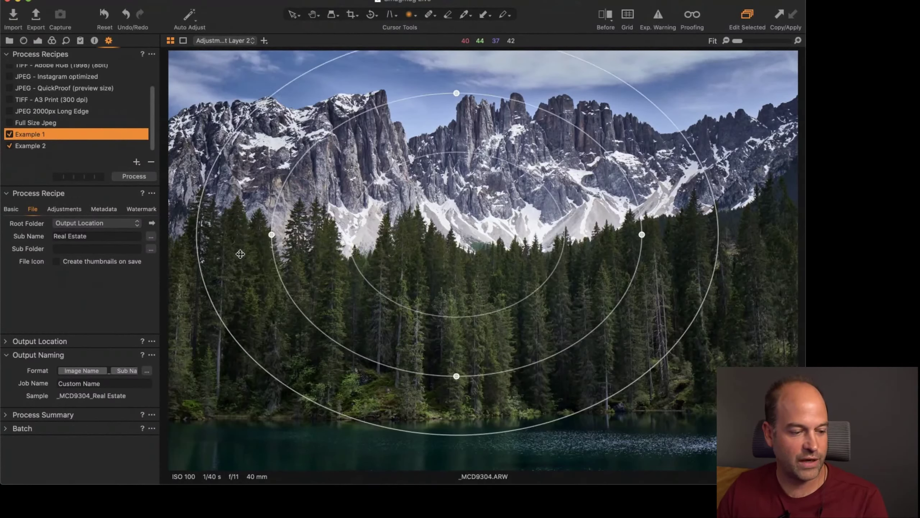
click(152, 355)
click(155, 367)
click(147, 371)
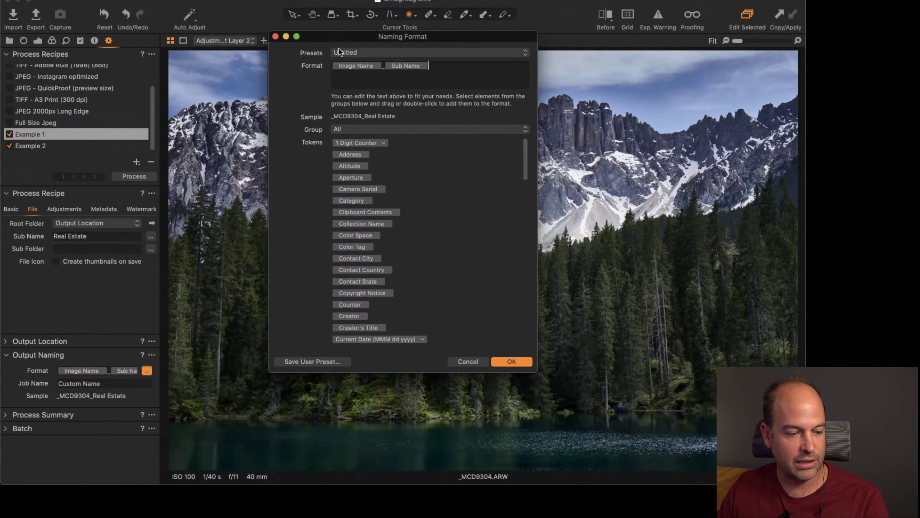
click(453, 361)
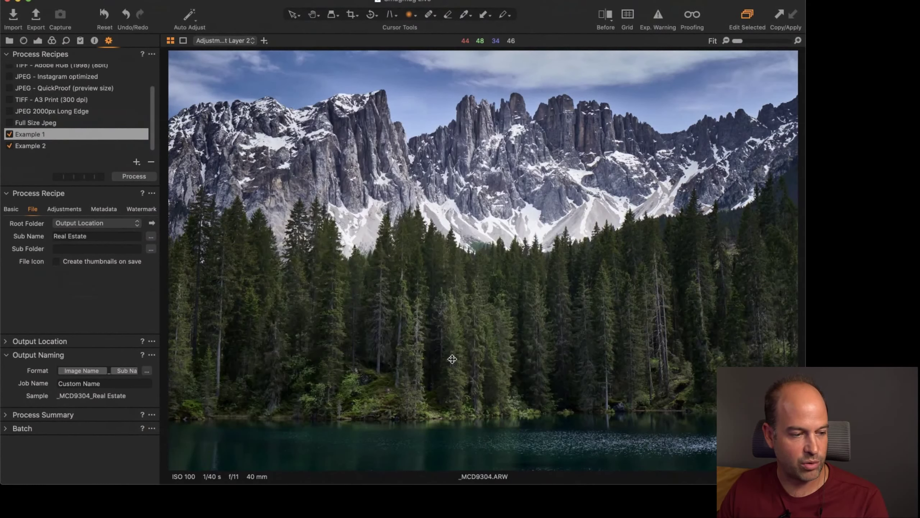
click(45, 144)
click(42, 138)
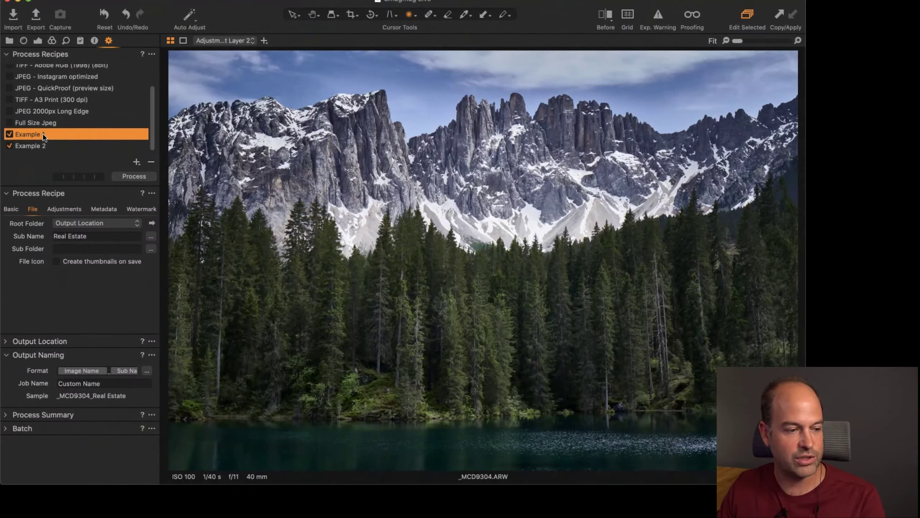
click(35, 146)
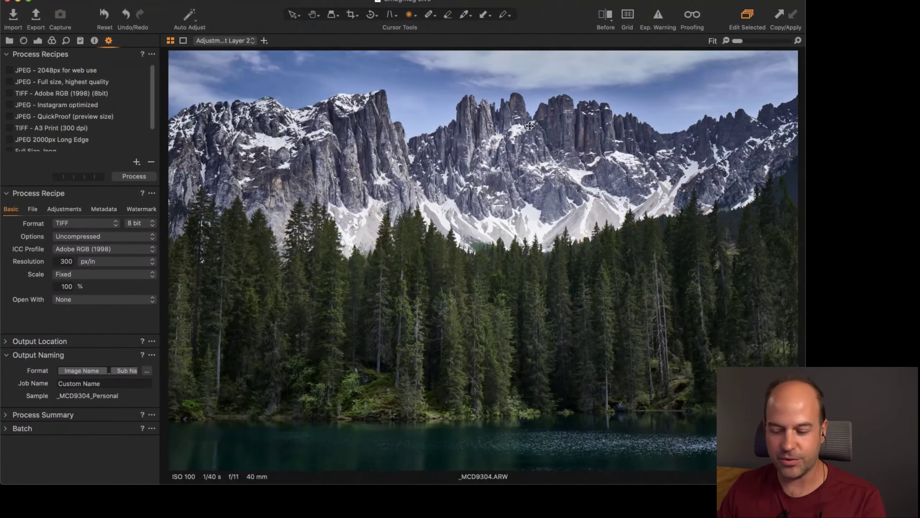
mouse_move(417, 163)
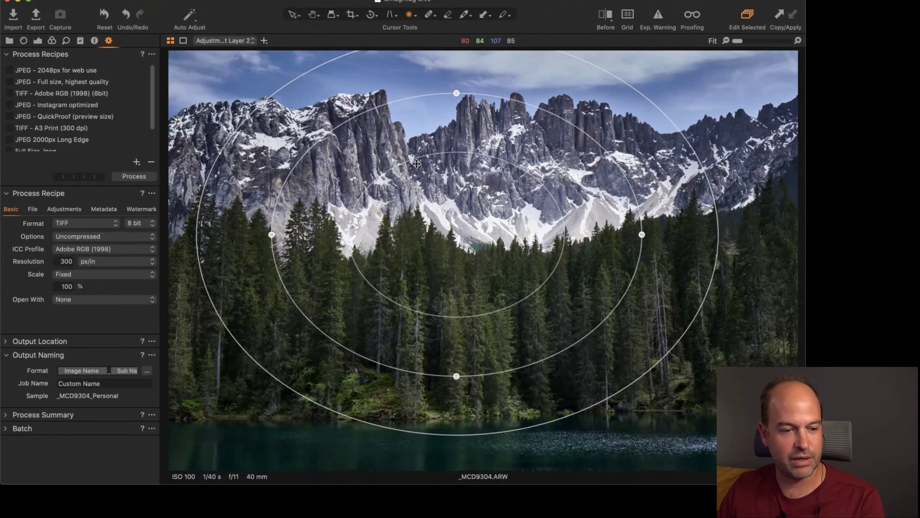
Open the export settings for the seven selected images and examine the available file formats, leaving TIFF selected.
key(super+alt+v)
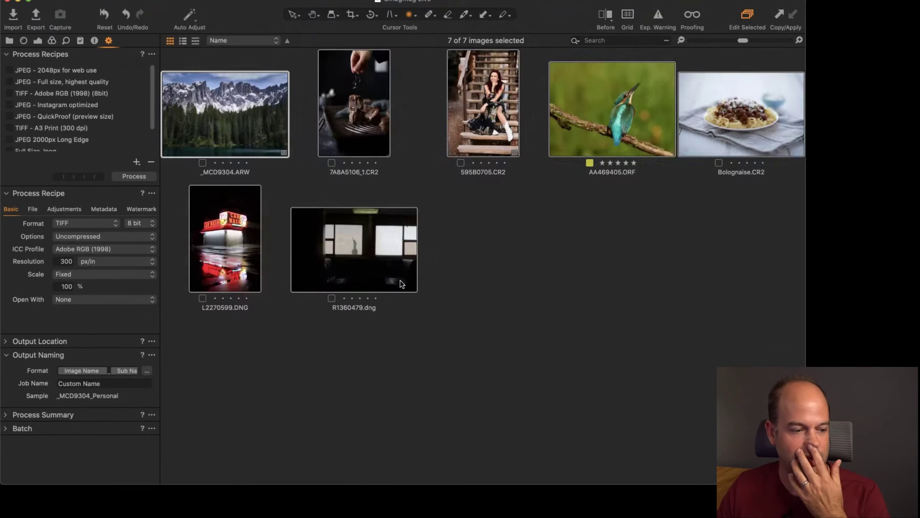
click(37, 18)
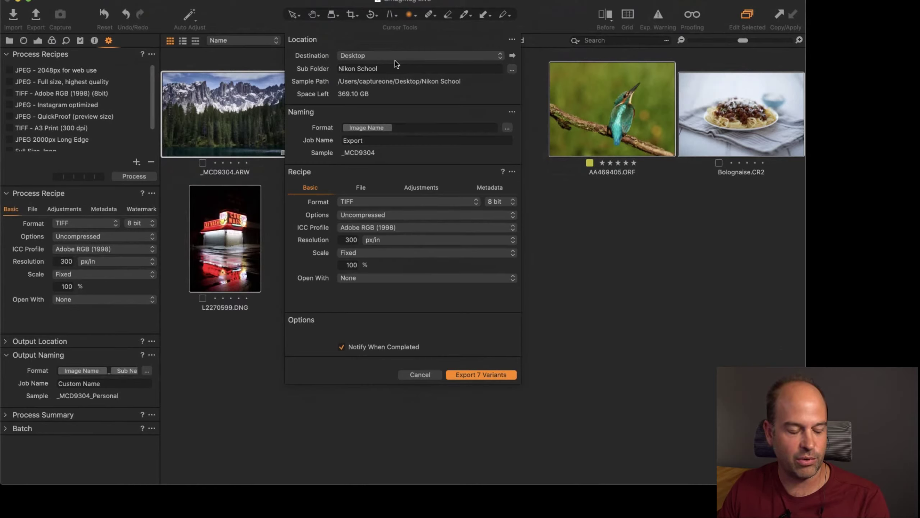
click(366, 202)
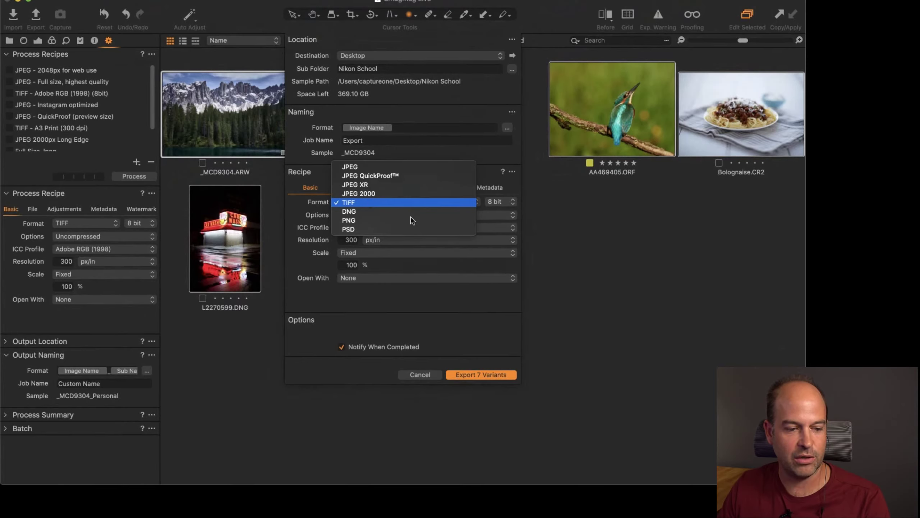
key(Escape)
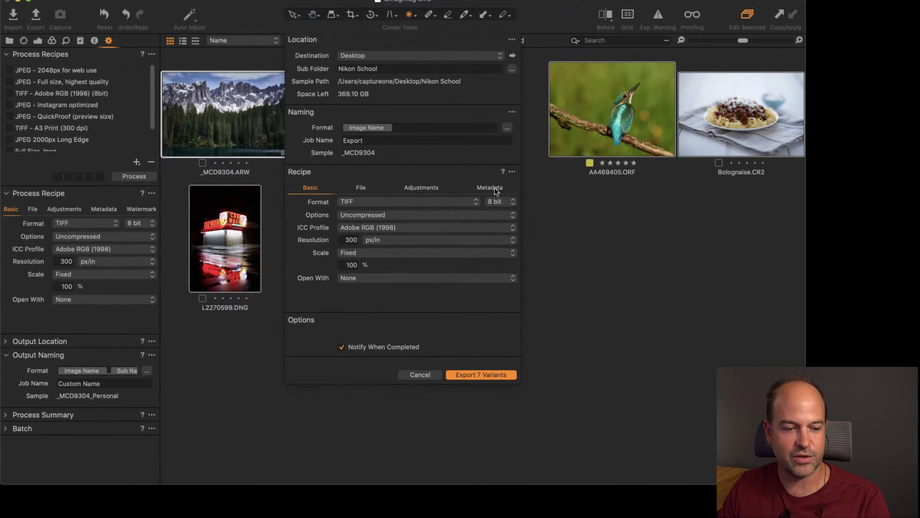
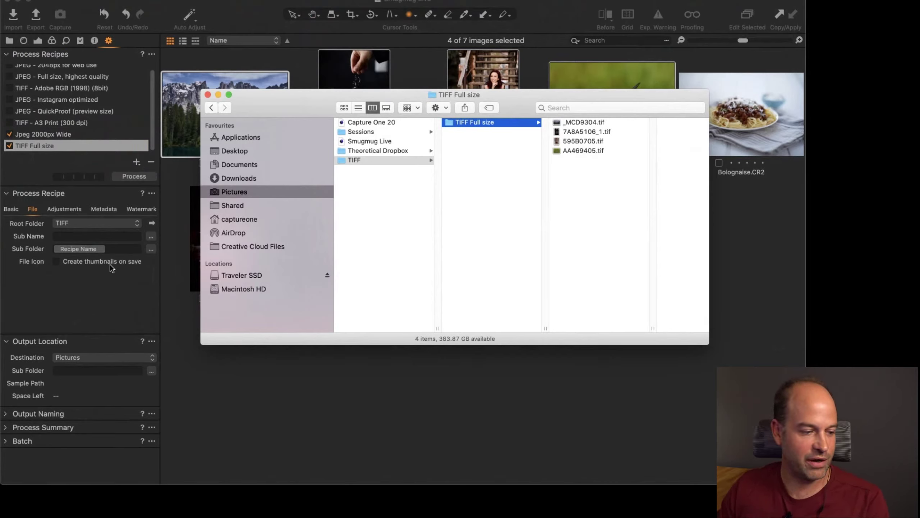
Examine the tokens available for the TIFF Full size recipe's Sub Folder without changing its format.
click(109, 290)
click(151, 249)
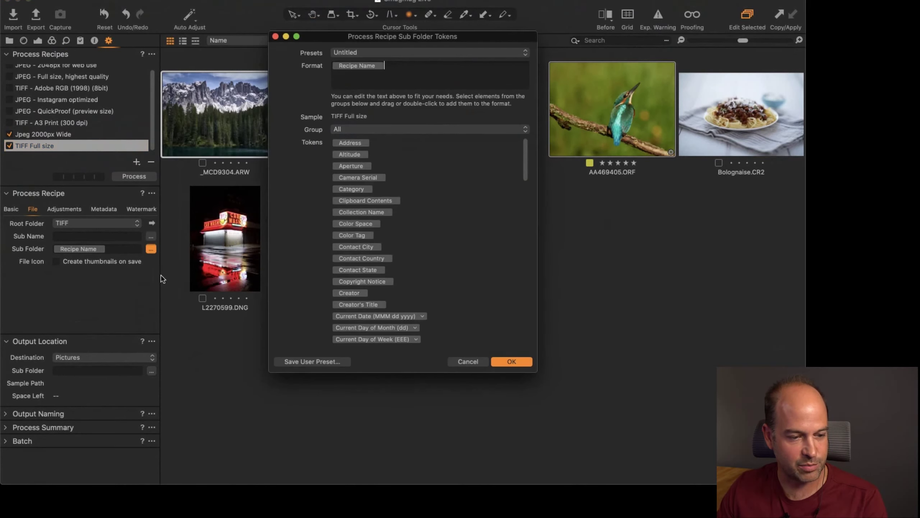
drag(526, 144, 515, 233)
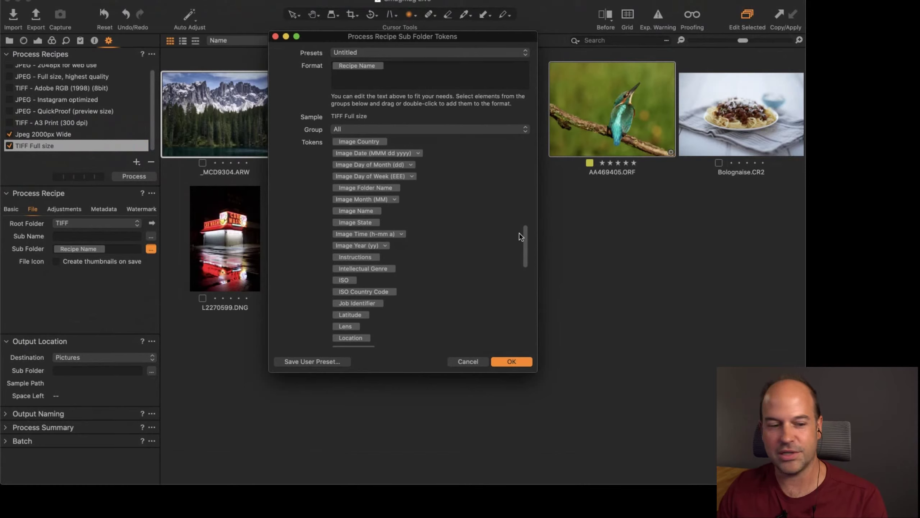
click(464, 360)
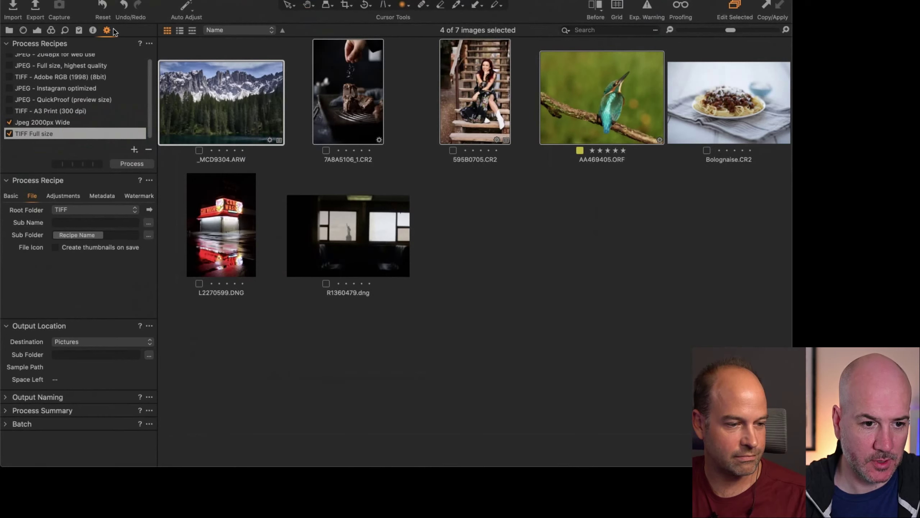
View the car wash photo L2270599.DNG up close and examine the camera details in its metadata.
click(37, 30)
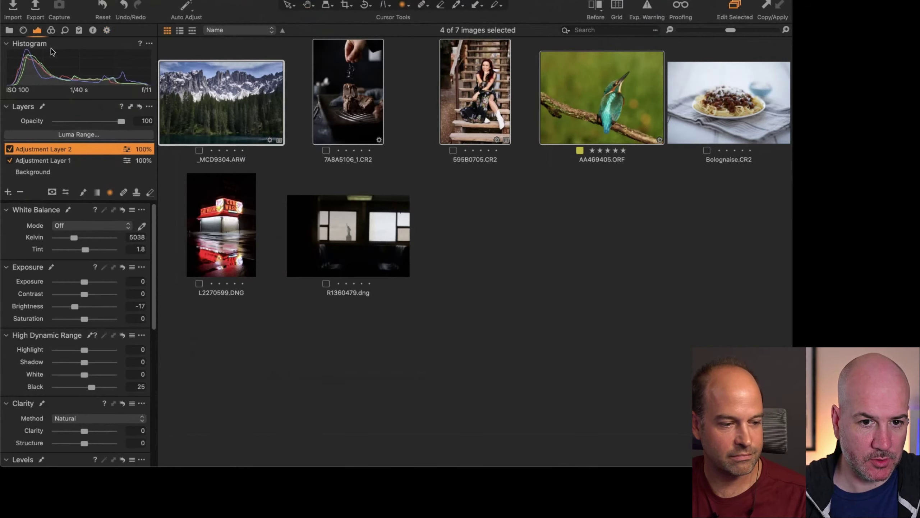
click(563, 225)
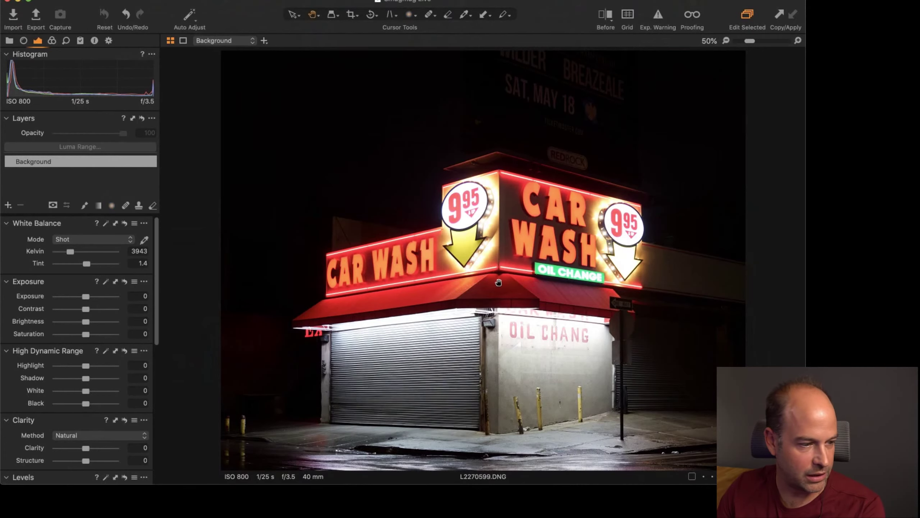
click(538, 288)
click(94, 41)
scroll(109, 162, down, 6)
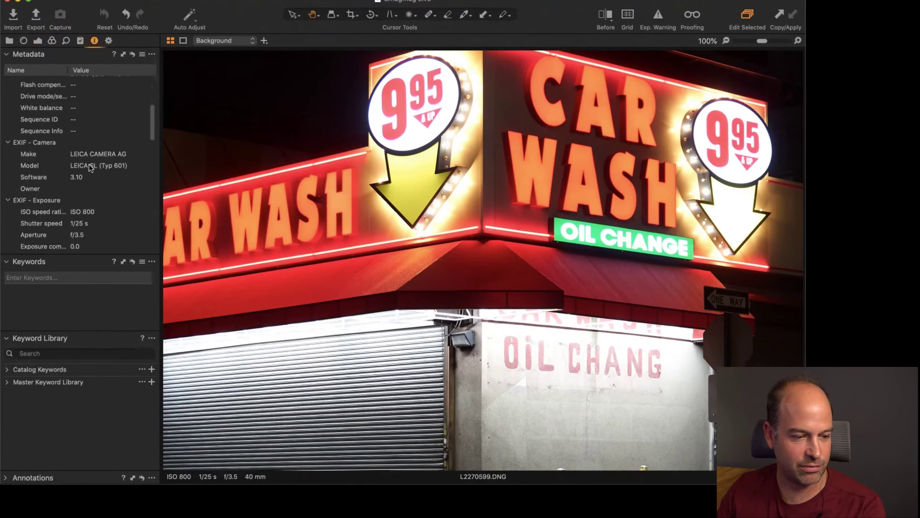
click(383, 209)
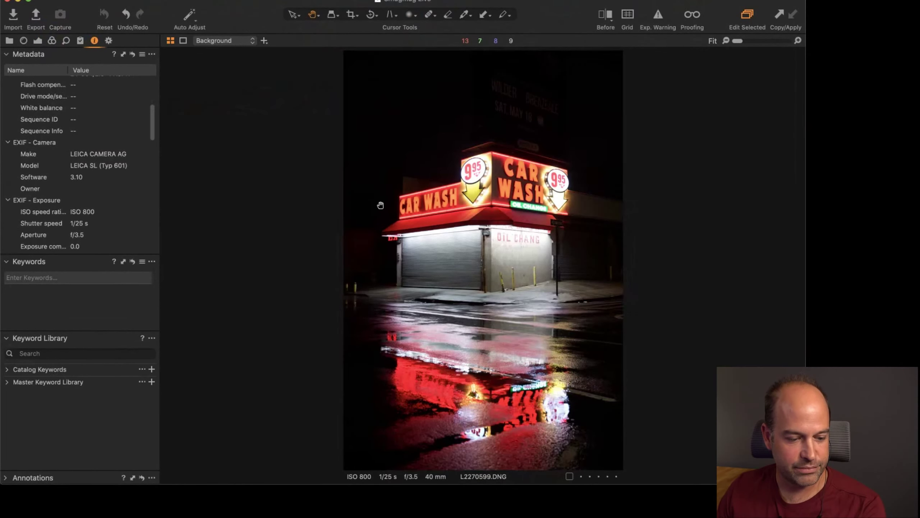
Start a vertical keystone correction on the car wash photo and align one guide with the outer edge of the building's closed shutter.
click(38, 40)
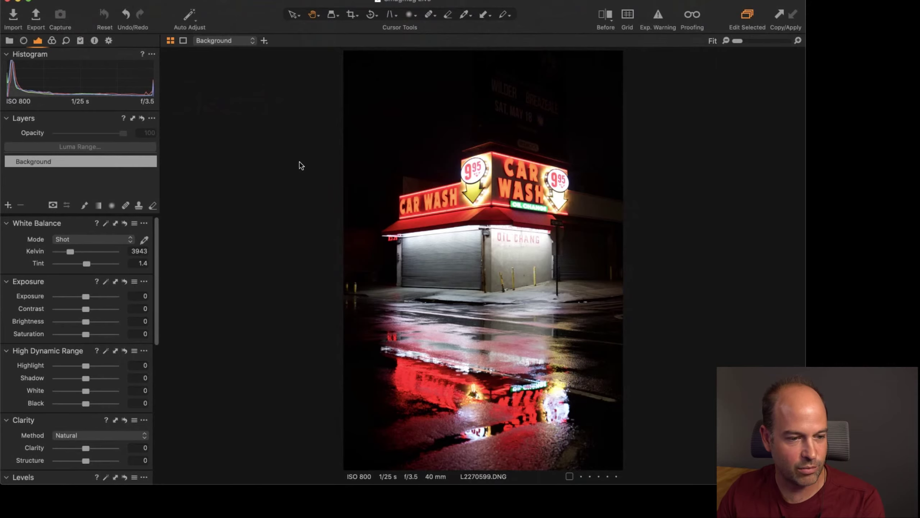
click(388, 18)
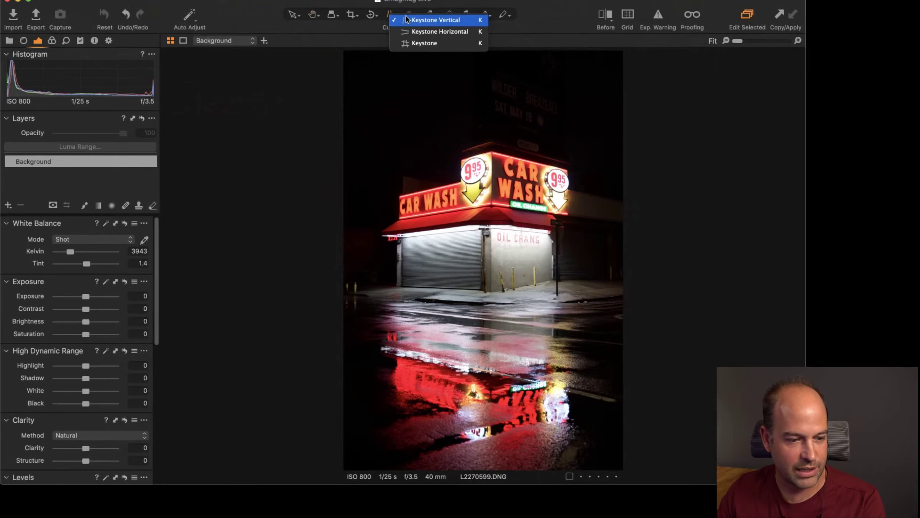
click(416, 20)
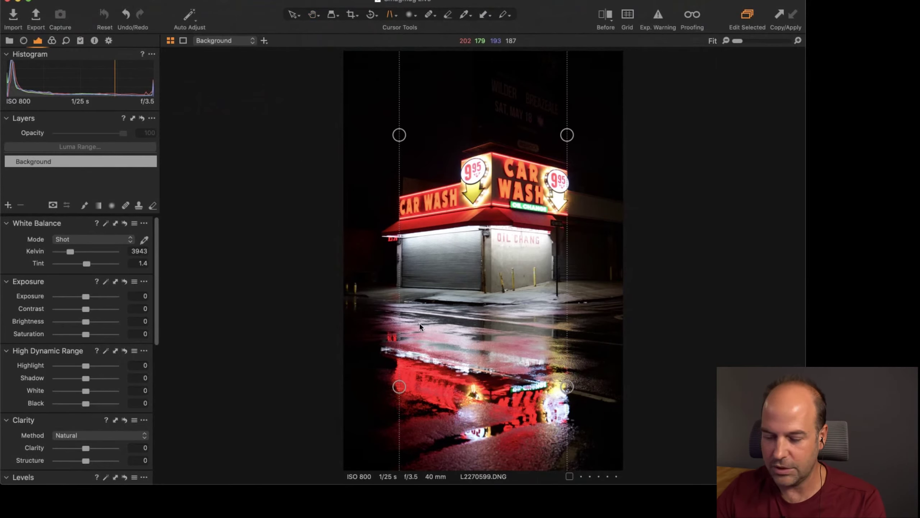
scroll(412, 318, up, 2)
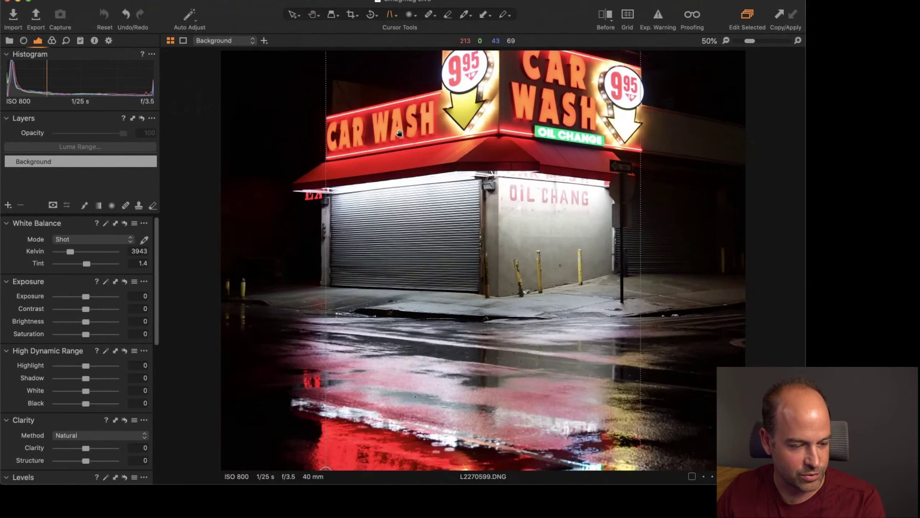
drag(318, 456, 319, 289)
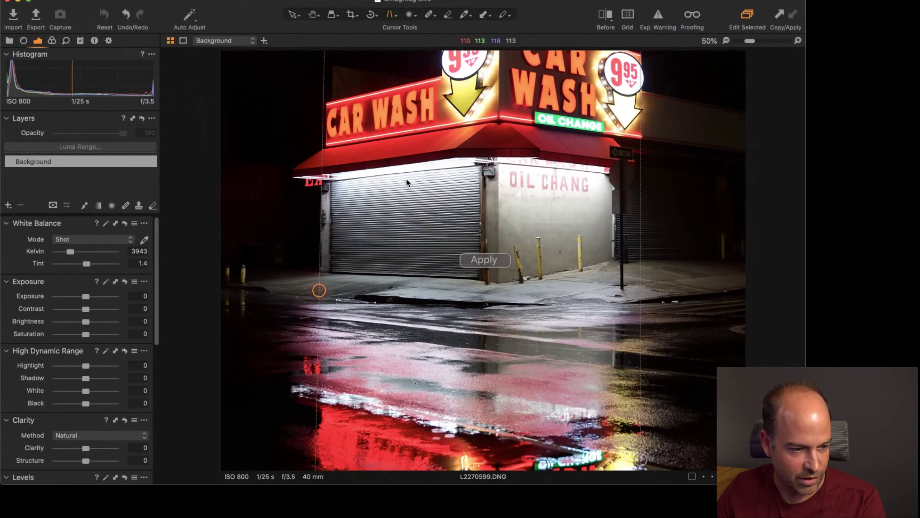
scroll(327, 94, up, 3)
mouse_move(329, 92)
mouse_down()
mouse_move(319, 93)
mouse_move(327, 91)
mouse_up()
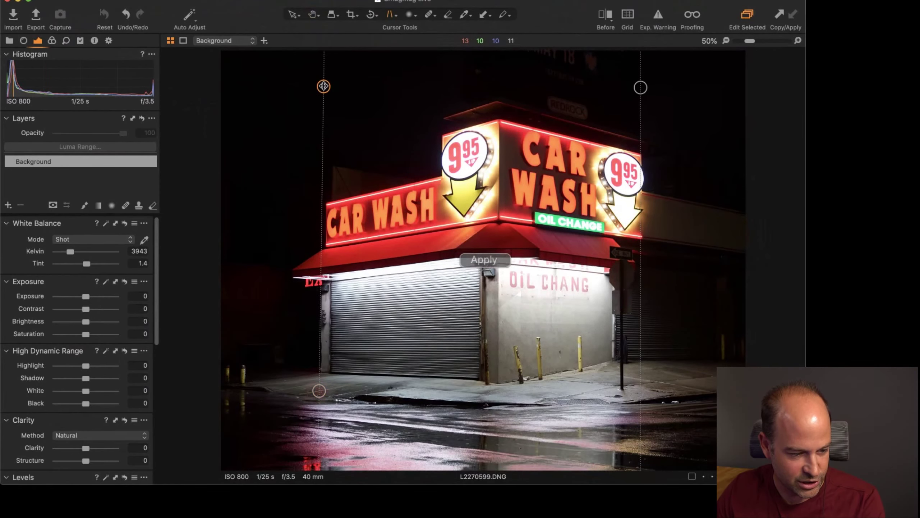
drag(316, 394, 320, 390)
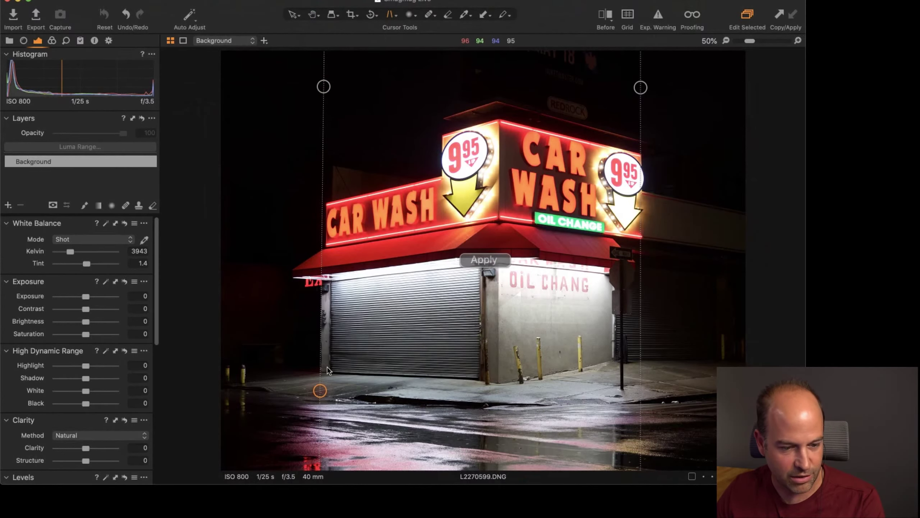
Raise Brightness to 50 and align the other keystone guide with the far vertical edge of the dark shutter beyond the street sign.
scroll(627, 219, down, 2)
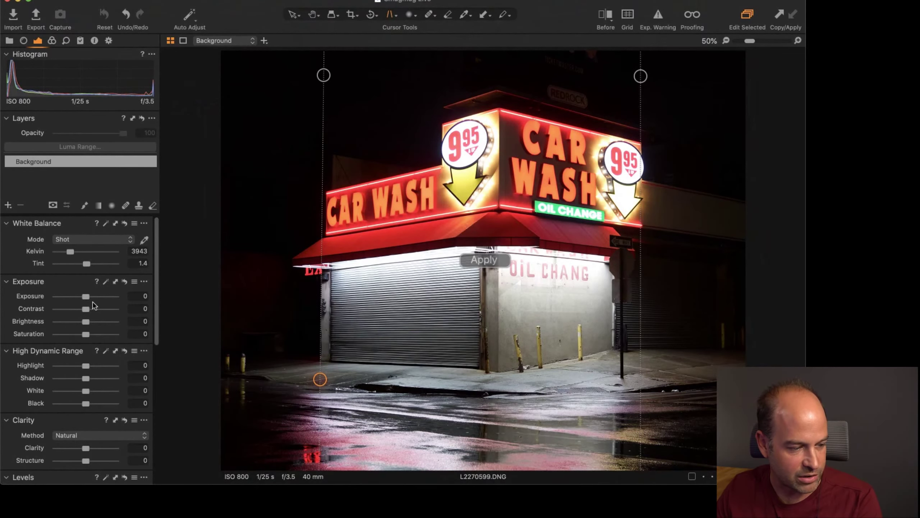
drag(85, 321, 119, 322)
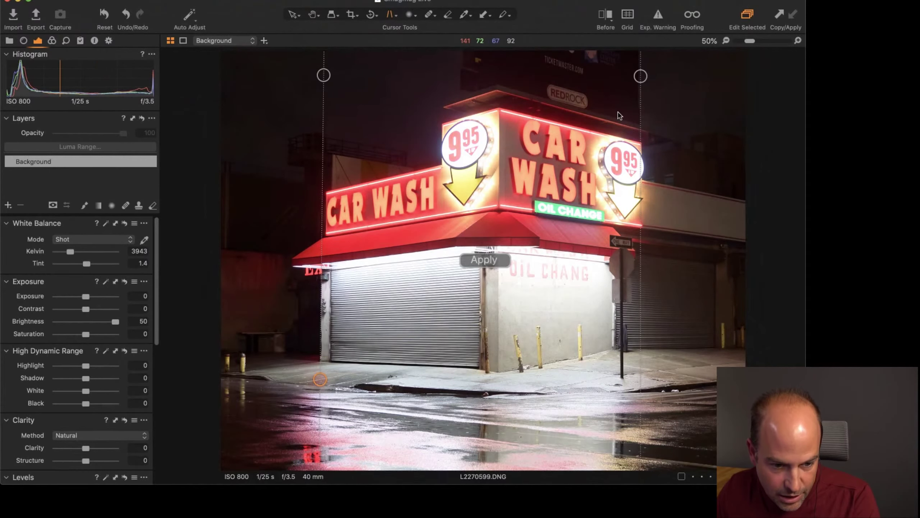
drag(640, 76, 713, 115)
scroll(640, 466, down, 3)
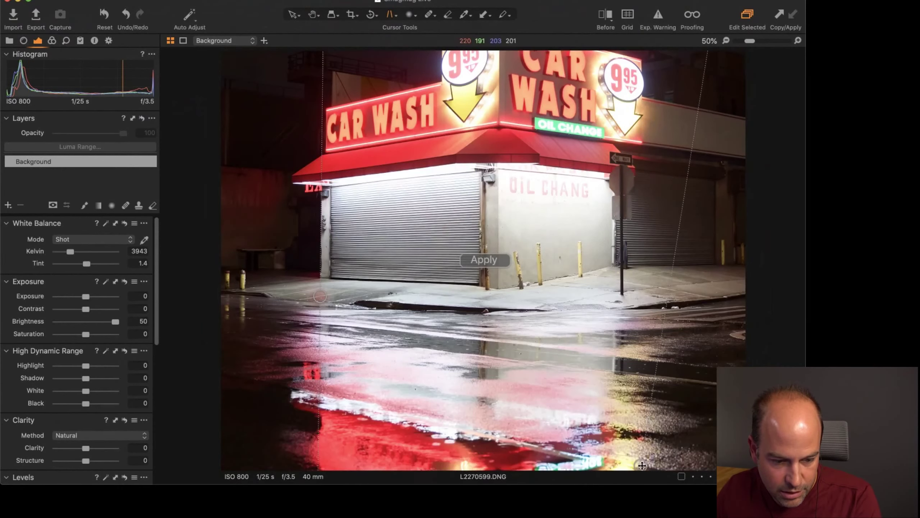
drag(639, 466, 713, 424)
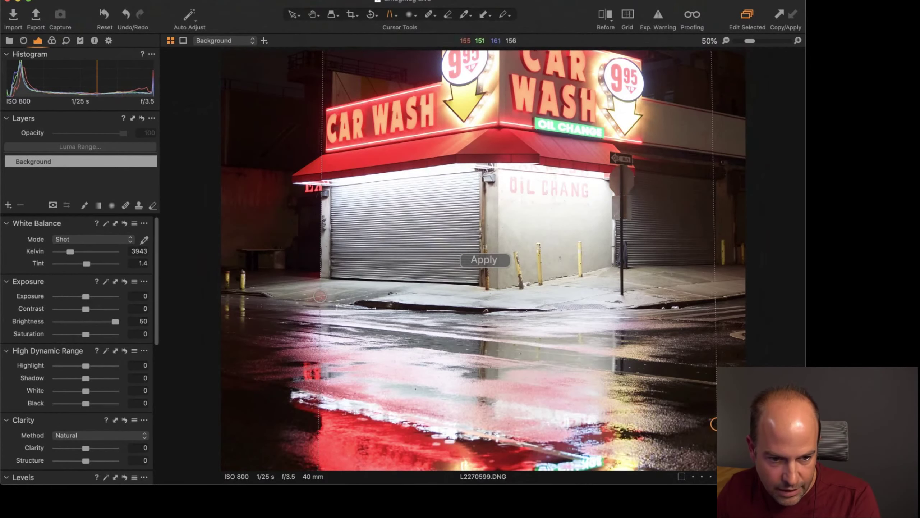
scroll(641, 161, up, 1)
scroll(640, 160, up, 2)
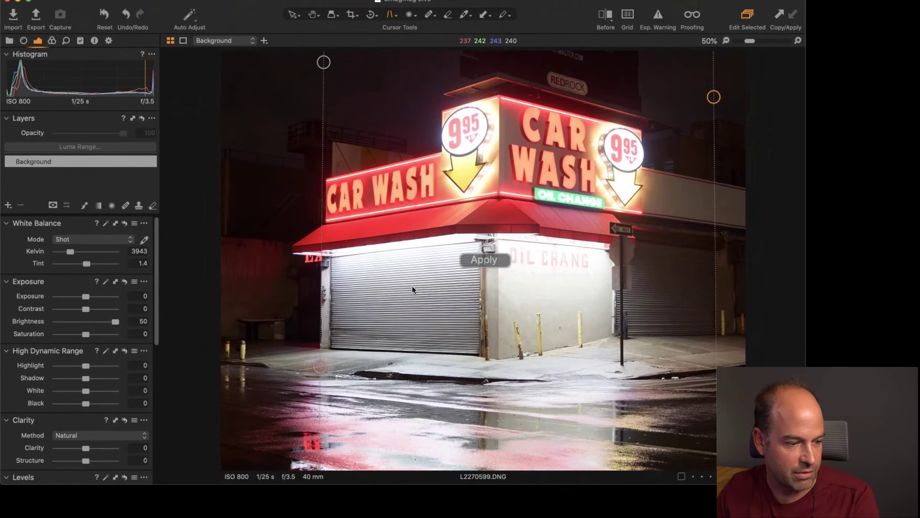
Undo the Brightness increase and apply the vertical keystone correction.
key(super+z)
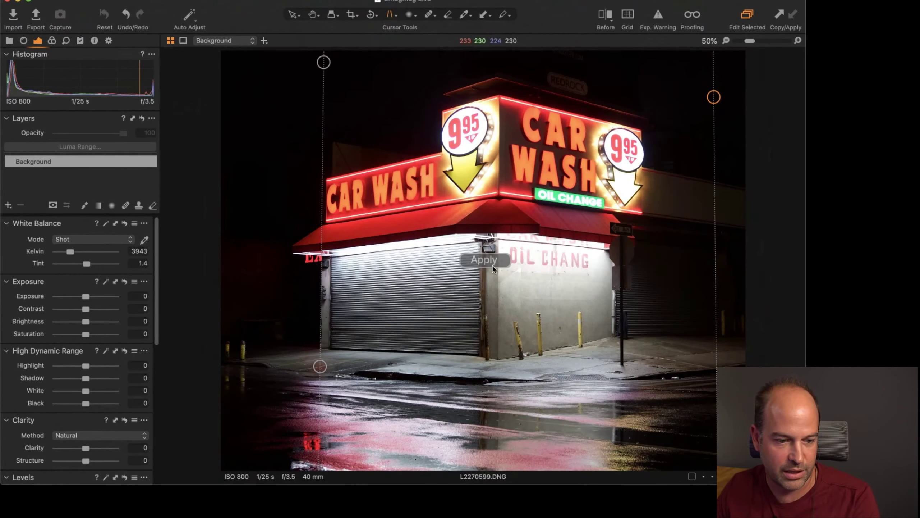
click(492, 266)
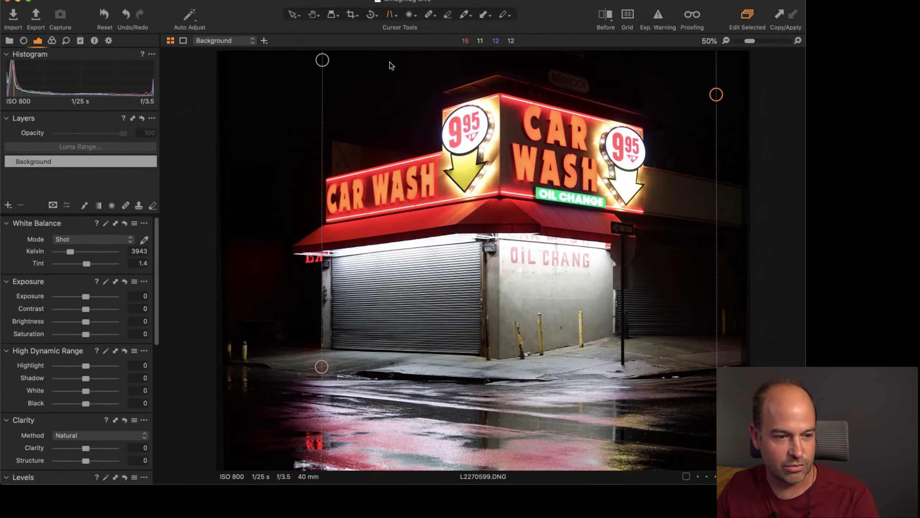
click(319, 16)
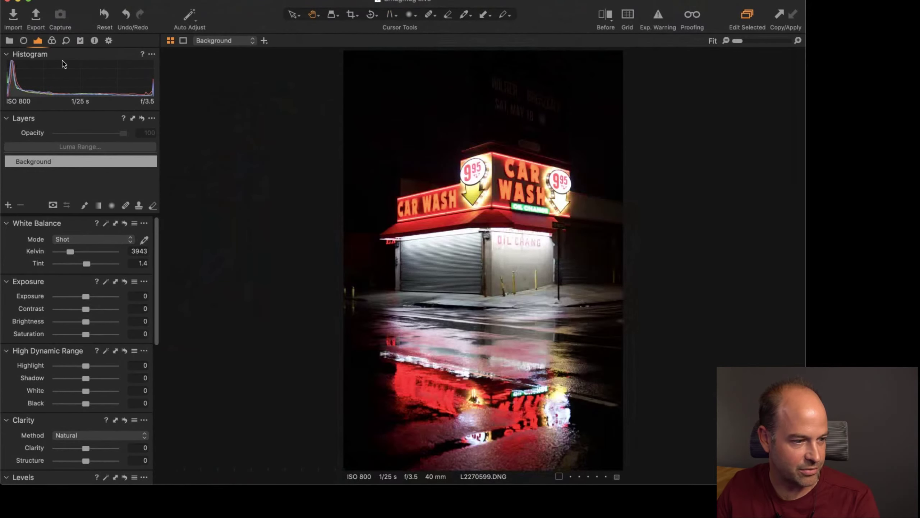
Show the lens and geometry tools and open the Keystone Amount value for editing.
click(24, 40)
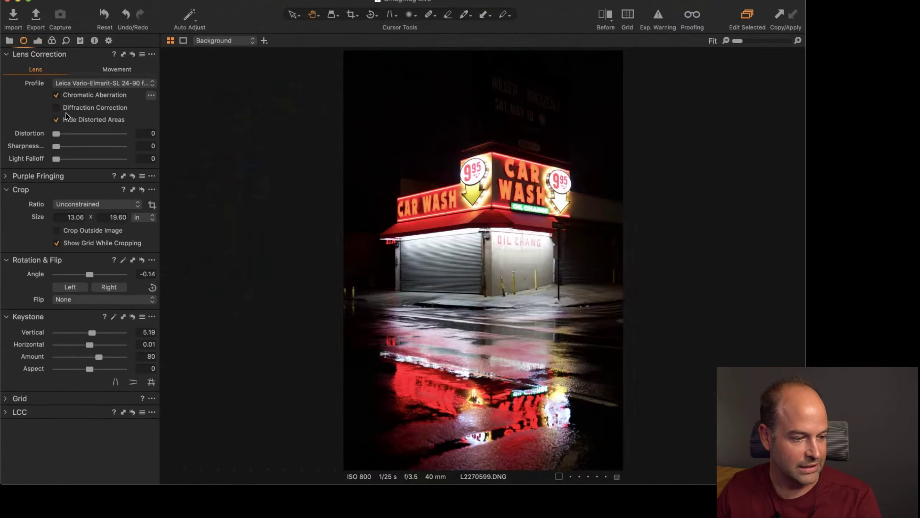
click(141, 356)
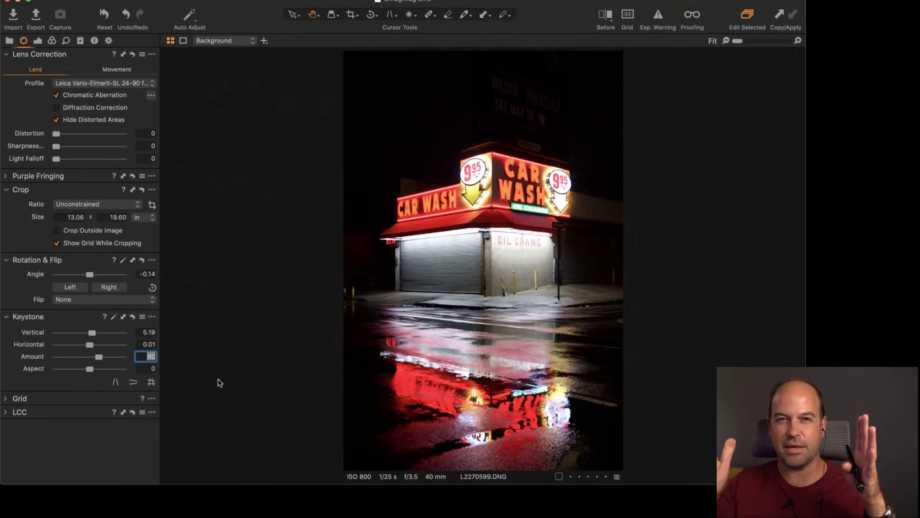
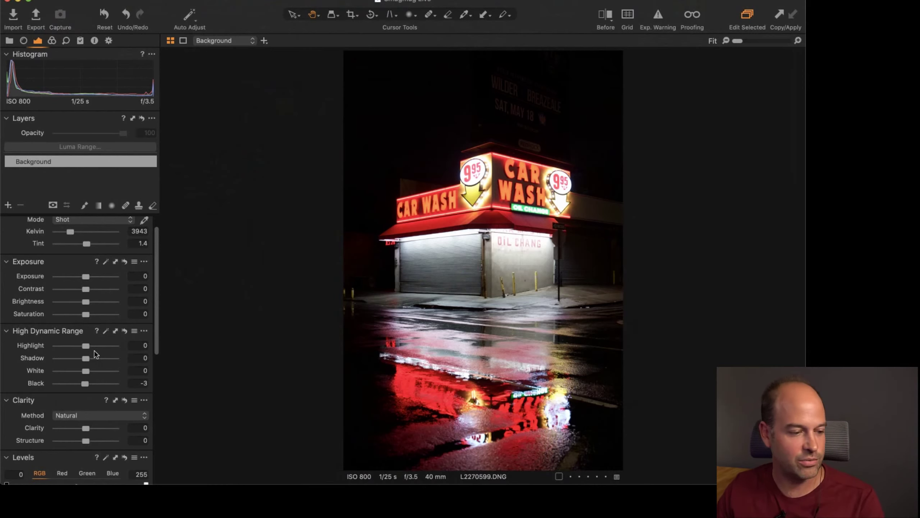
Set High Dynamic Range Shadow to 50, Black to -29 and Highlight to -45, comparing the neon sign with and without the Highlight adjustment.
drag(88, 358, 100, 358)
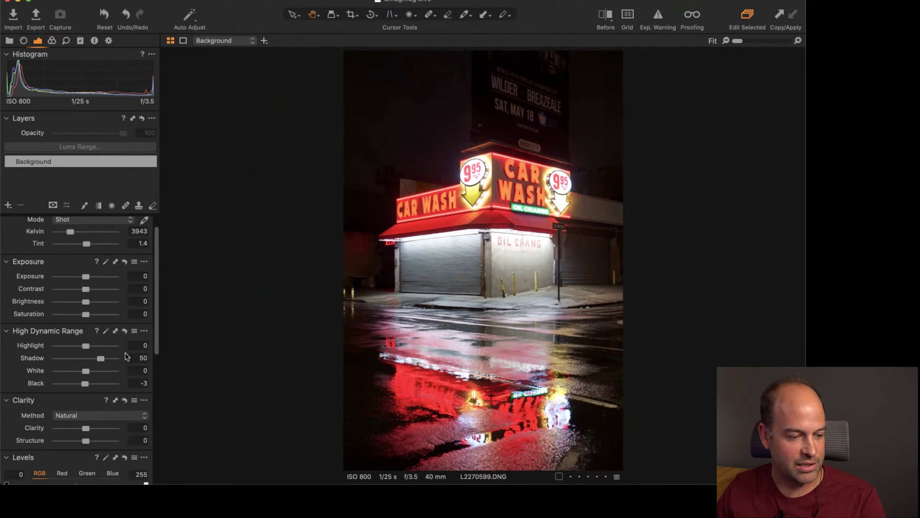
drag(85, 384, 76, 385)
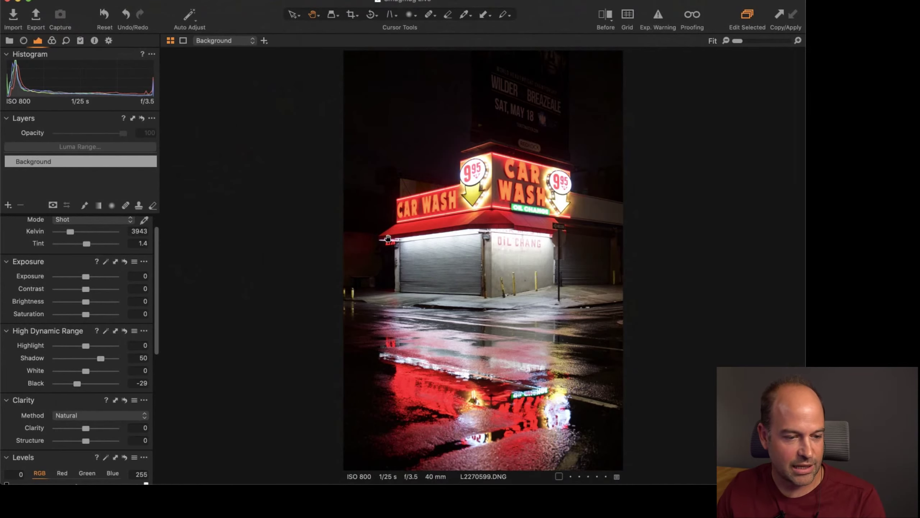
click(460, 204)
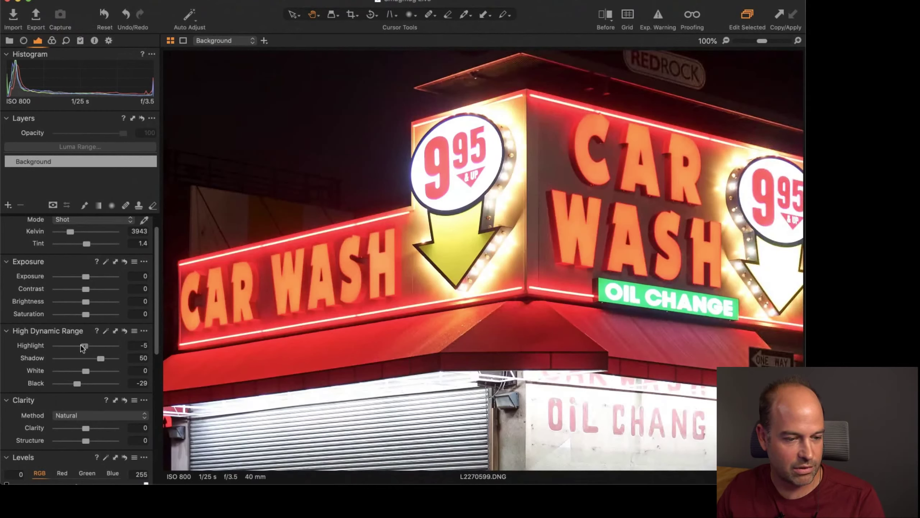
drag(88, 346, 74, 348)
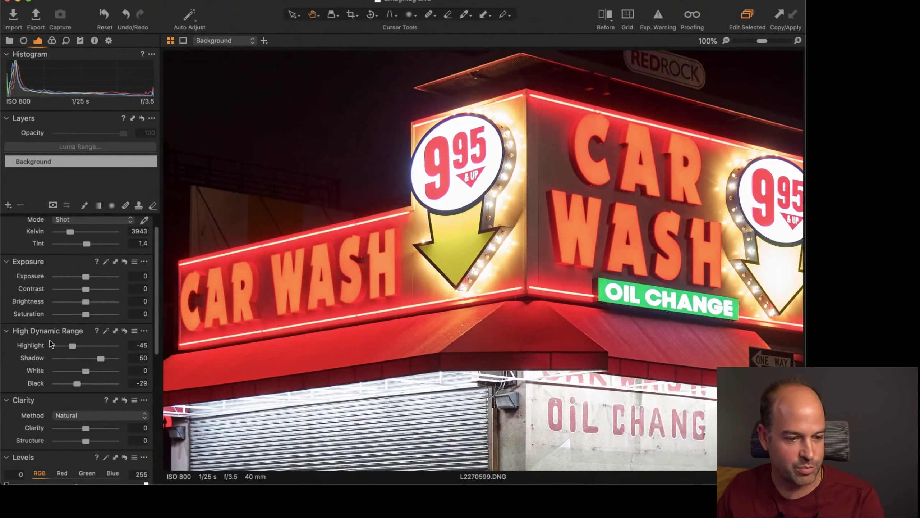
double_click(35, 347)
key(super+z)
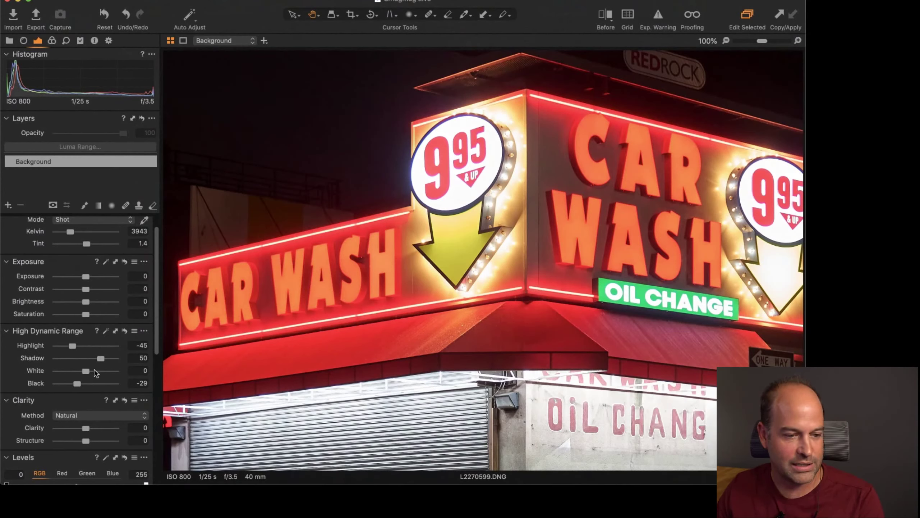
Set High Dynamic Range White to -48 and check the whole photo and the neon sign up close.
mouse_move(86, 370)
mouse_down()
mouse_move(71, 373)
mouse_move(127, 374)
mouse_move(57, 374)
mouse_move(72, 373)
mouse_up()
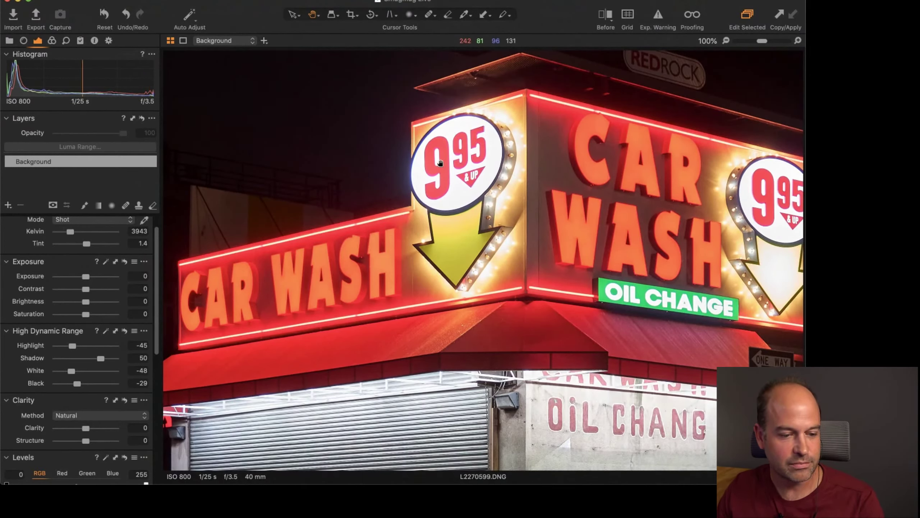
key(super+0)
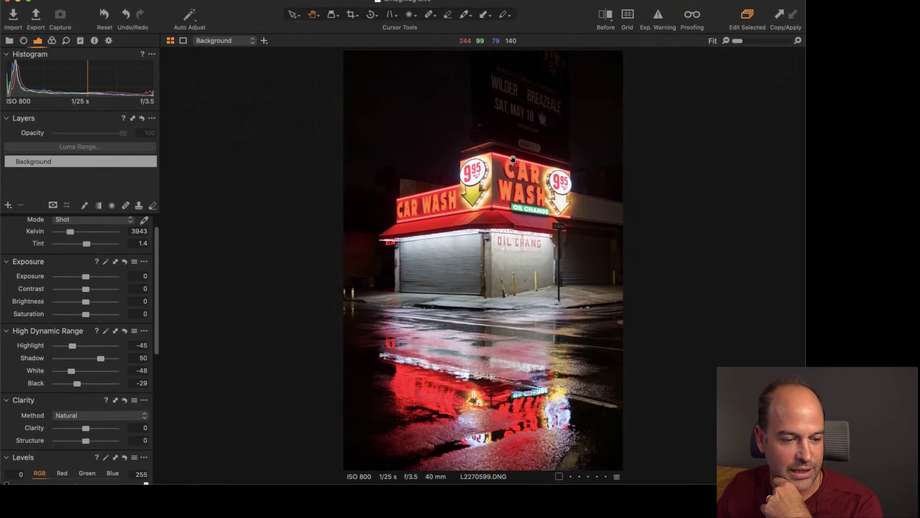
click(432, 209)
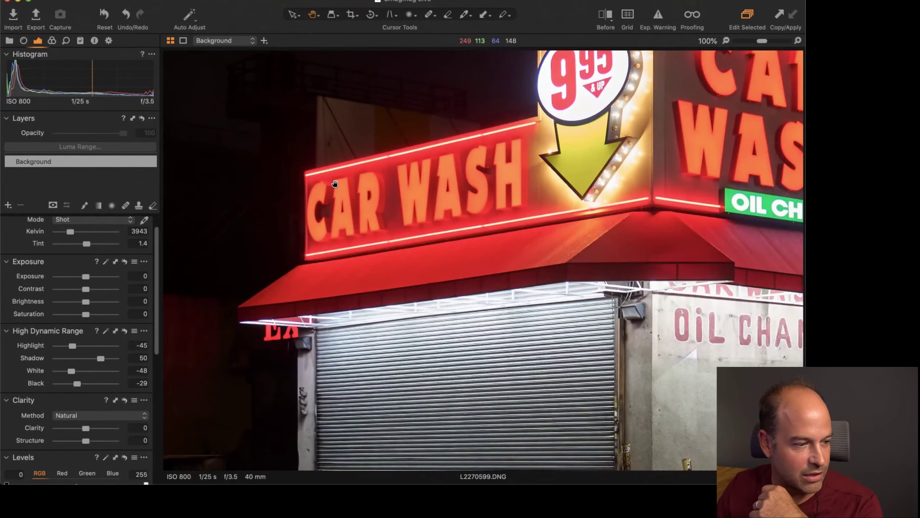
Sample the red of the car wash facade as a color range in the Advanced Color Editor.
click(51, 40)
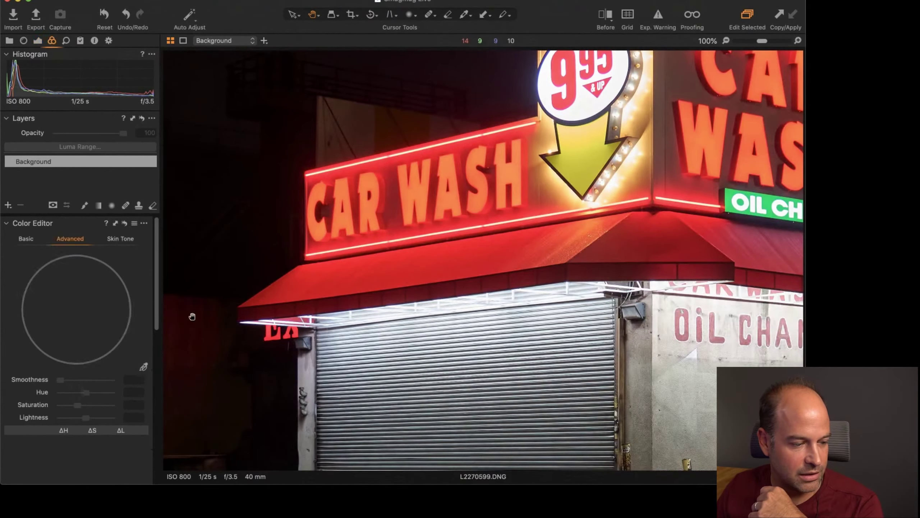
click(144, 368)
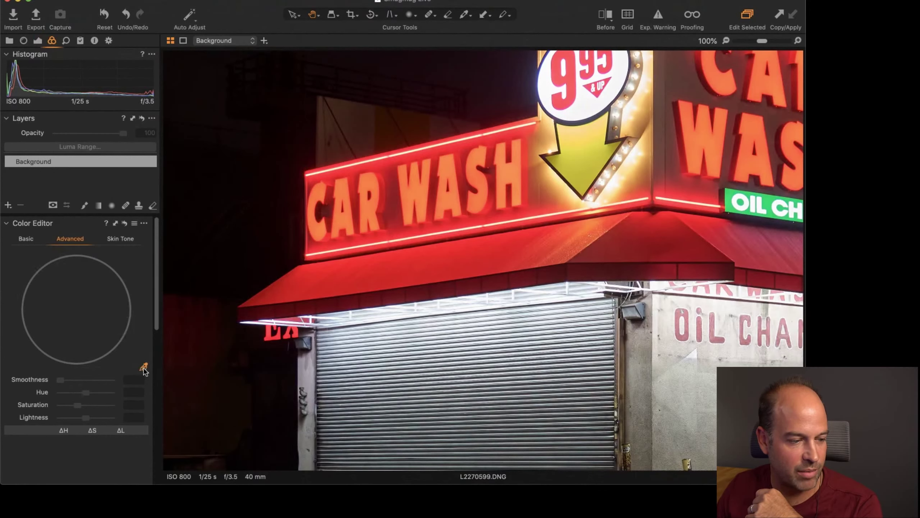
click(31, 241)
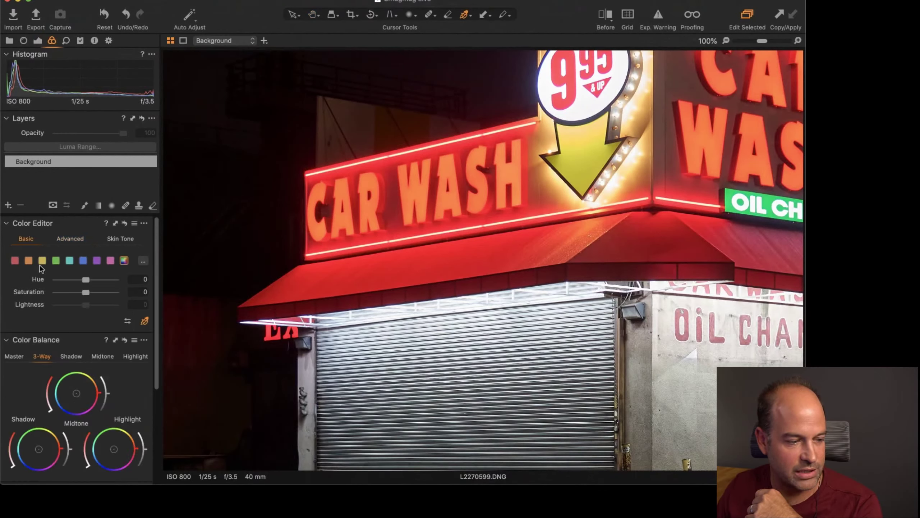
click(74, 241)
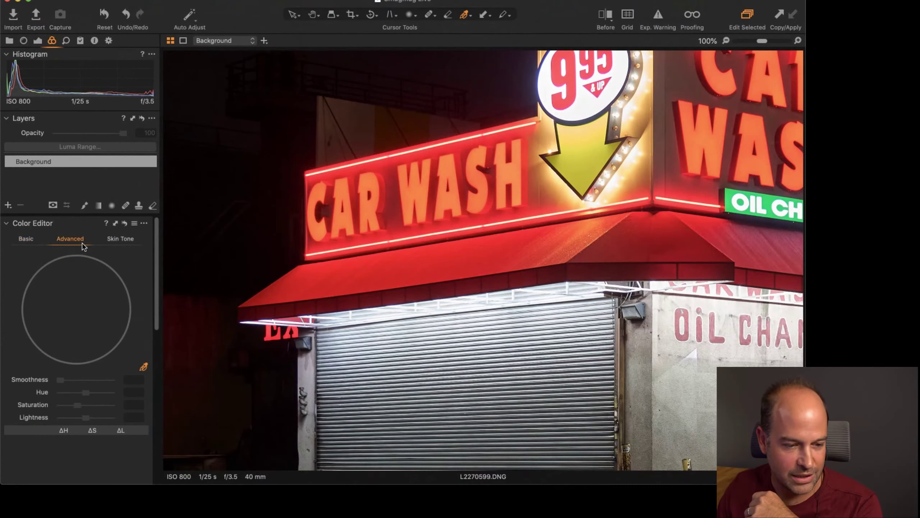
click(537, 205)
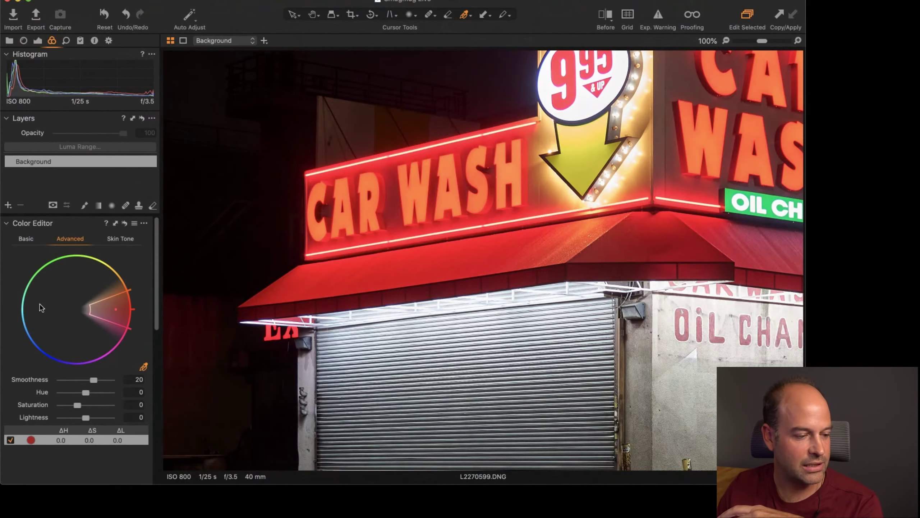
Isolate the selected red color range in the photo and compare the sign and storefront with and without the isolation.
scroll(41, 307, down, 5)
click(7, 360)
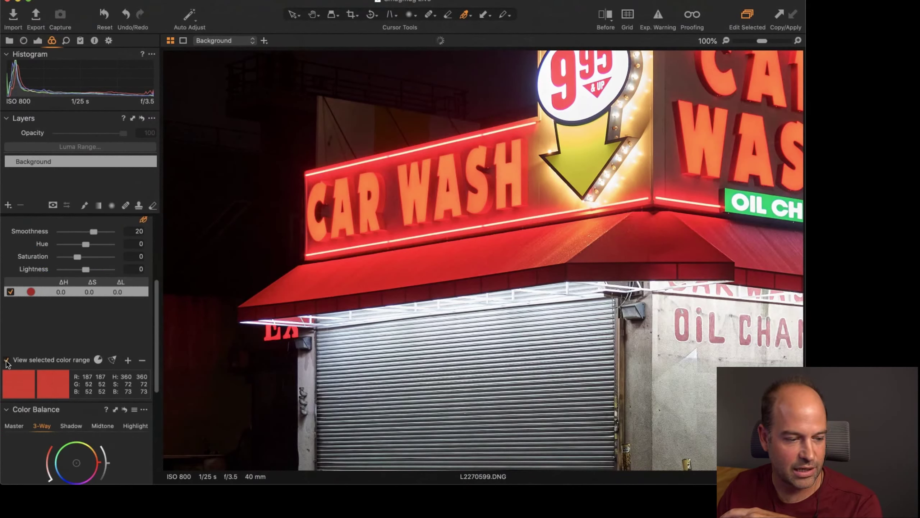
scroll(22, 345, up, 5)
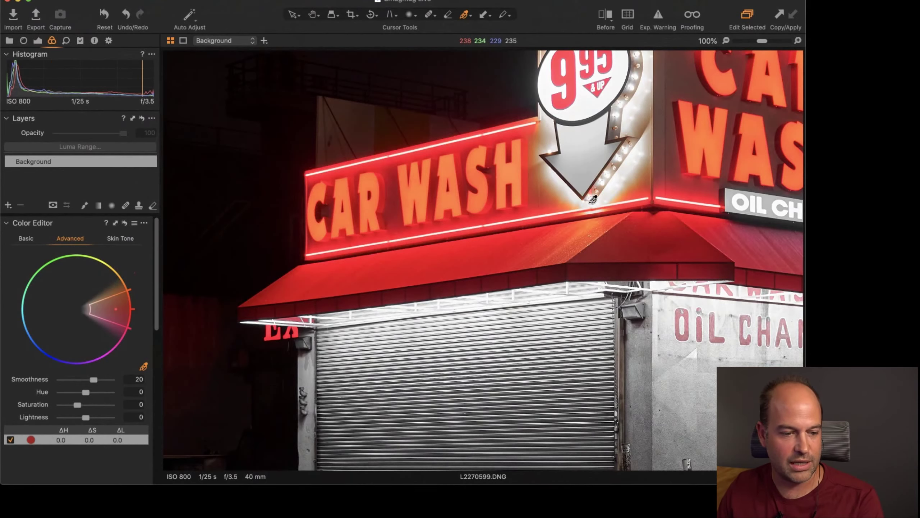
scroll(594, 199, down, 3)
scroll(594, 200, right, 3)
scroll(22, 417, down, 4)
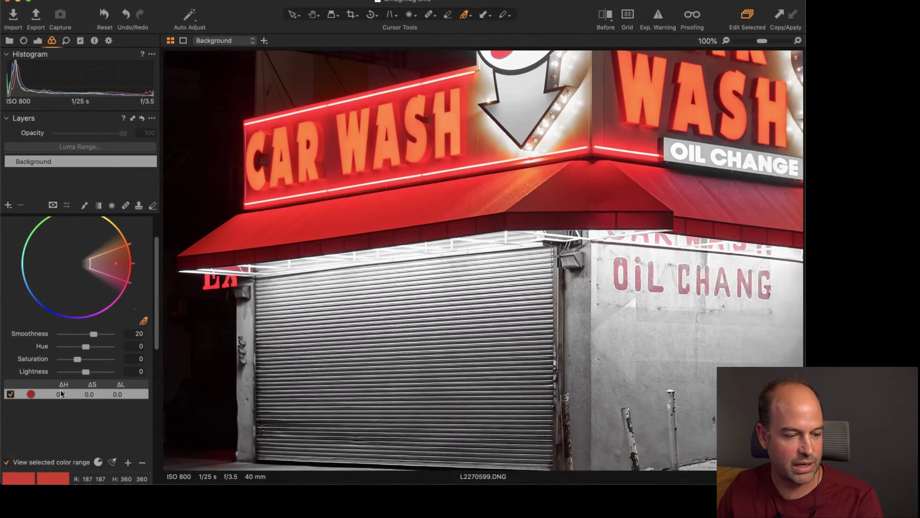
click(7, 431)
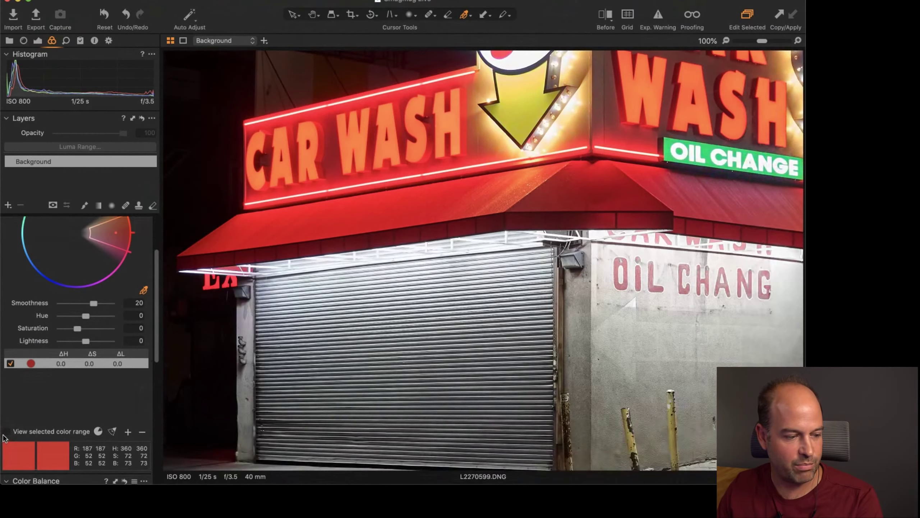
click(6, 432)
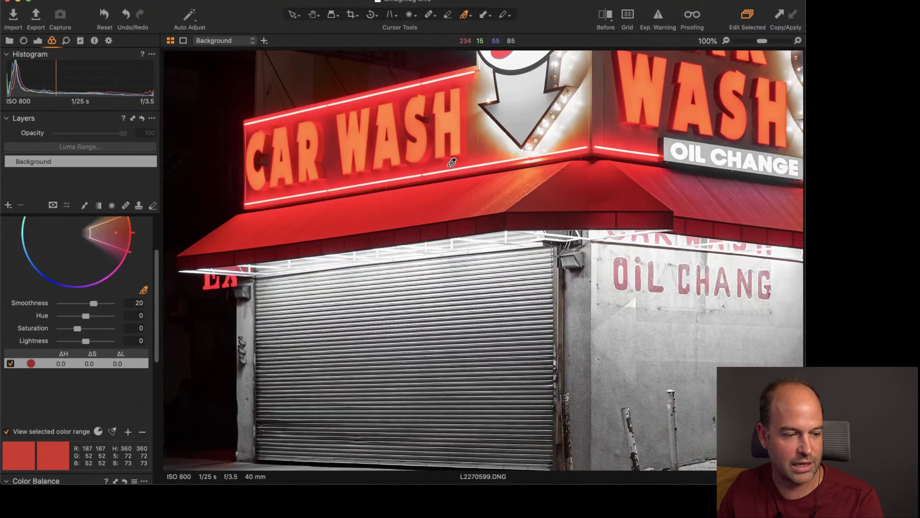
drag(463, 159, 472, 230)
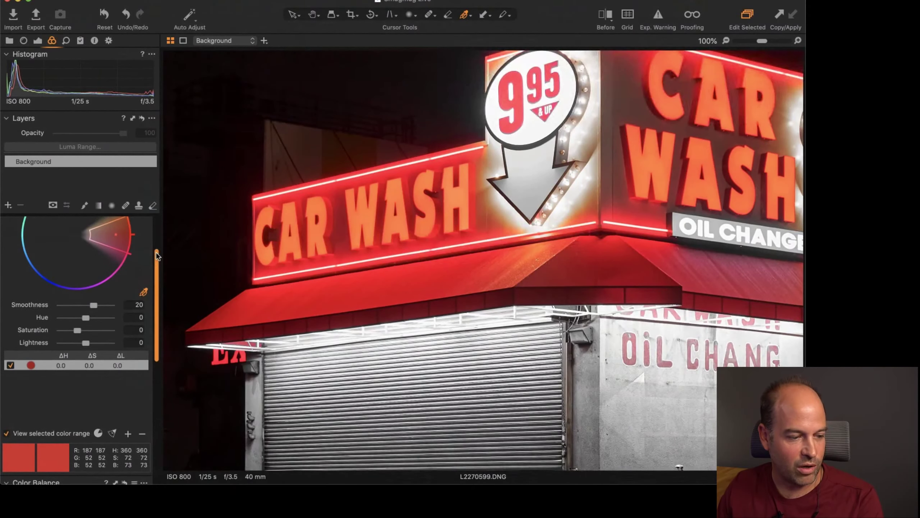
scroll(119, 307, up, 3)
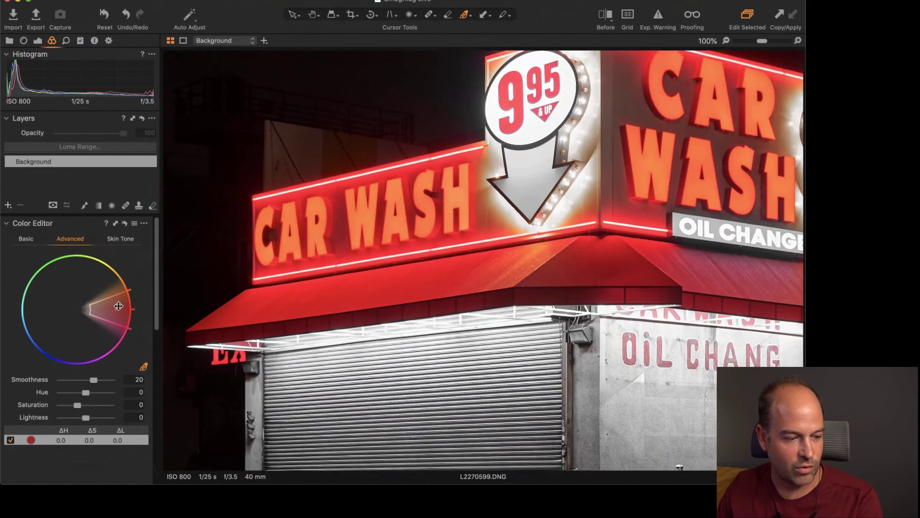
Try widening the red range toward orange on the color wheel, then restore its narrower span.
drag(118, 297, 120, 278)
scroll(35, 337, down, 4)
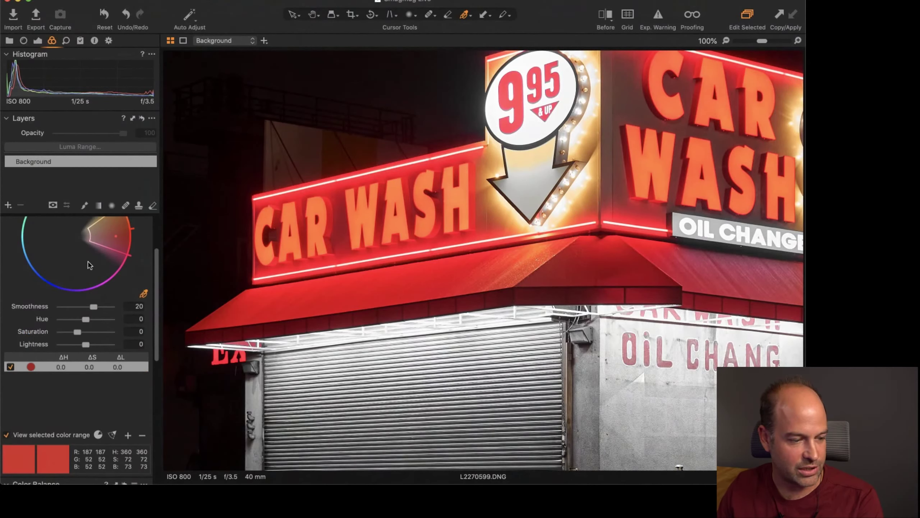
scroll(90, 265, up, 2)
drag(111, 248, 122, 262)
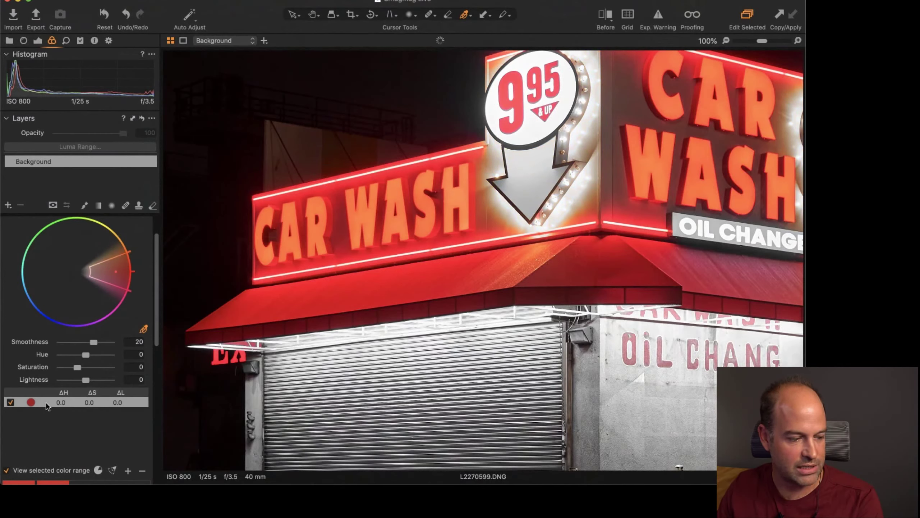
Turn off the selected color range view and fit the whole photo in the viewer.
scroll(11, 409, down, 3)
click(8, 409)
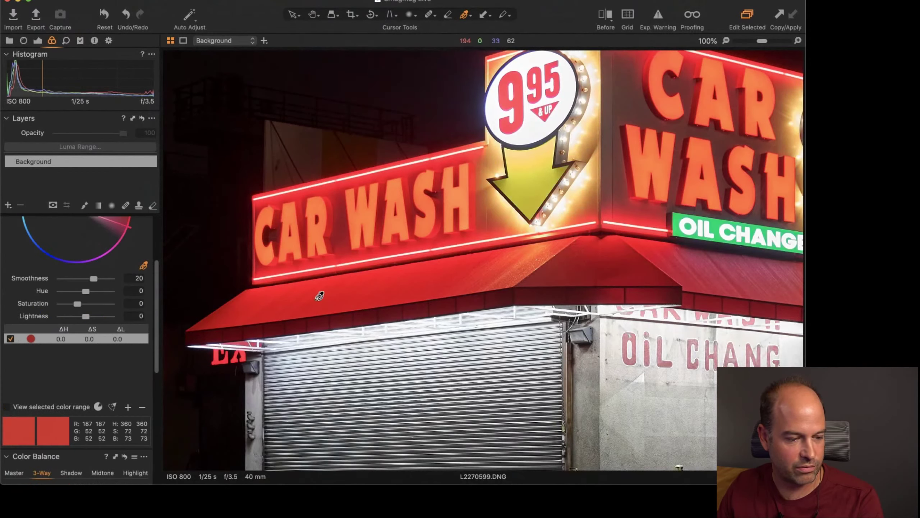
click(128, 406)
key(super+z)
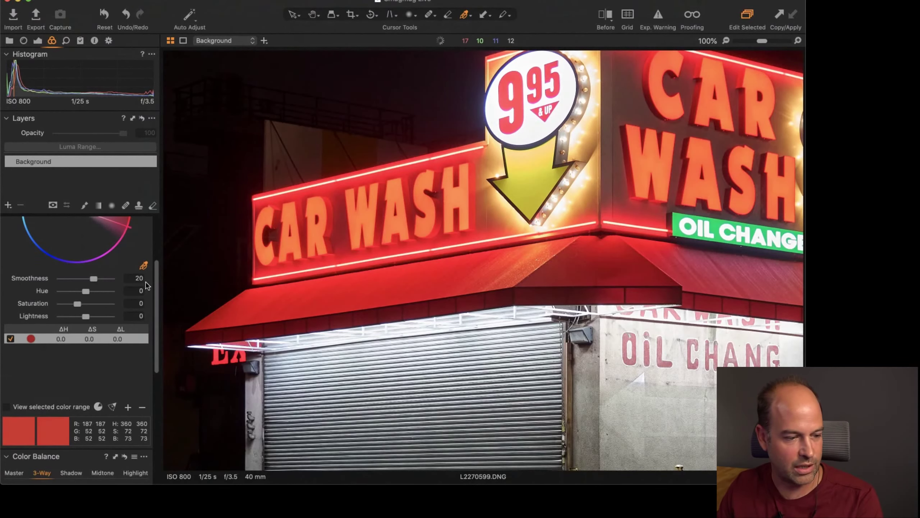
scroll(239, 269, up, 5)
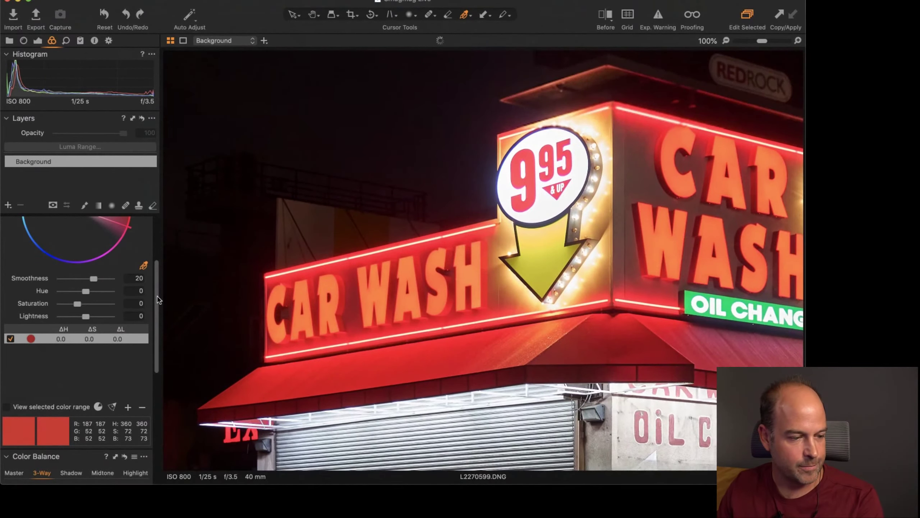
click(258, 230)
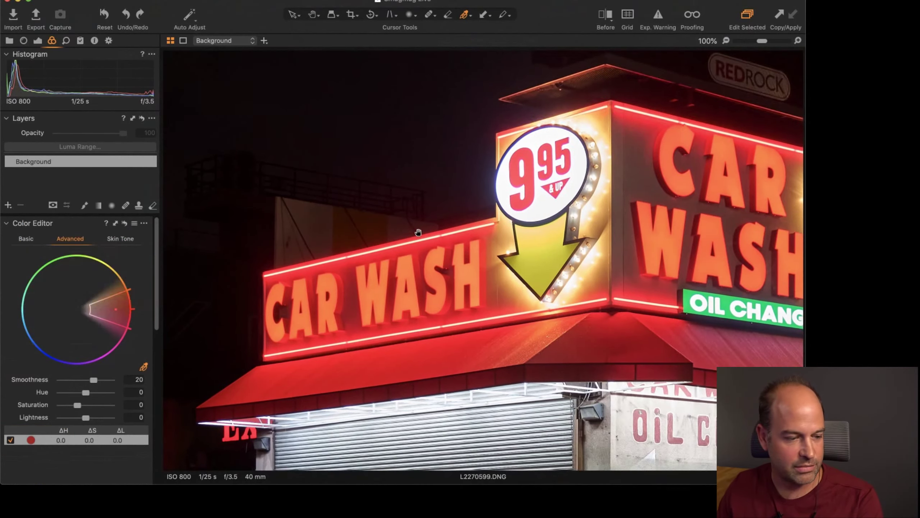
key(super+0)
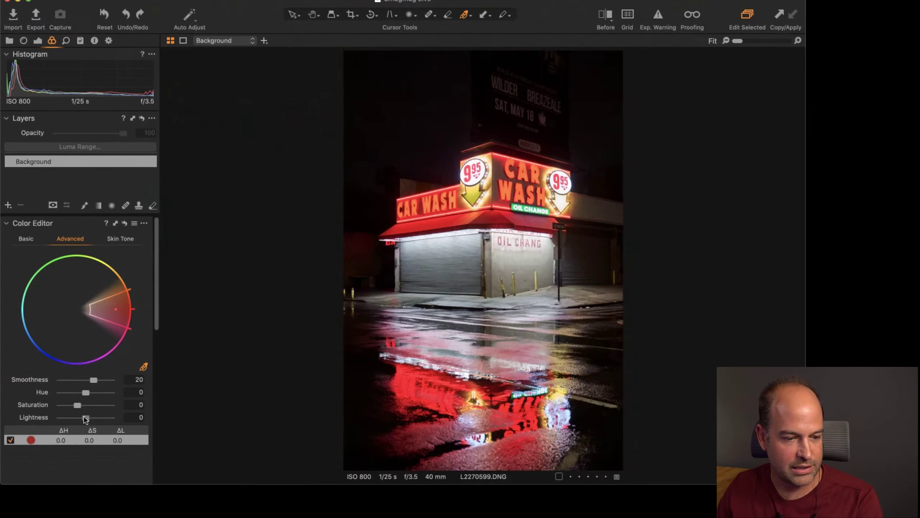
Set the red range's Lightness to -11.3 and Saturation to 0.3, and fine-tune its hue and saturation limits on the color wheel.
mouse_move(86, 419)
mouse_down()
mouse_move(77, 406)
mouse_move(80, 416)
mouse_up()
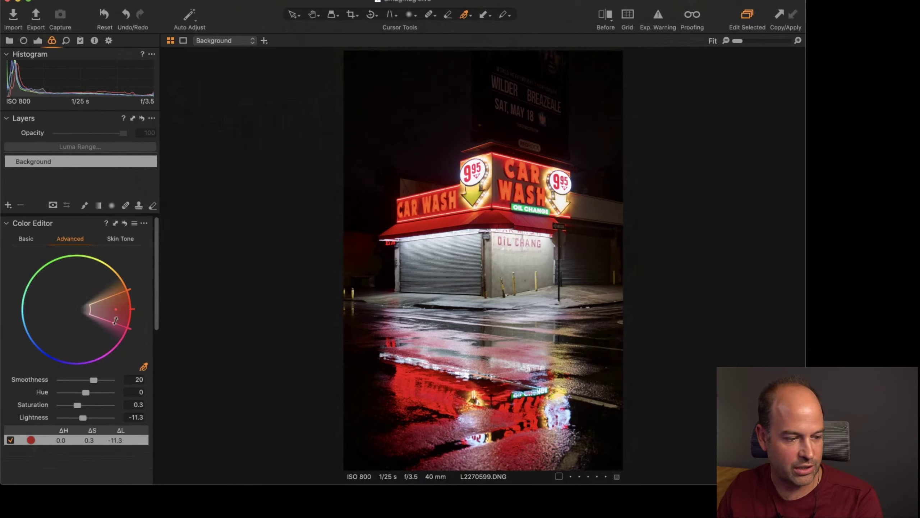
mouse_move(119, 293)
mouse_down()
mouse_move(110, 277)
mouse_move(126, 298)
mouse_up()
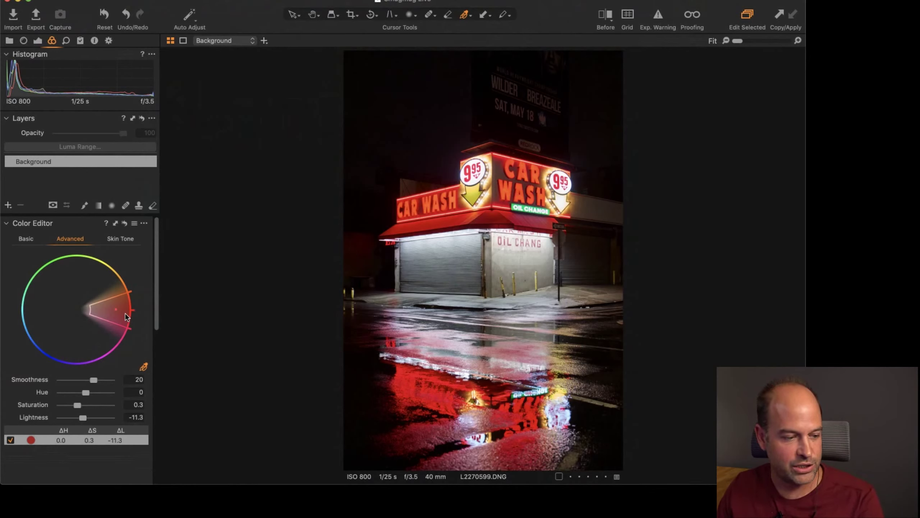
drag(90, 309, 89, 309)
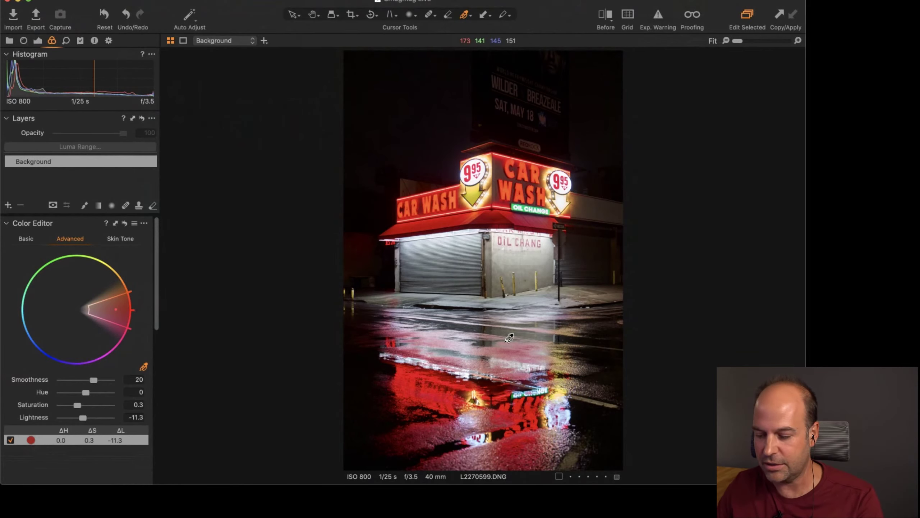
Restrict the red range to the more saturated reds on the color wheel and inspect the wet pavement reflections.
scroll(505, 339, up, 2)
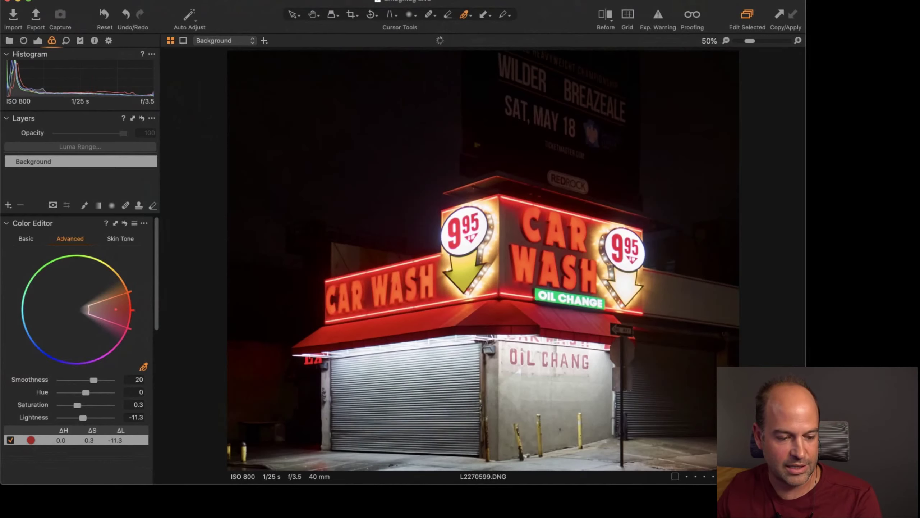
scroll(445, 233, down, 10)
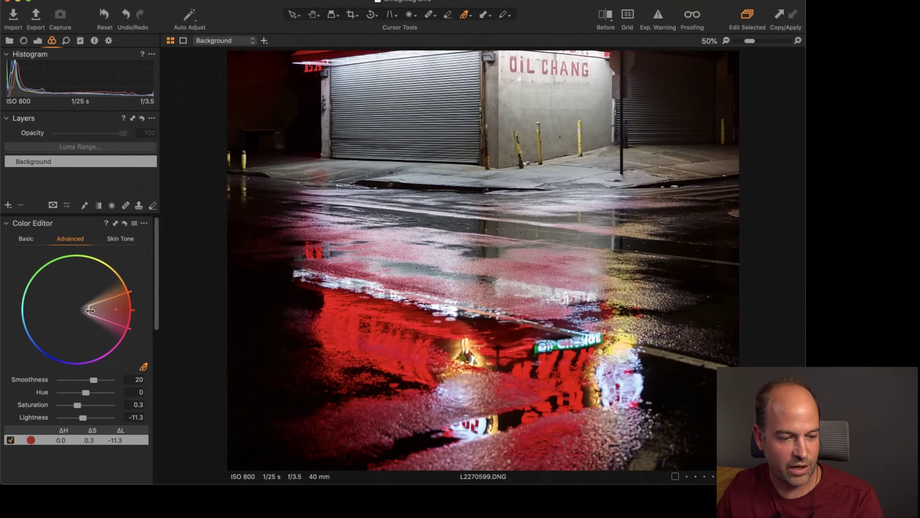
mouse_move(90, 310)
mouse_down()
mouse_move(107, 312)
mouse_move(77, 310)
mouse_up()
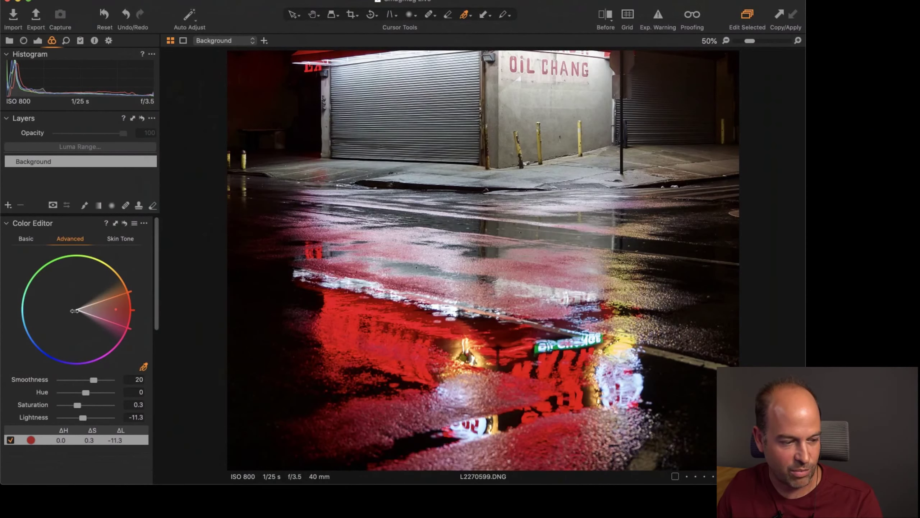
drag(74, 310, 105, 314)
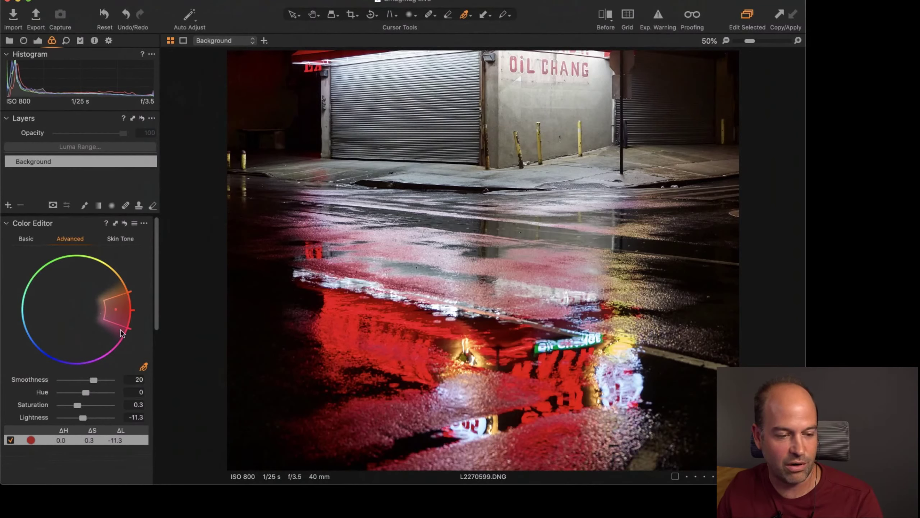
key(h)
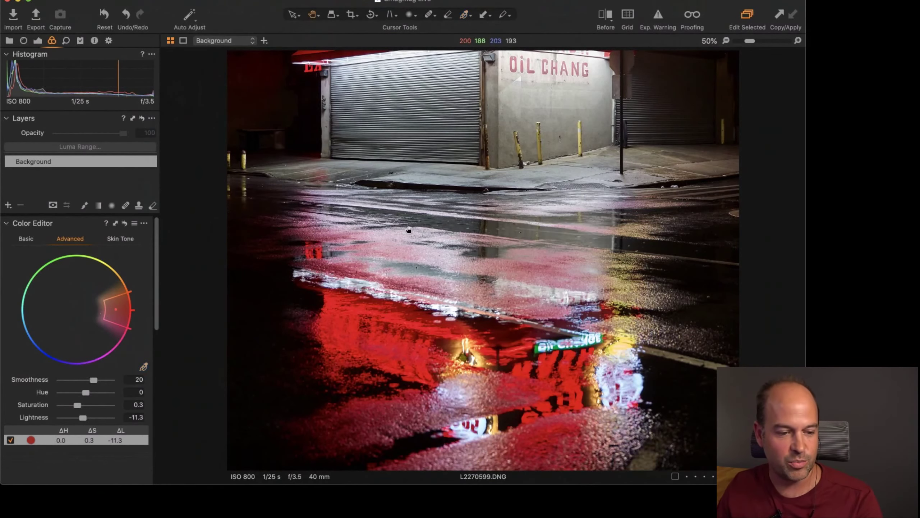
click(409, 229)
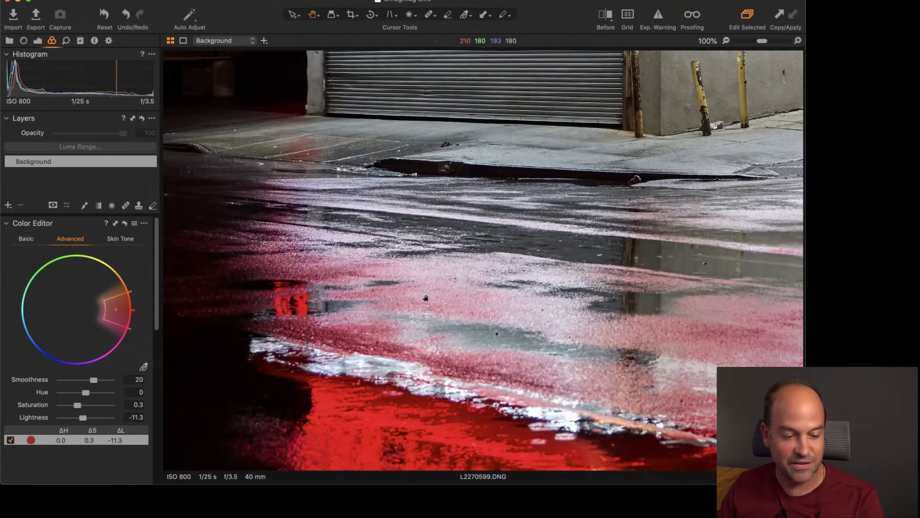
click(426, 297)
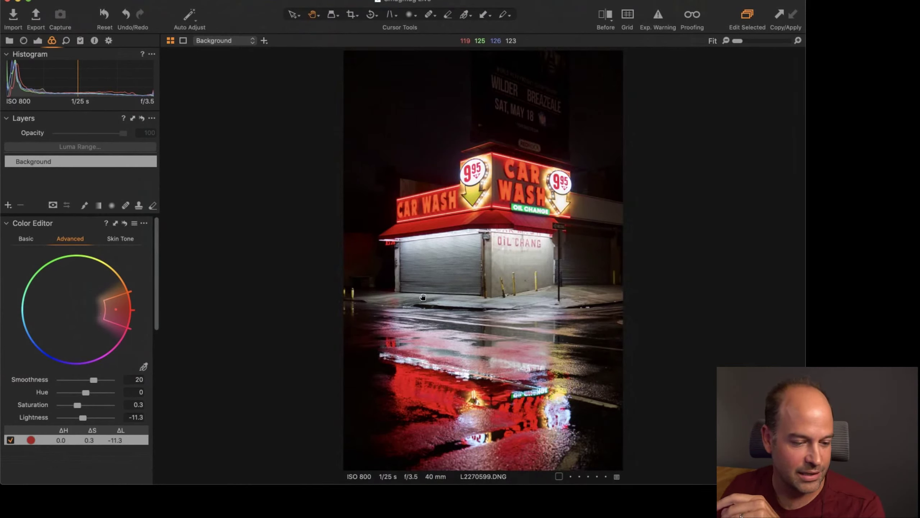
Sample the bluish-white pavement reflection and the yellow near the arrow sign as two additional color ranges.
click(144, 366)
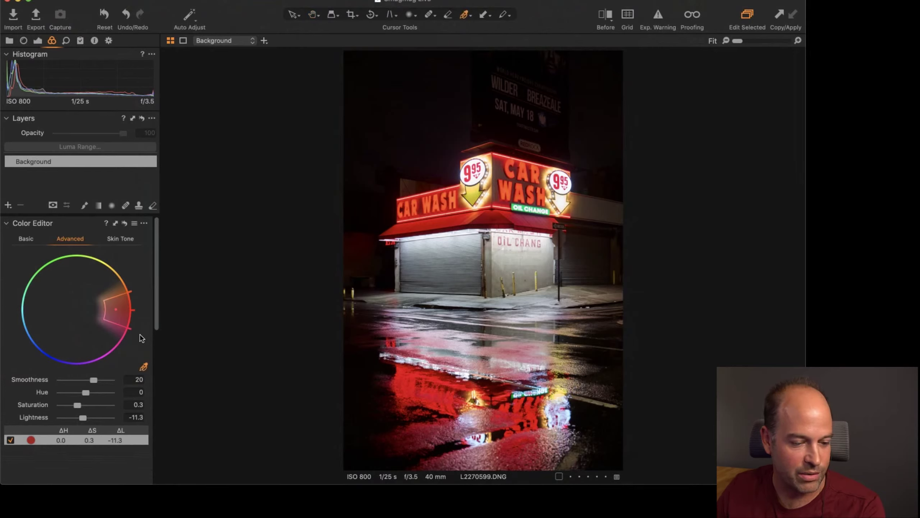
click(570, 408)
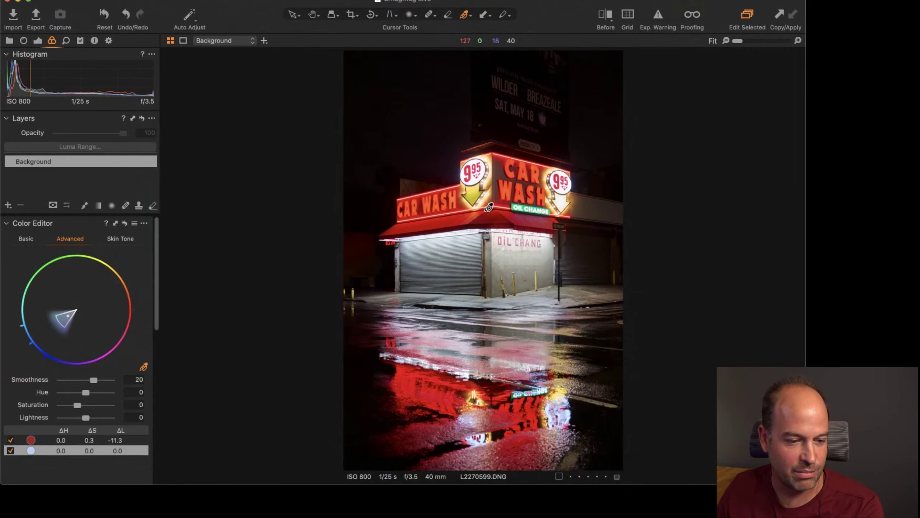
click(473, 224)
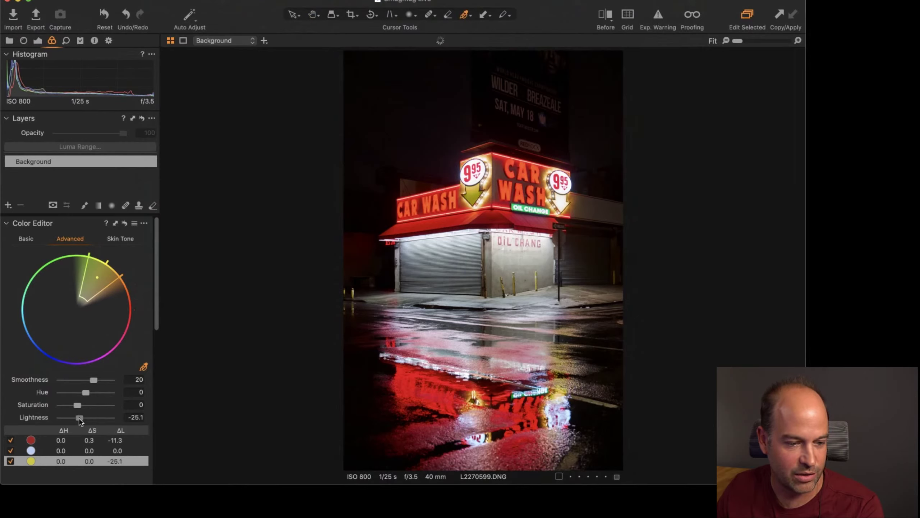
Set the yellow range's Lightness to 38.7 and restrict it to the more saturated yellows on the color wheel.
drag(80, 418, 96, 419)
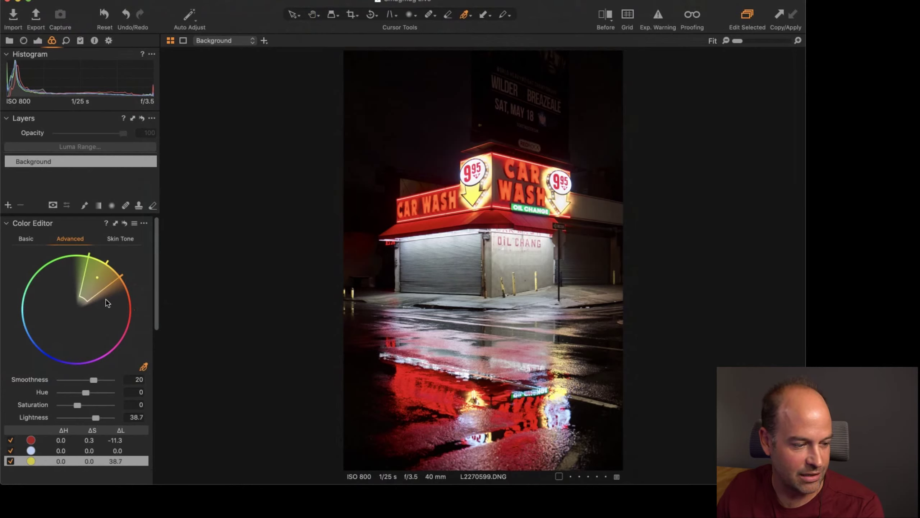
drag(90, 292, 97, 289)
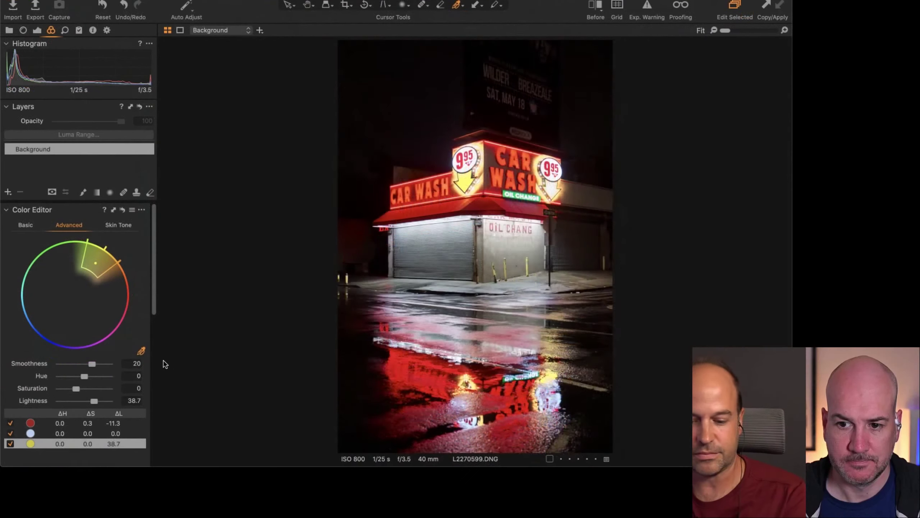
scroll(168, 380, up, 1)
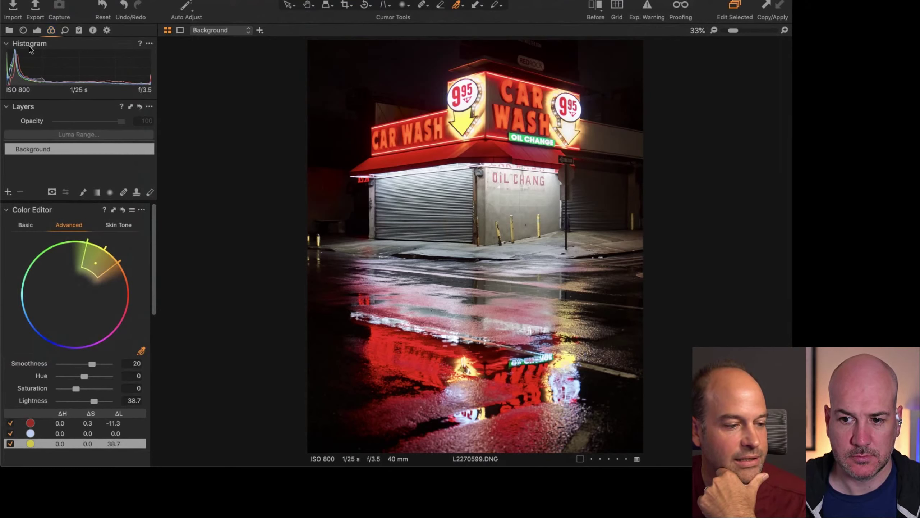
Inspect the building's vertical lines at 100% and set the Vertical keystone correction to 6.6.
click(23, 30)
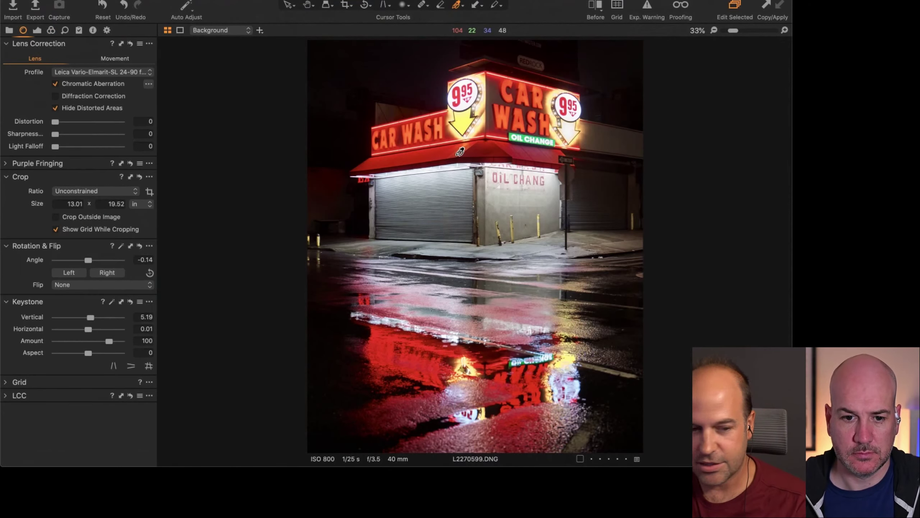
key(h)
click(468, 195)
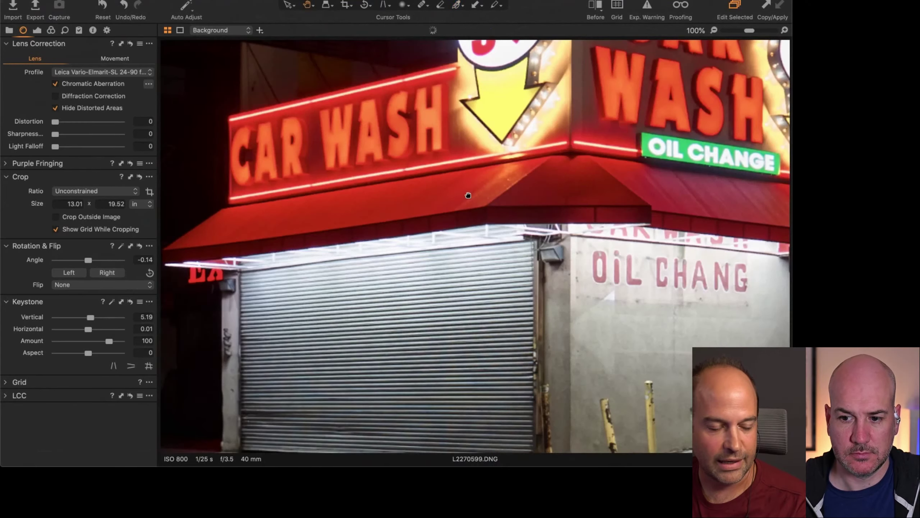
click(468, 195)
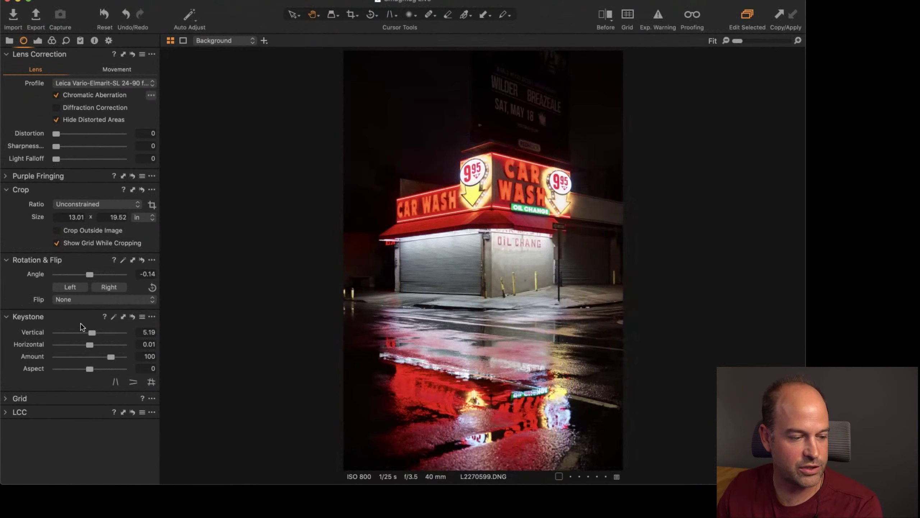
mouse_move(95, 334)
mouse_down()
mouse_move(80, 334)
mouse_move(95, 334)
mouse_up()
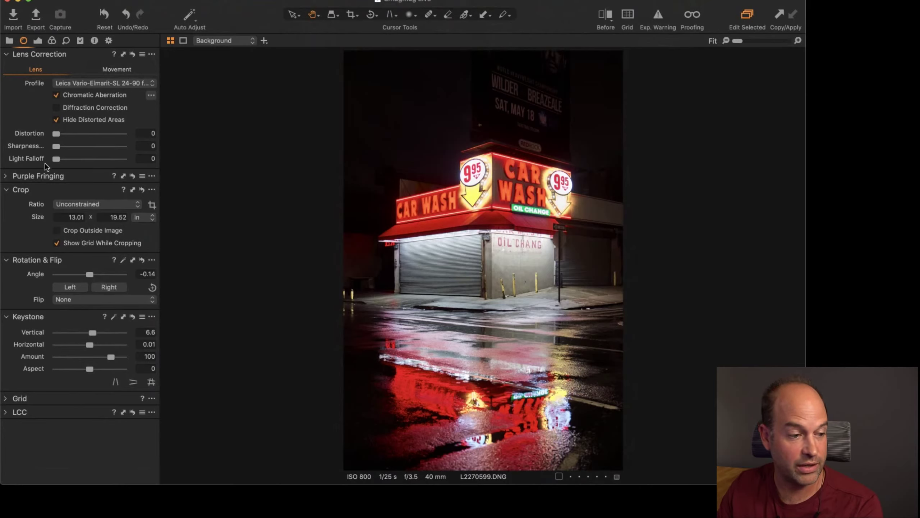
Review the photo's metadata for the lens, camera model and exposure details.
click(94, 40)
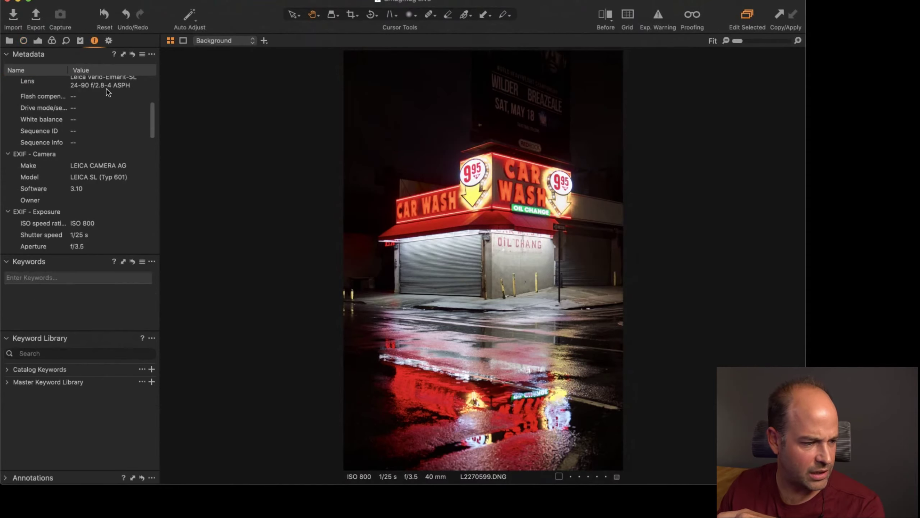
scroll(97, 214, down, 3)
scroll(104, 134, up, 6)
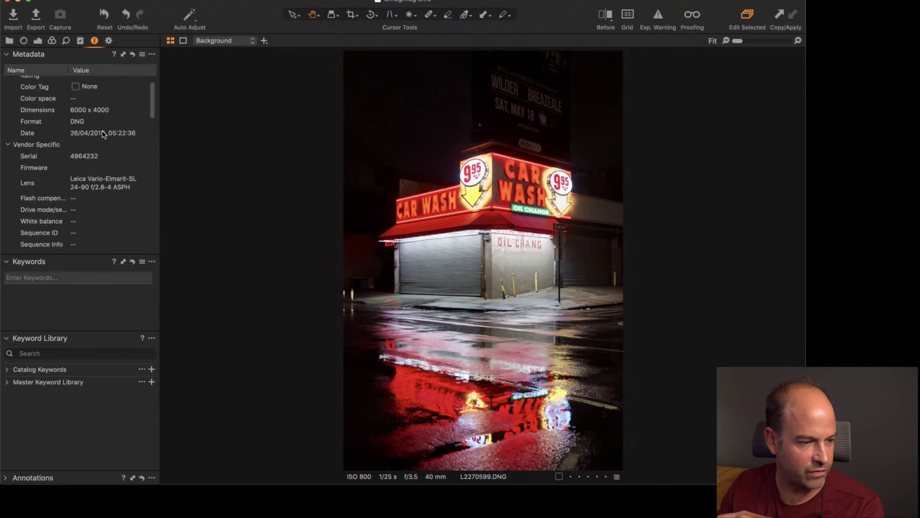
scroll(85, 191, down, 3)
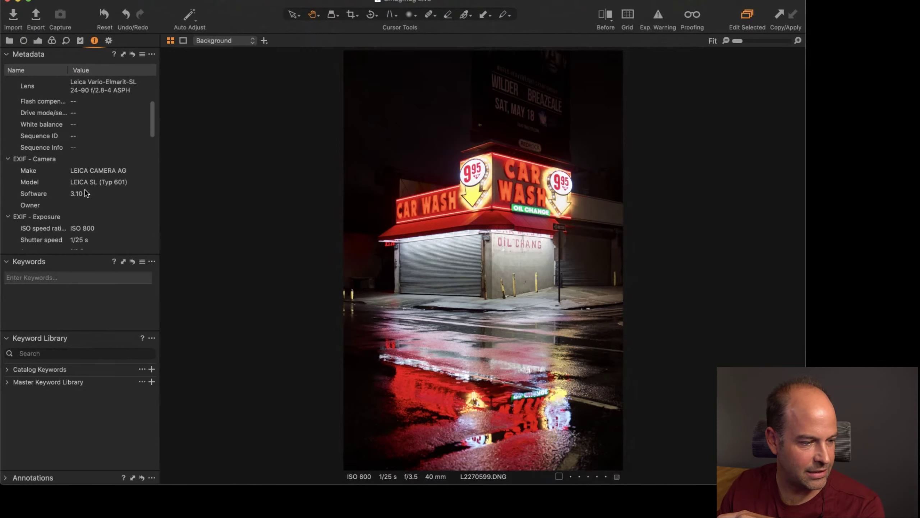
scroll(86, 192, down, 2)
scroll(90, 174, down, 3)
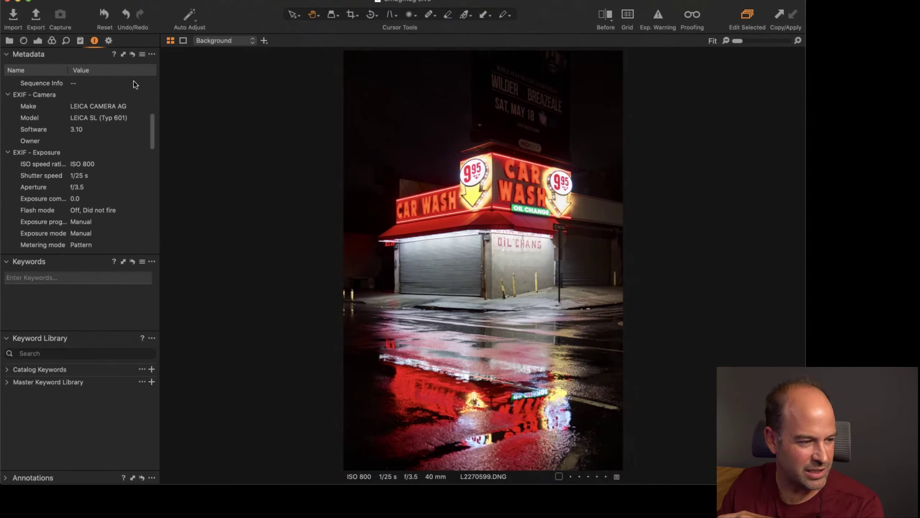
Try a lens Distortion correction of 100 and return it to 0.
click(28, 45)
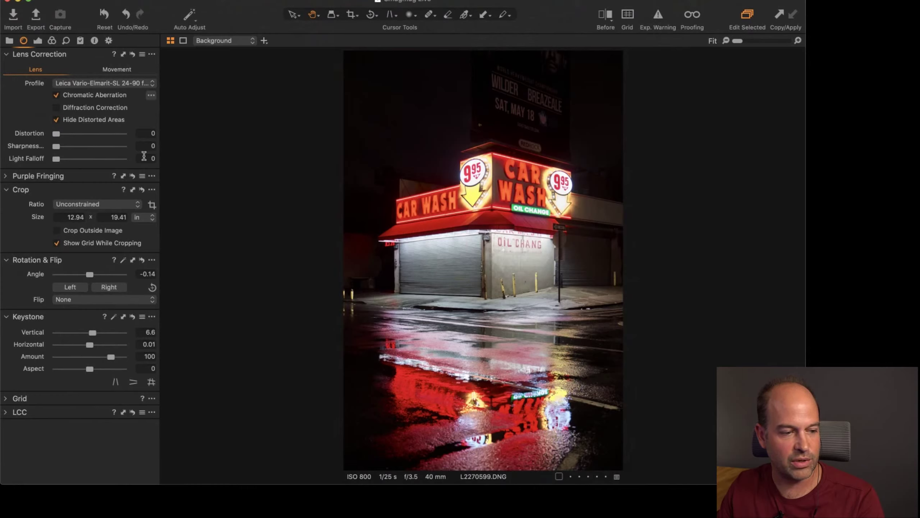
click(146, 133)
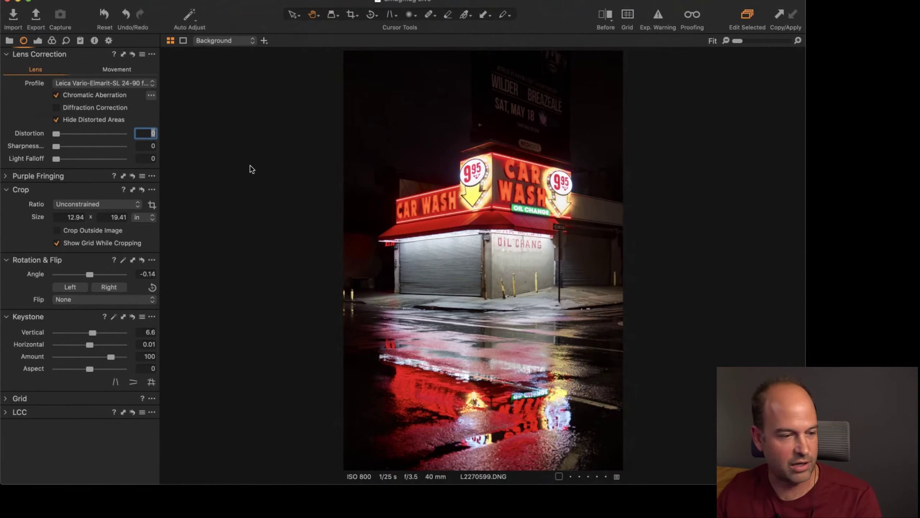
text(100)
key(Return)
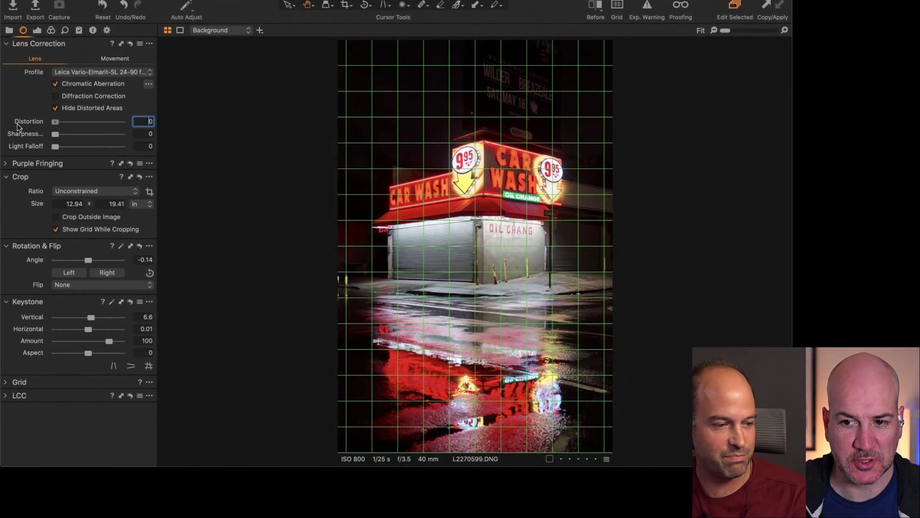
text(0)
key(Return)
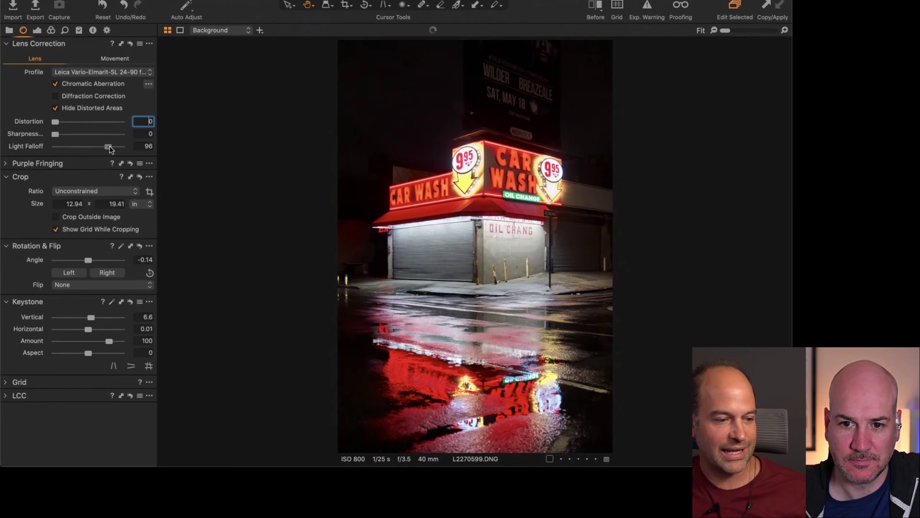
Try a Light Falloff correction of 96, reset it to 0, and check the Hide Distorted Areas option.
drag(55, 146, 110, 146)
double_click(111, 146)
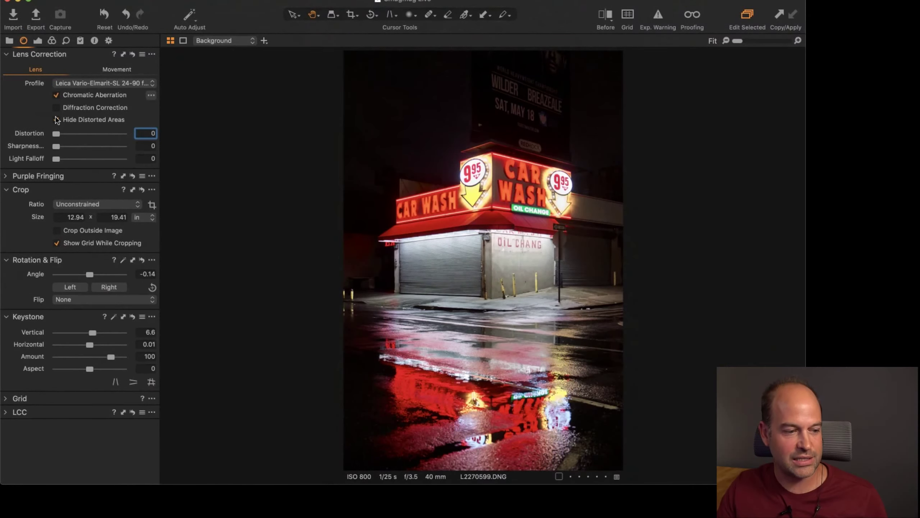
click(56, 119)
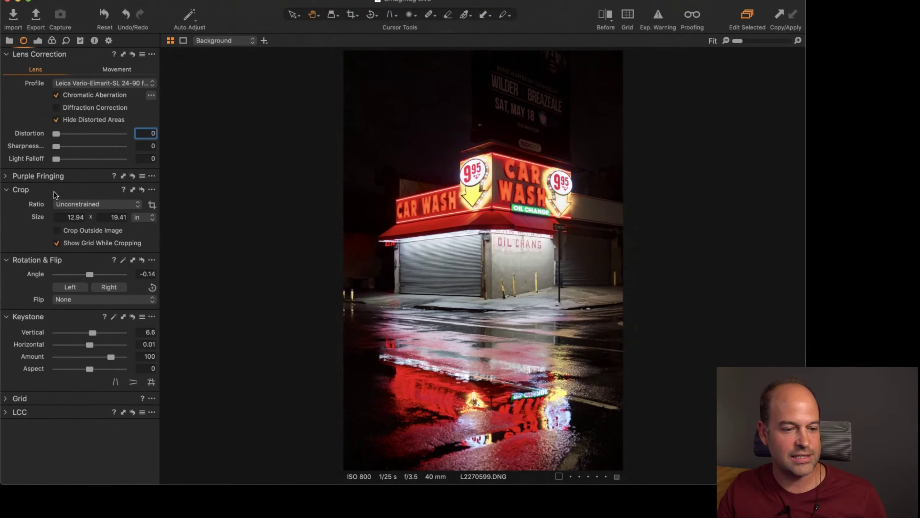